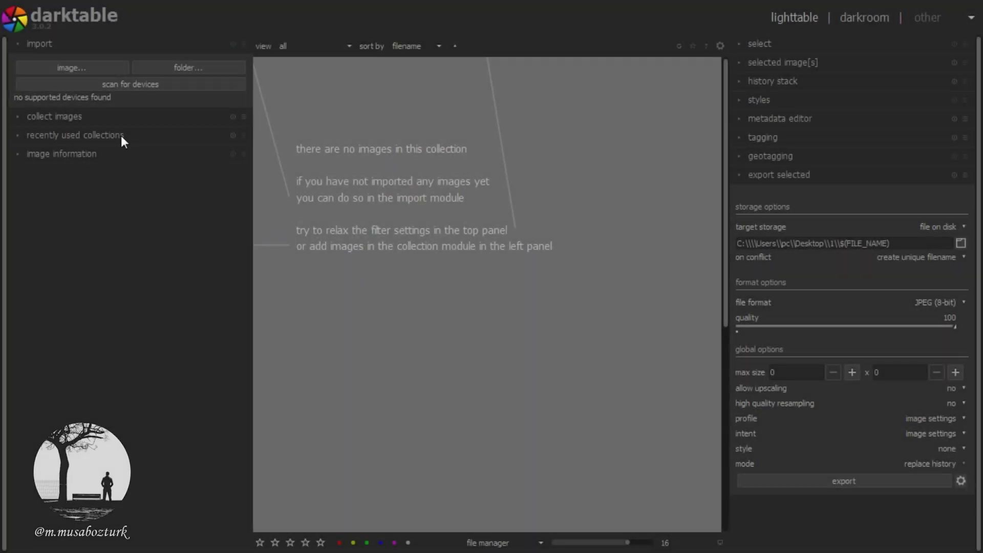
Import all CR2 frames in 100CANON, through IMG_9507.CR2, into darktable.
click(81, 68)
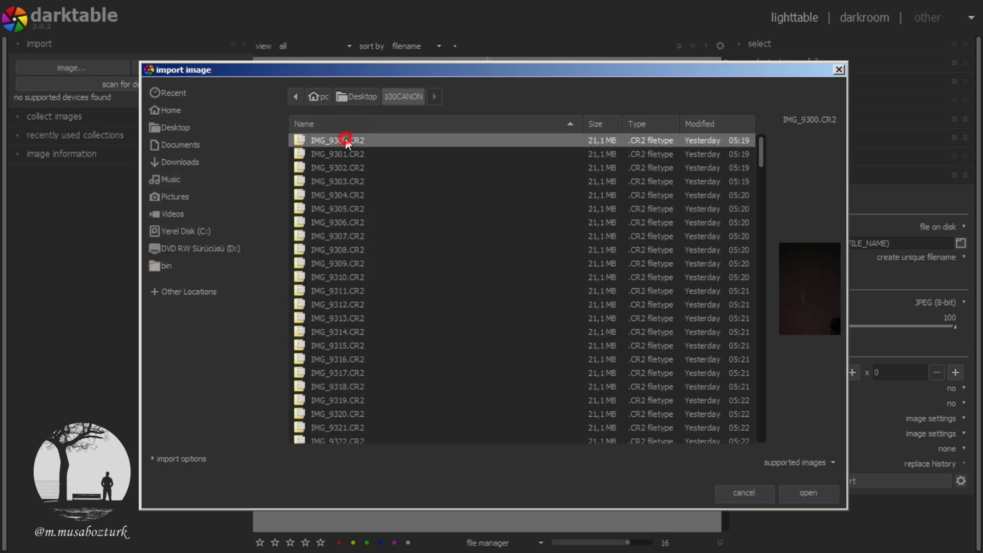
scroll(353, 282, down, 6)
scroll(356, 285, down, 7)
scroll(356, 285, down, 7)
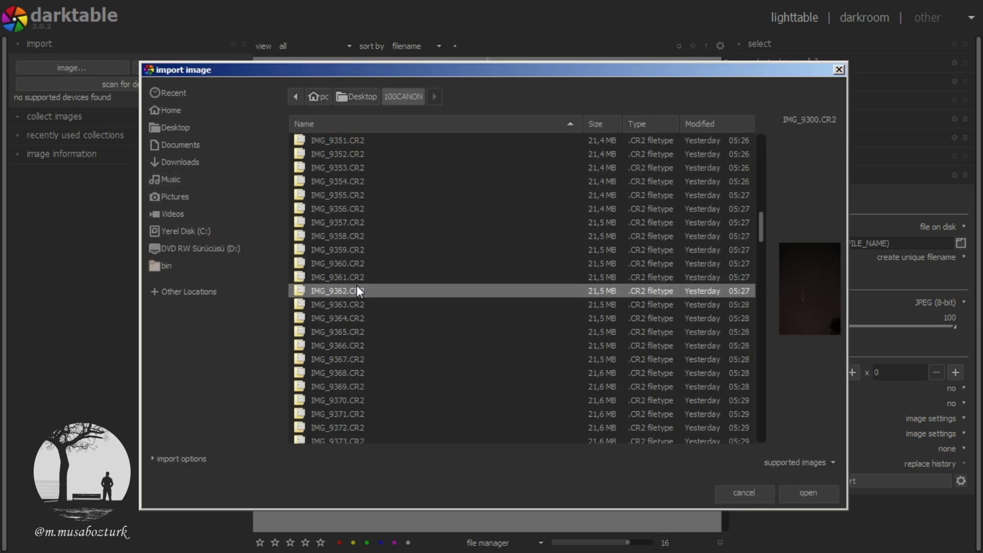
scroll(357, 285, down, 7)
scroll(356, 284, down, 6)
scroll(354, 286, down, 14)
scroll(354, 286, down, 13)
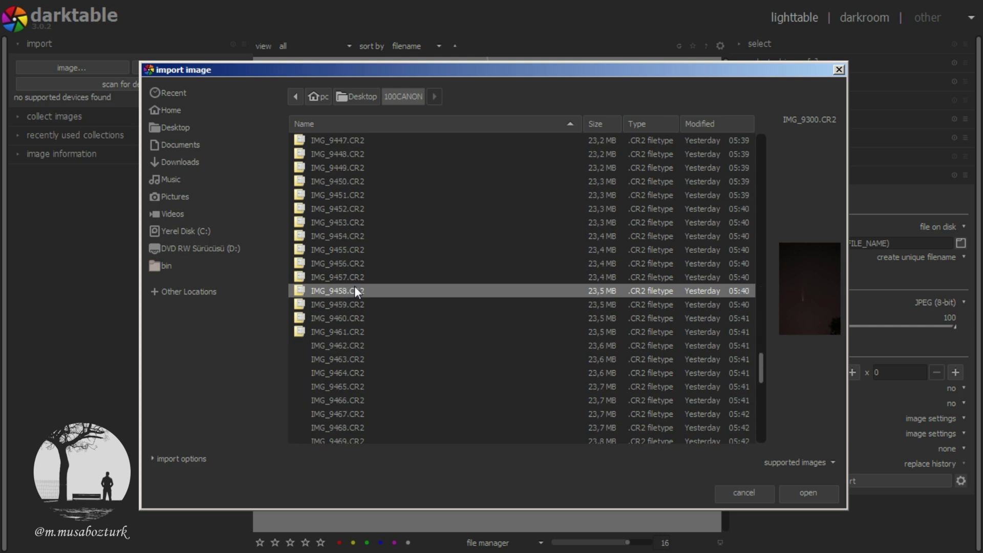
scroll(354, 286, down, 2)
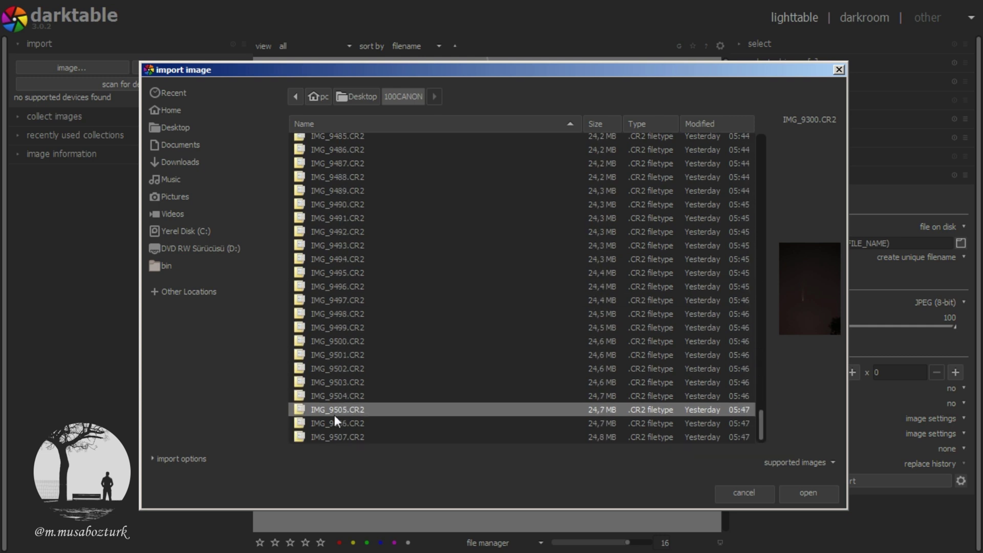
click(358, 435)
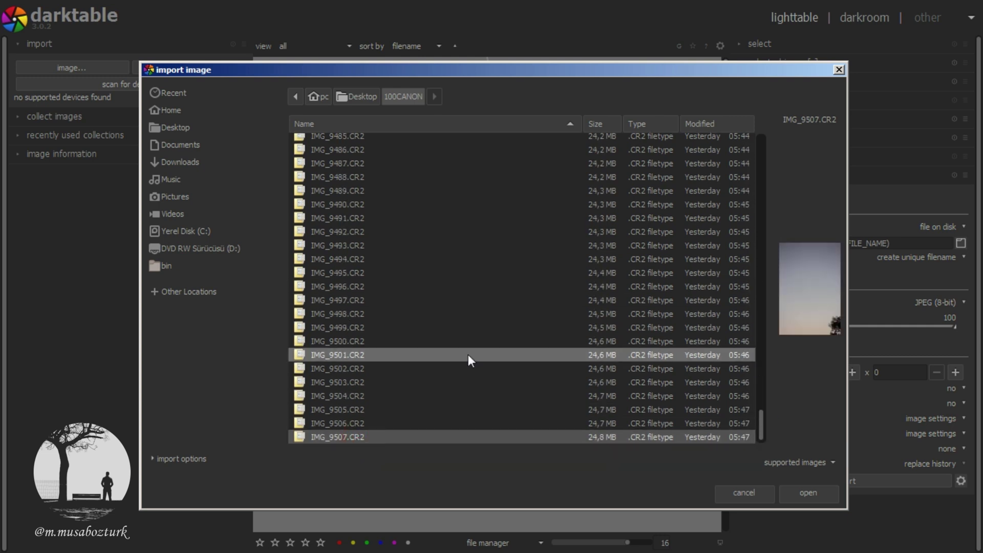
key(ctrl+a)
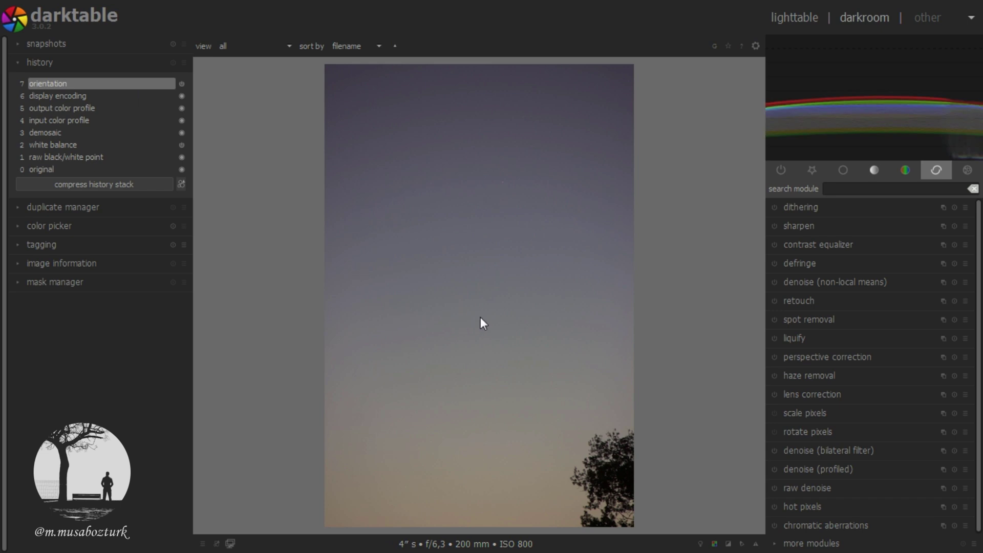
Open the first sequence frame, IMG_9300, in the darkroom.
click(796, 17)
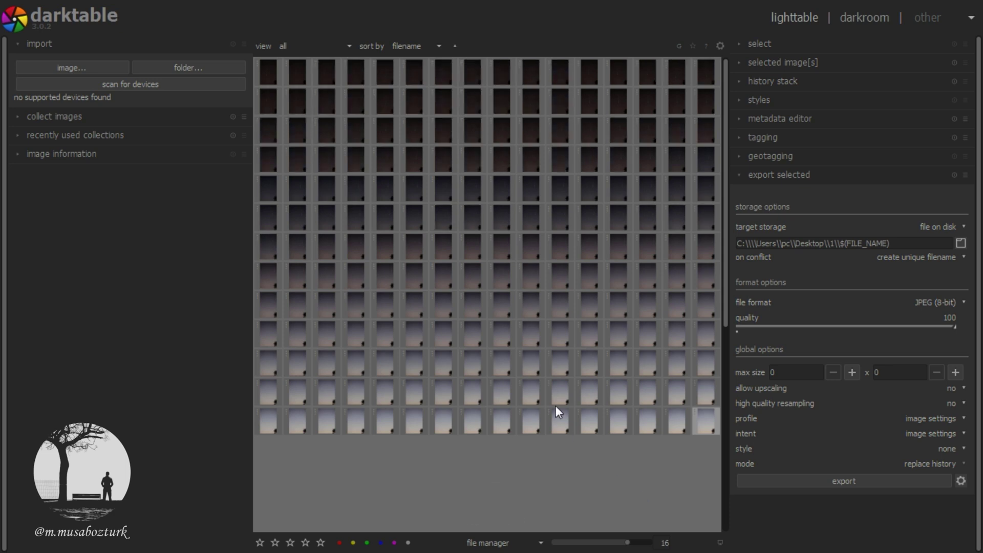
click(273, 68)
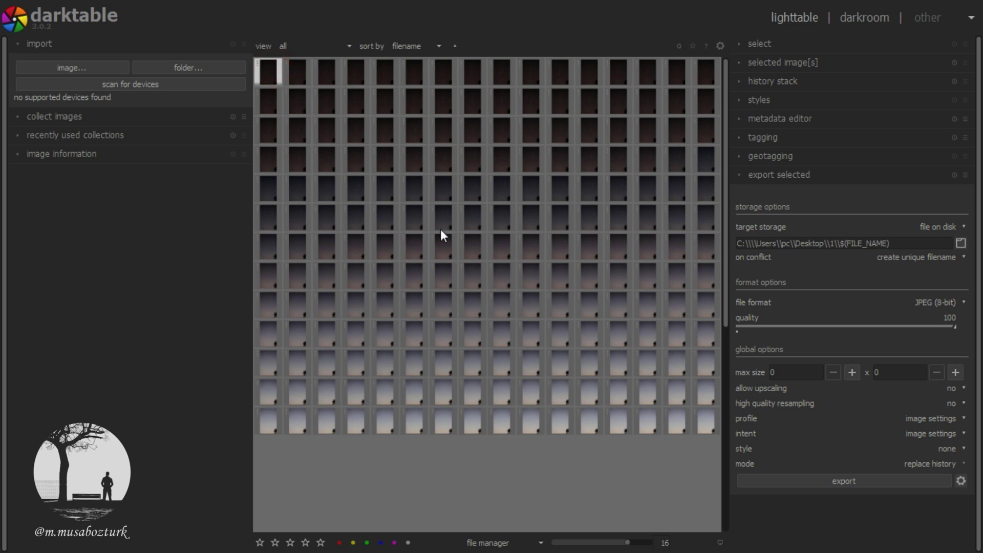
double_click(526, 373)
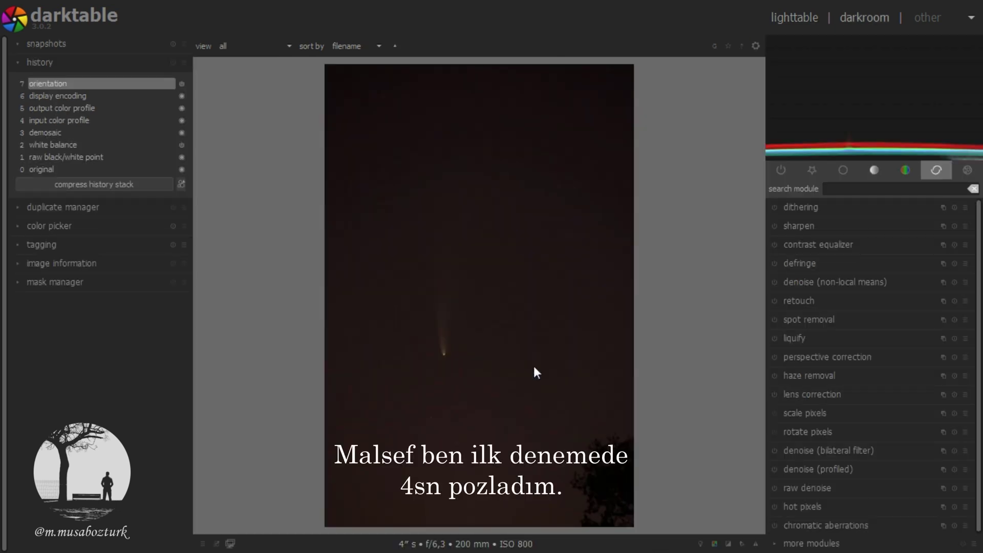
Zoom in and pan around the comet, then zoom back out.
scroll(436, 373, up, 2)
scroll(413, 386, up, 1)
scroll(414, 392, up, 1)
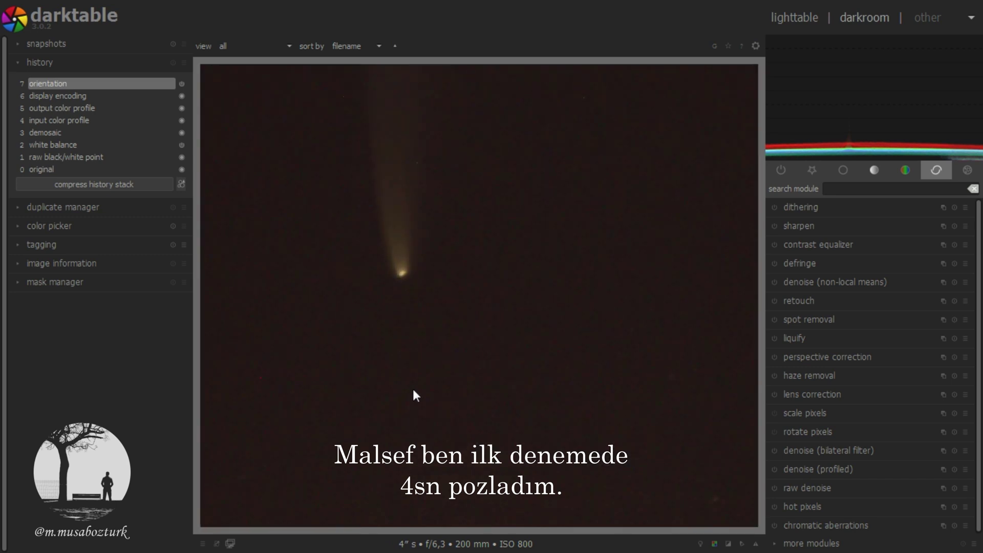
drag(357, 318, 448, 387)
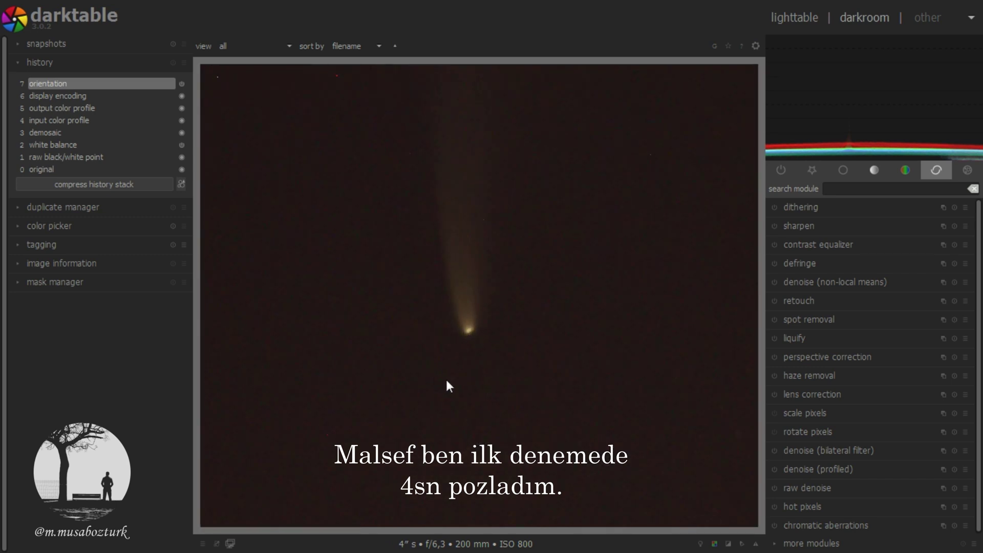
scroll(447, 378, down, 4)
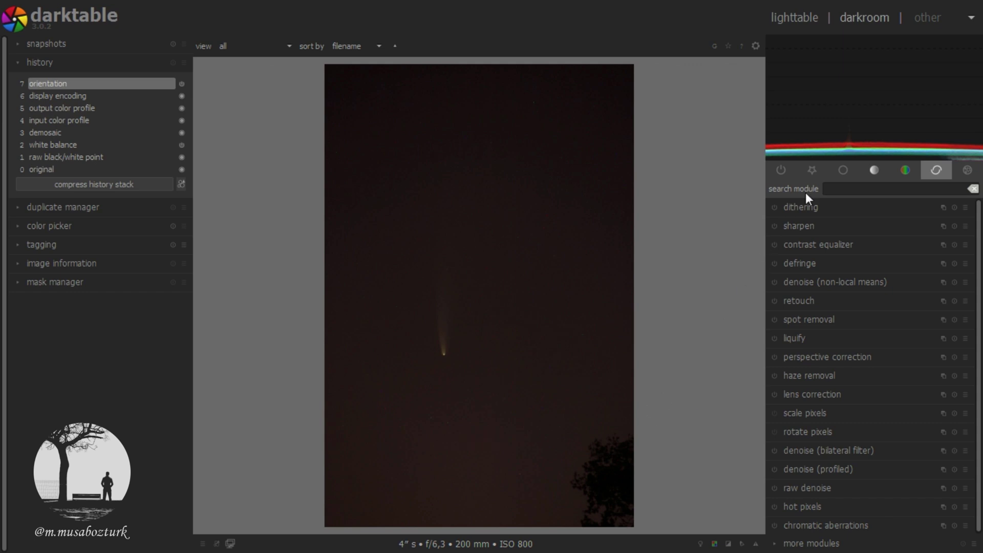
Give IMG_9300 spot white balance (4190 K, tint 1.131) and compress its history.
click(852, 170)
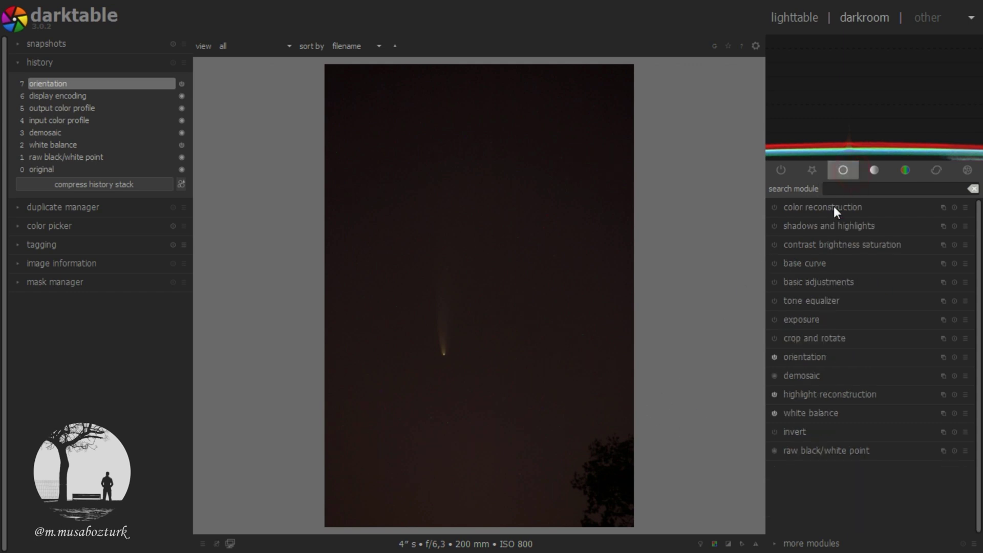
click(837, 413)
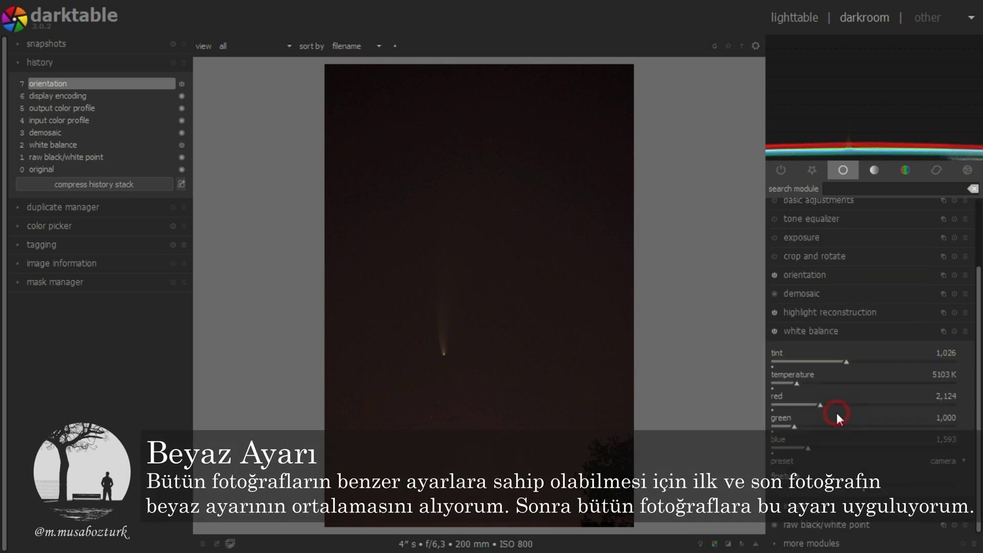
click(954, 462)
click(952, 496)
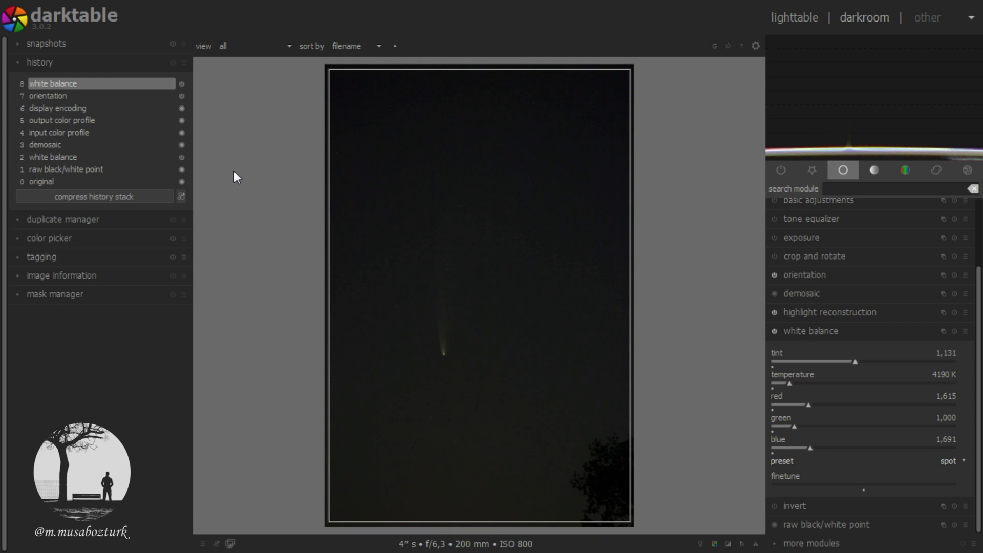
click(117, 197)
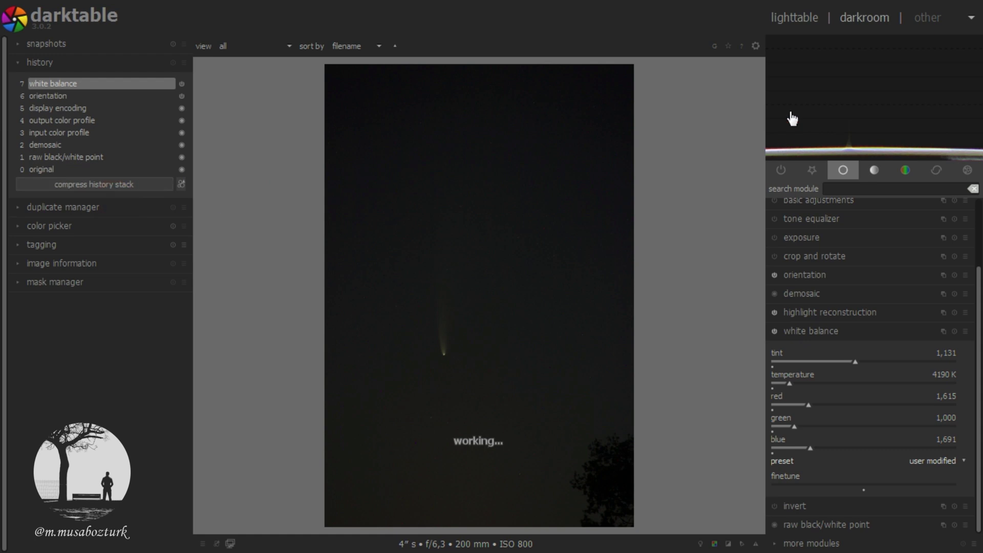
click(797, 17)
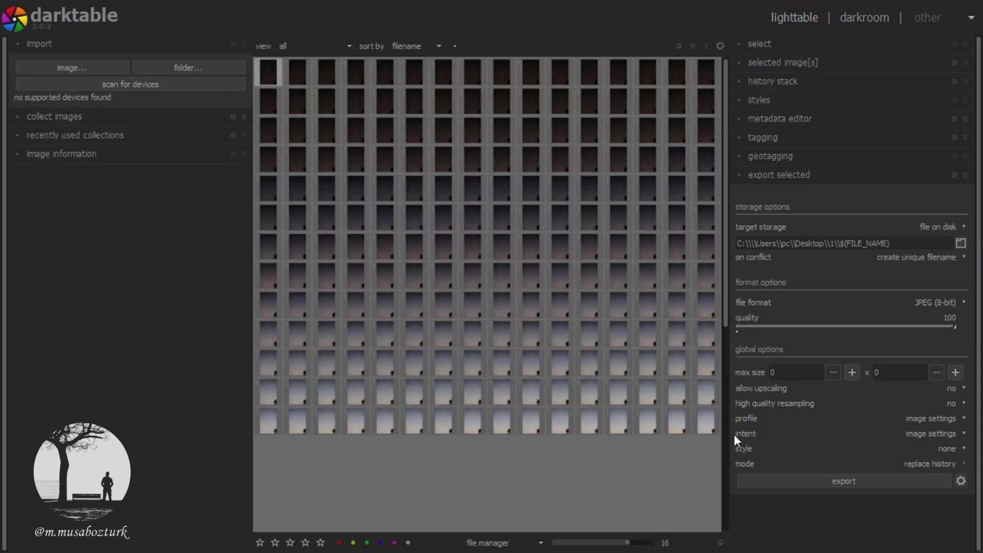
Open the last frame and apply spot white balance, reading 5391 K, tint 1.061.
click(703, 417)
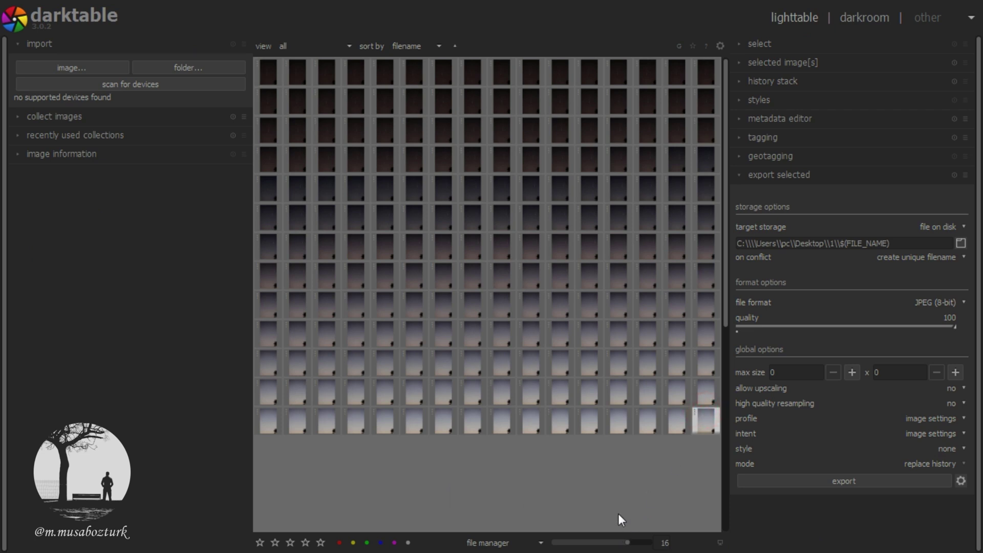
key(d)
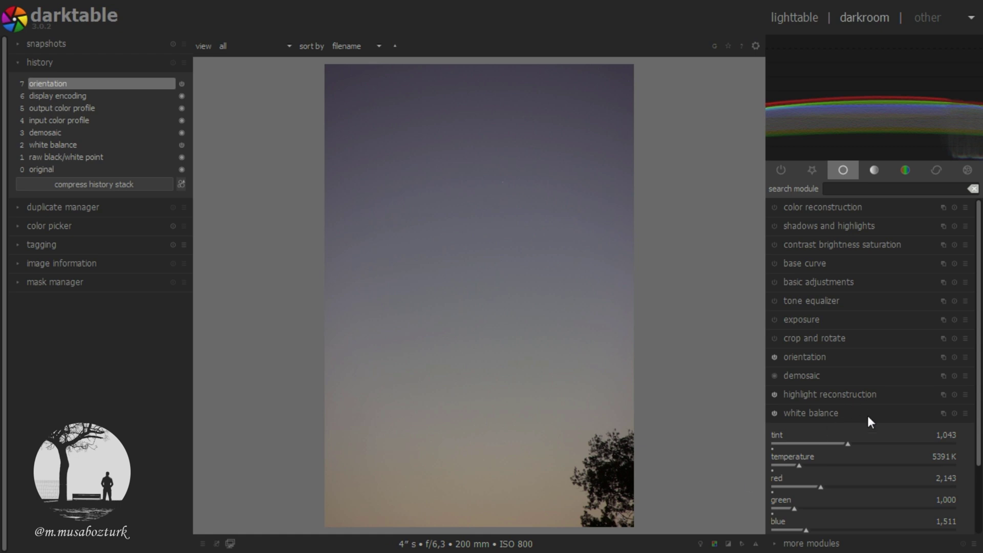
scroll(958, 400, down, 3)
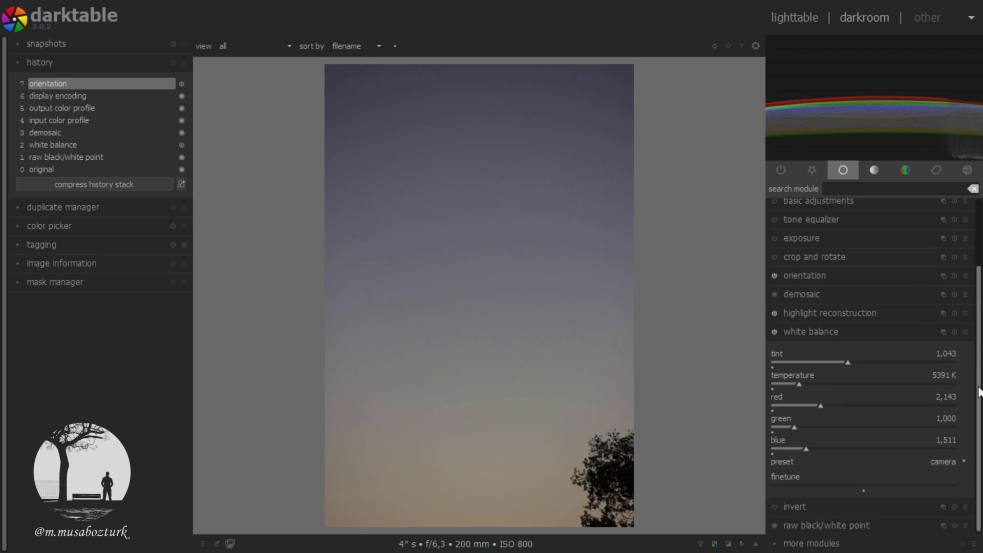
click(950, 464)
click(945, 490)
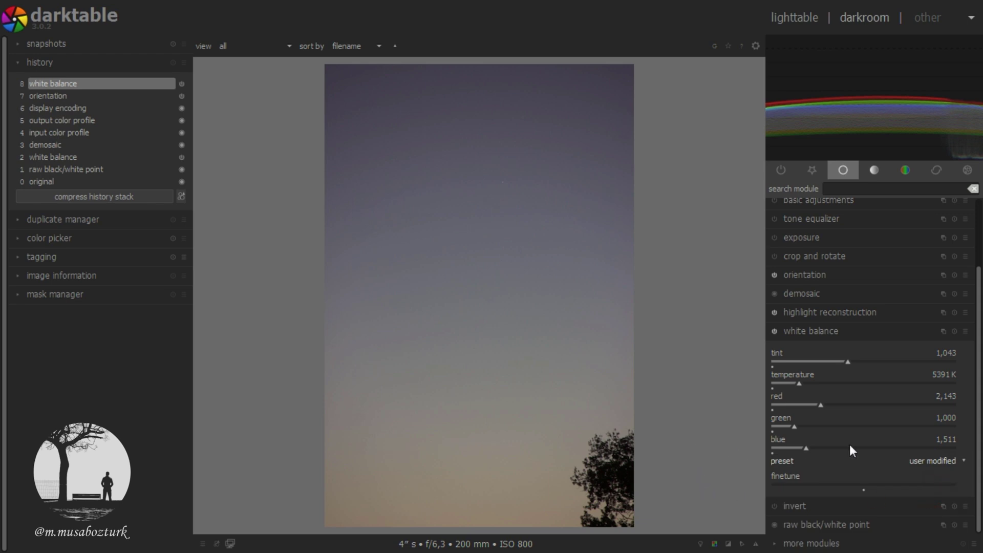
click(939, 463)
click(951, 453)
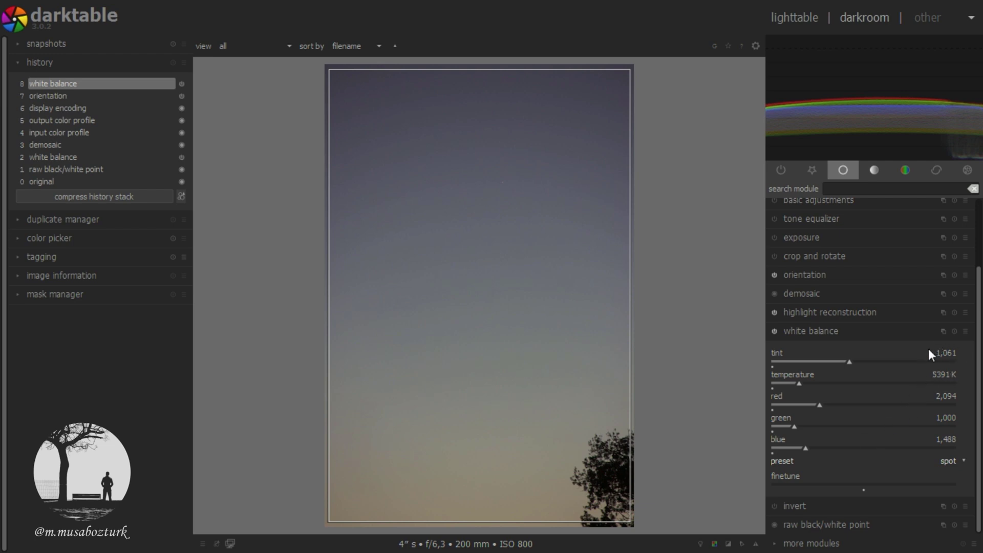
click(844, 332)
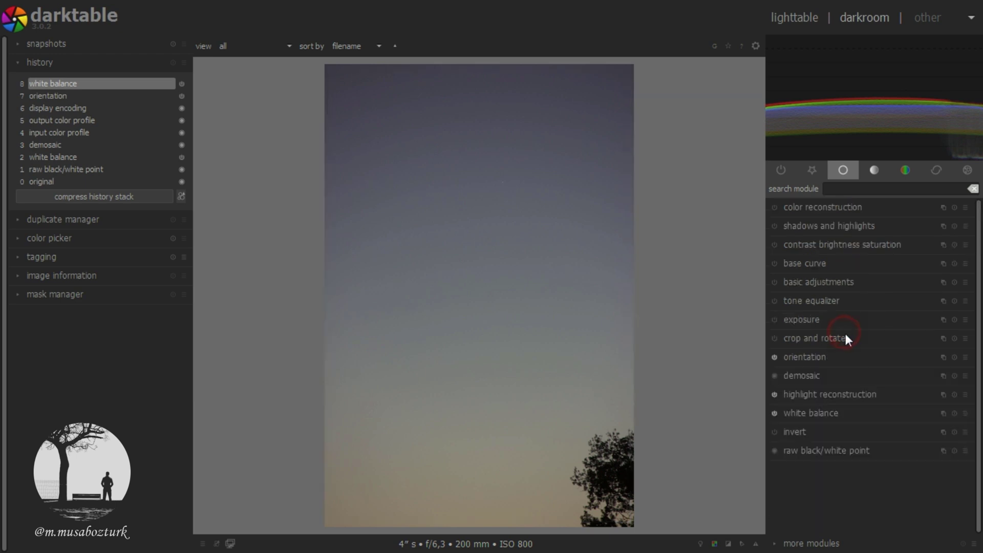
Reopen the first frame and set its white balance temperature to 4800 K.
click(799, 20)
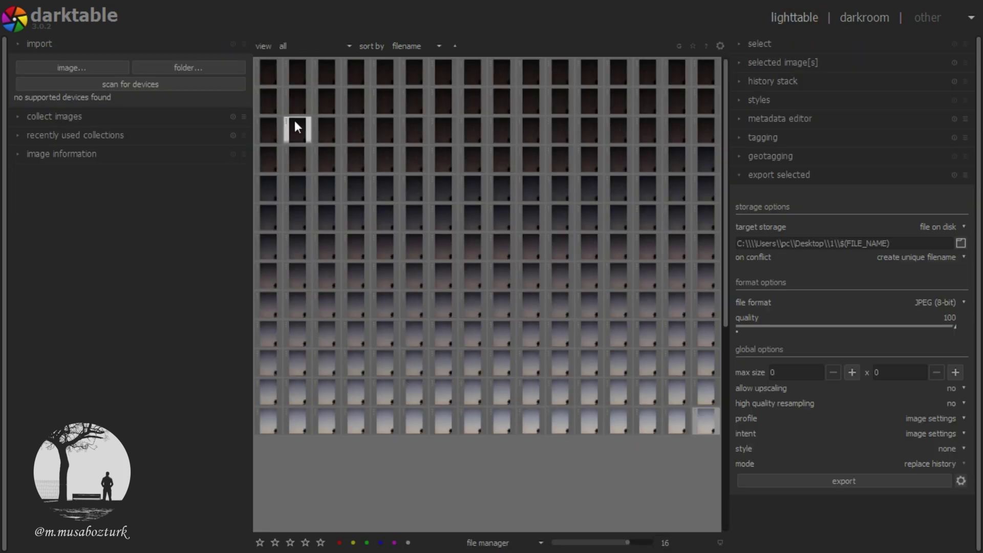
click(269, 71)
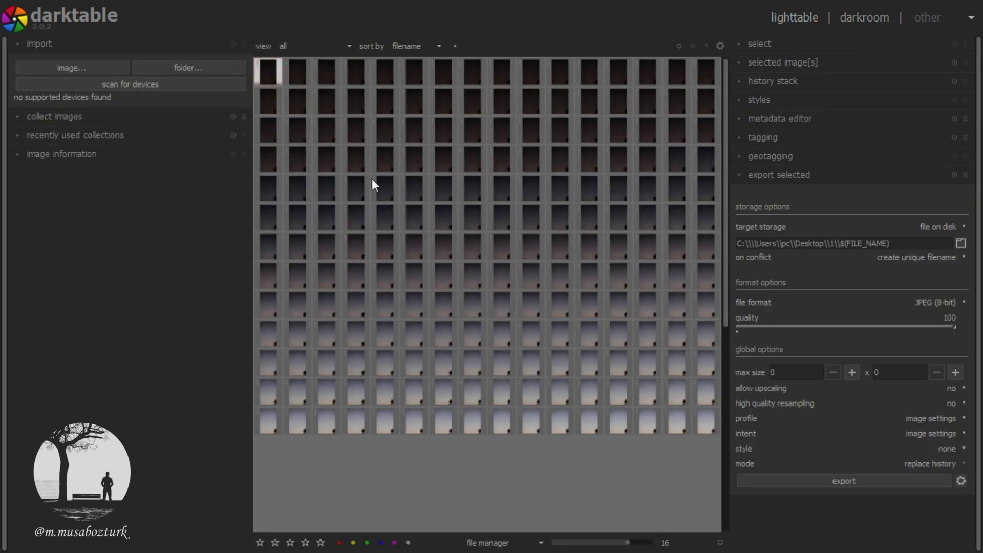
key(d)
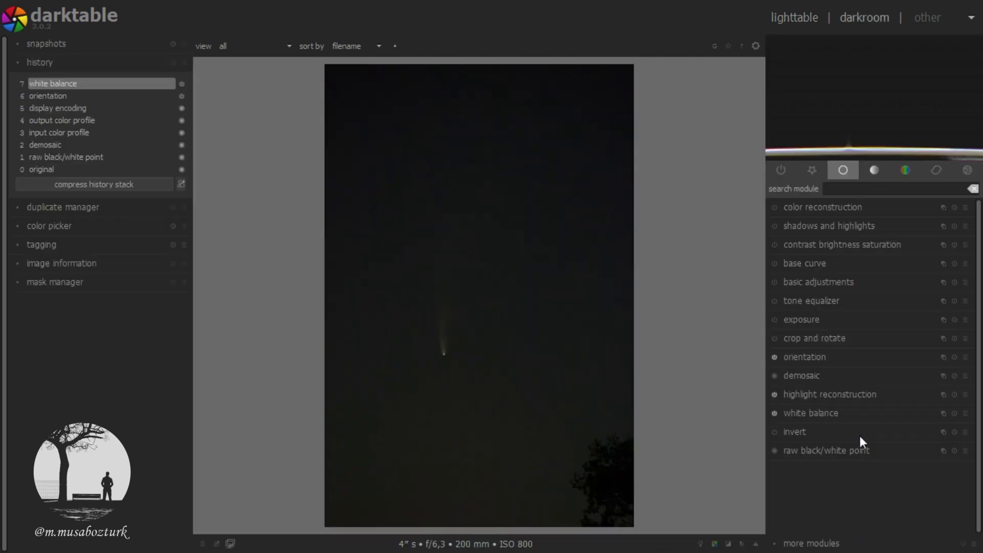
click(843, 414)
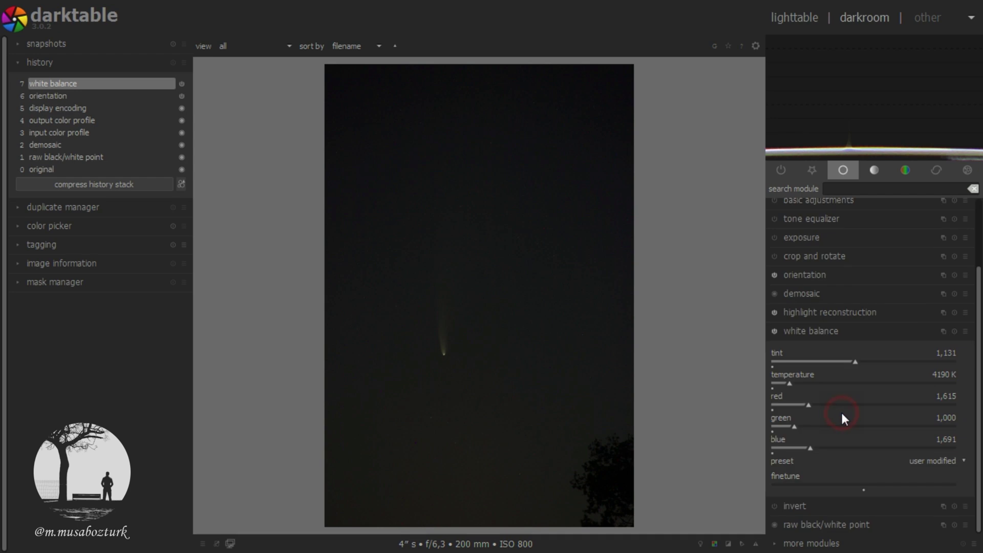
right_click(939, 374)
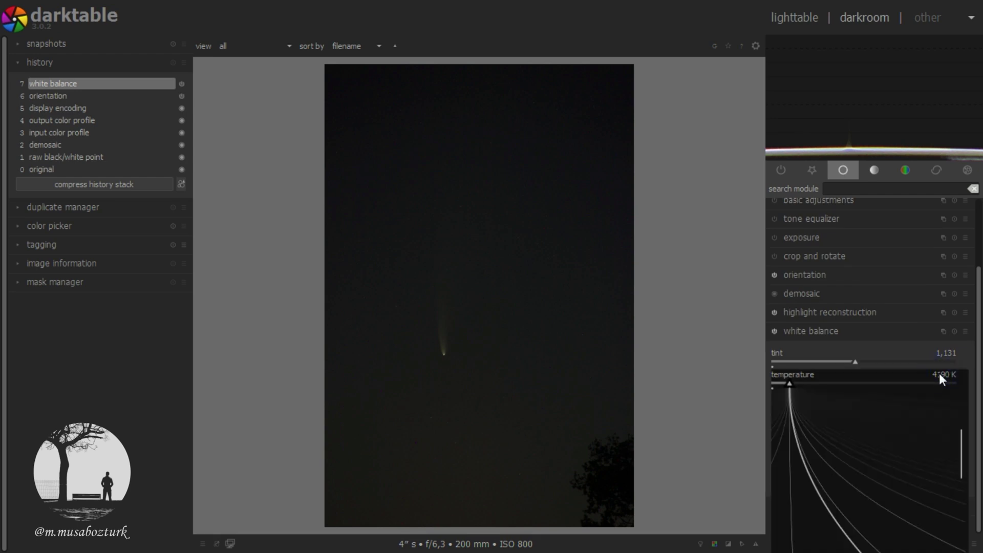
text(4)
text(800)
key(Return)
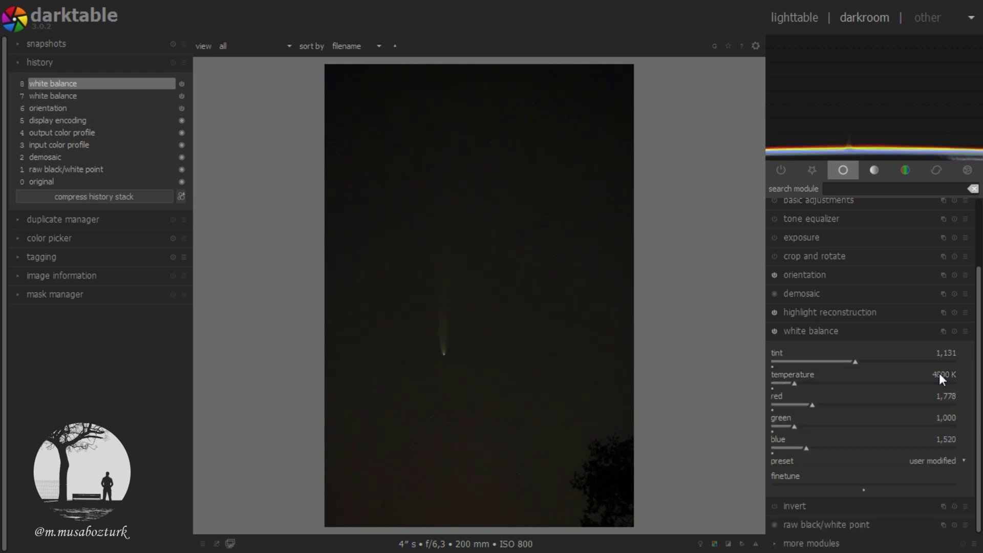
Set the white balance tint to 1.09 and compress the edit history.
right_click(947, 352)
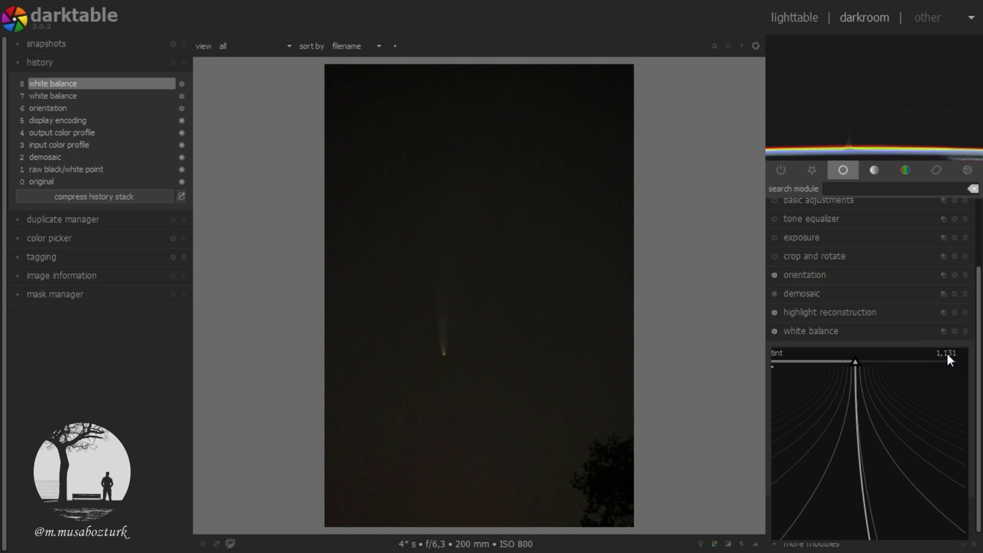
text(1)
text(.)
text(09)
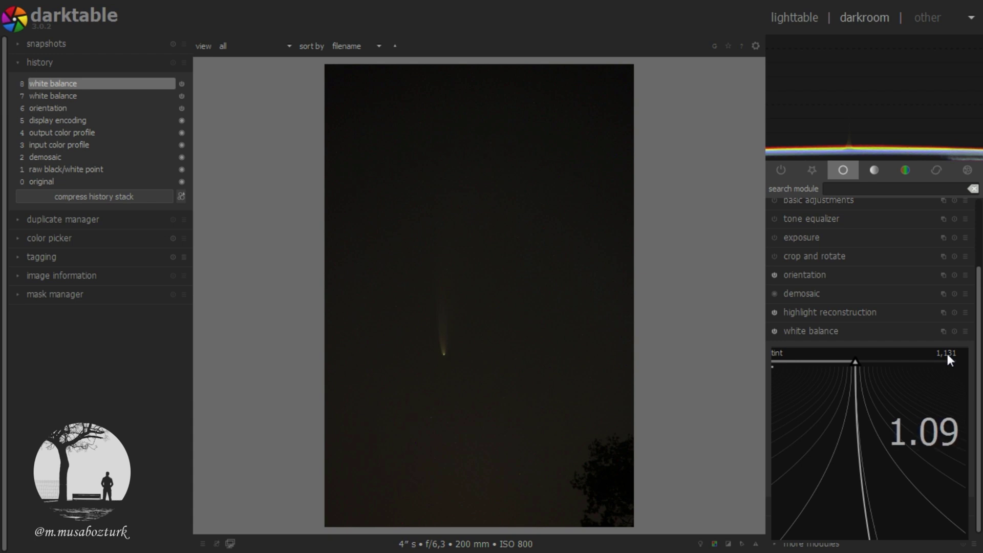
key(BackSpace)
key(BackSpace)
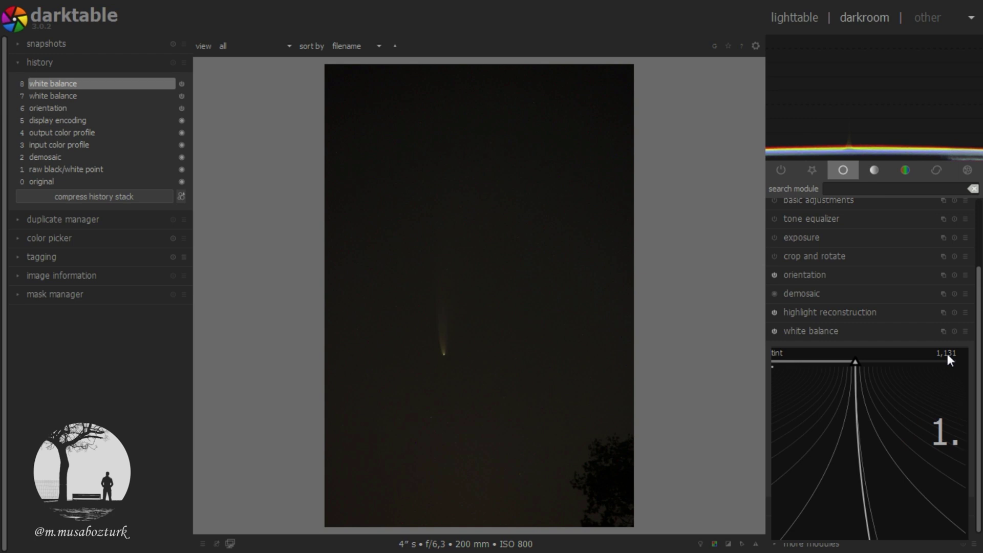
text(09)
key(Return)
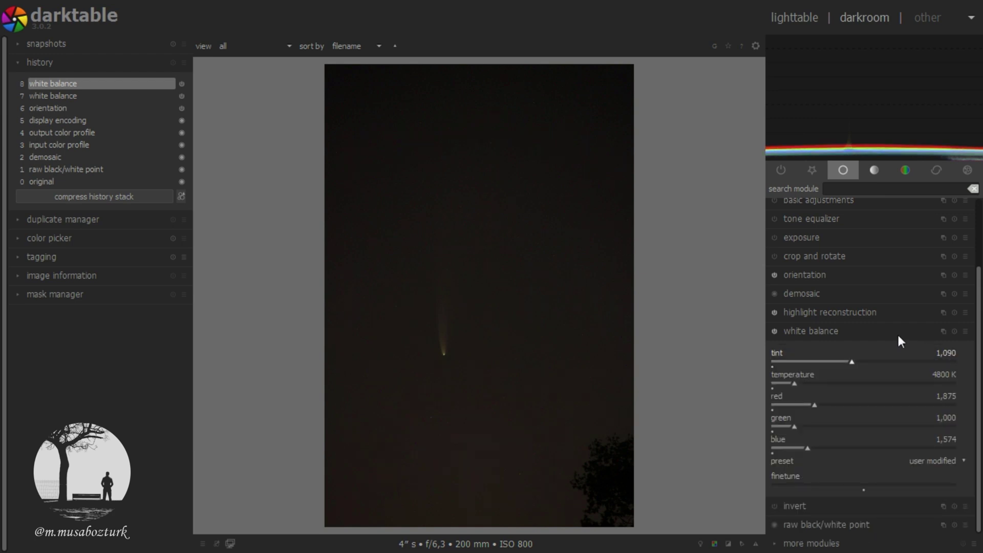
click(834, 331)
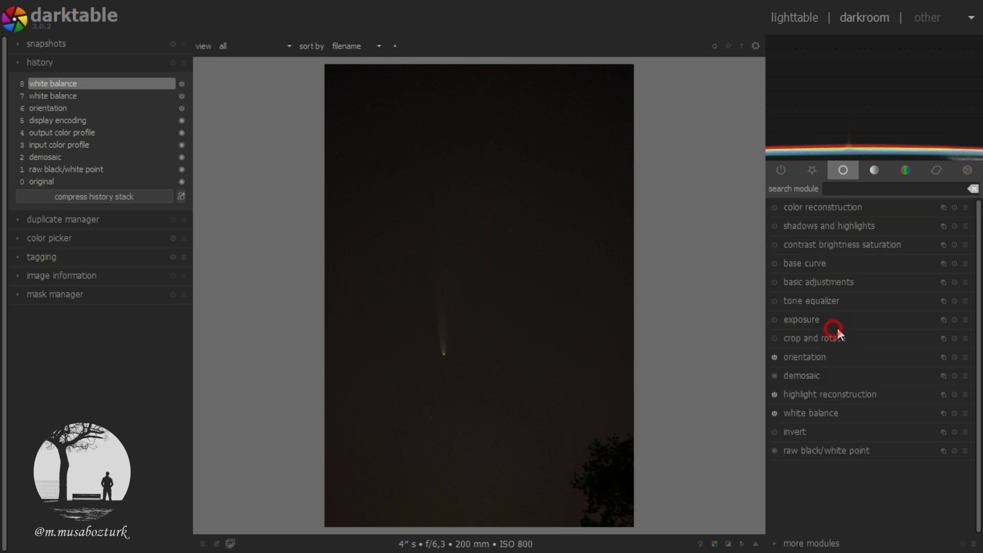
click(100, 197)
Copy only the white balance from the comet frame's history stack.
click(806, 11)
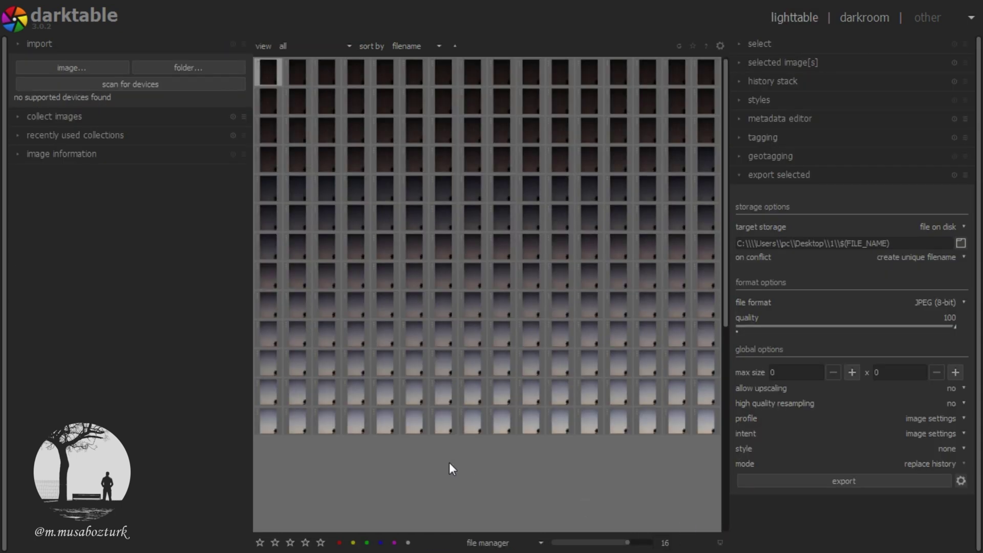
click(742, 80)
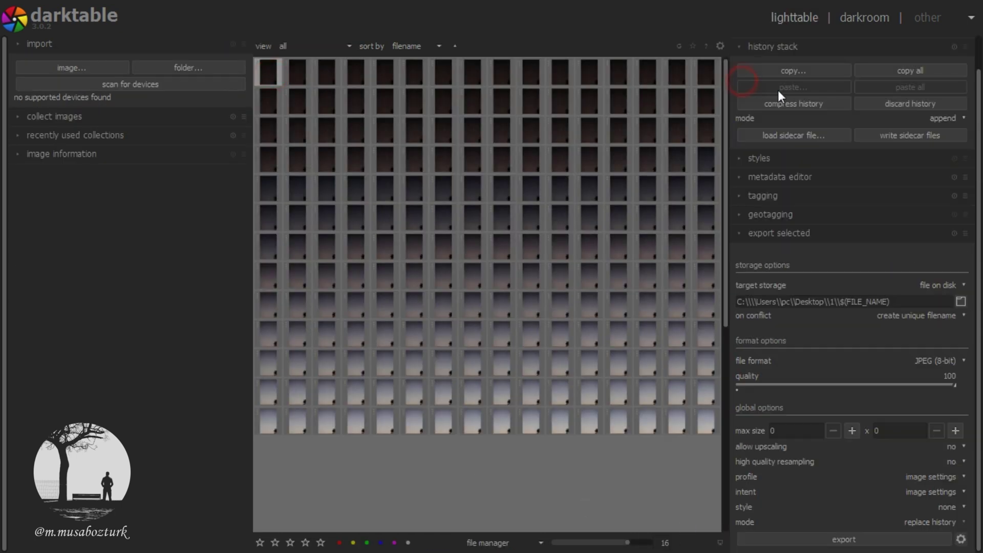
click(799, 71)
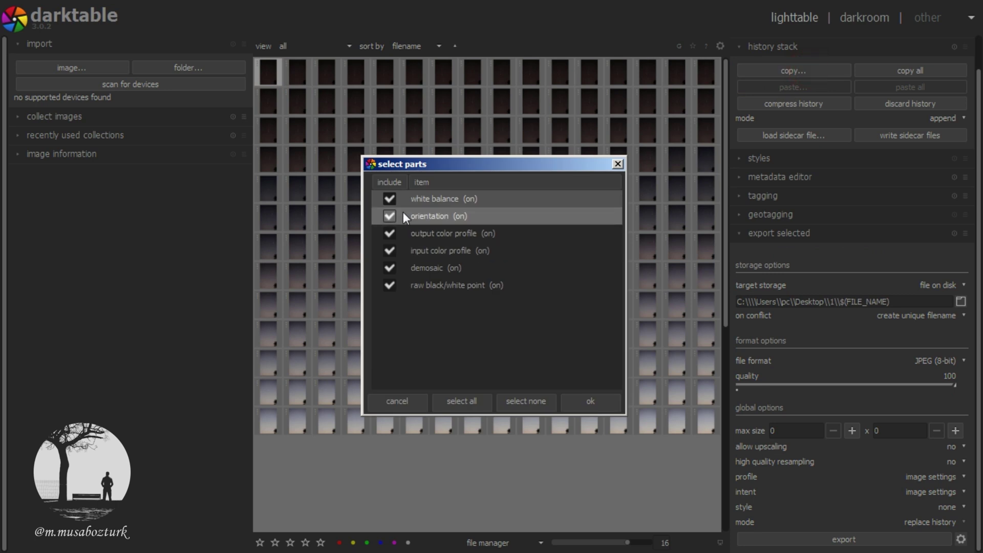
click(389, 216)
click(390, 233)
click(389, 251)
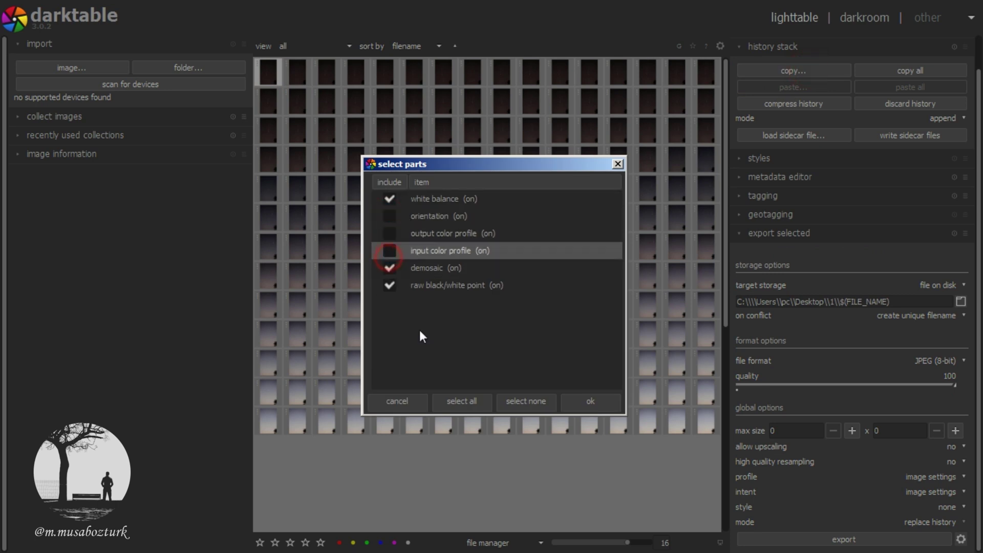
click(526, 401)
click(390, 199)
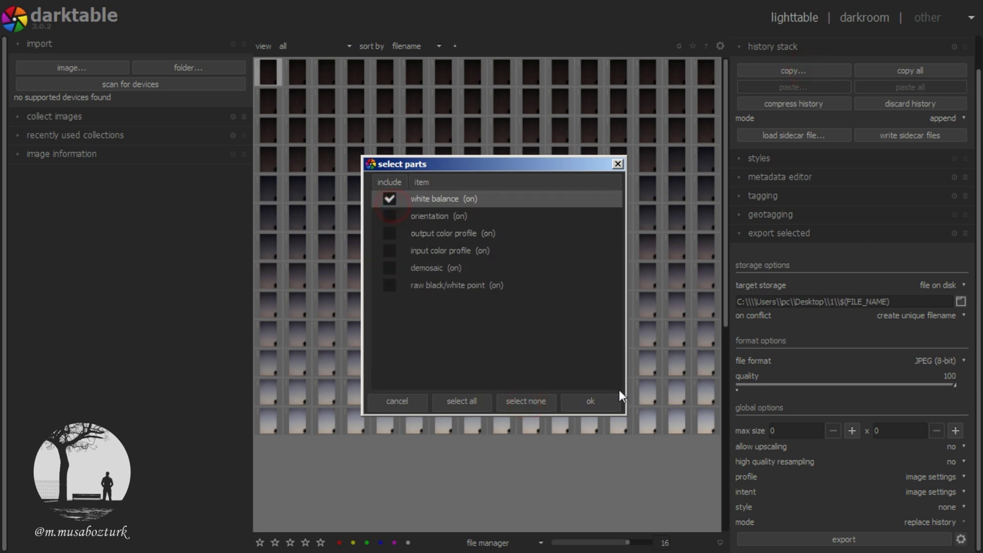
click(597, 402)
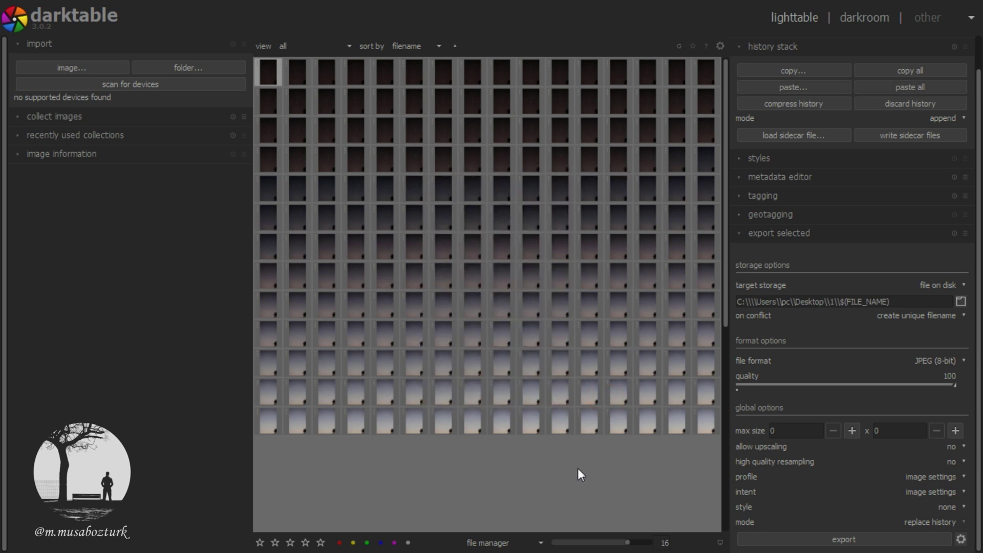
Paste the white balance onto all images and reopen the comet frame.
key(ctrl+a)
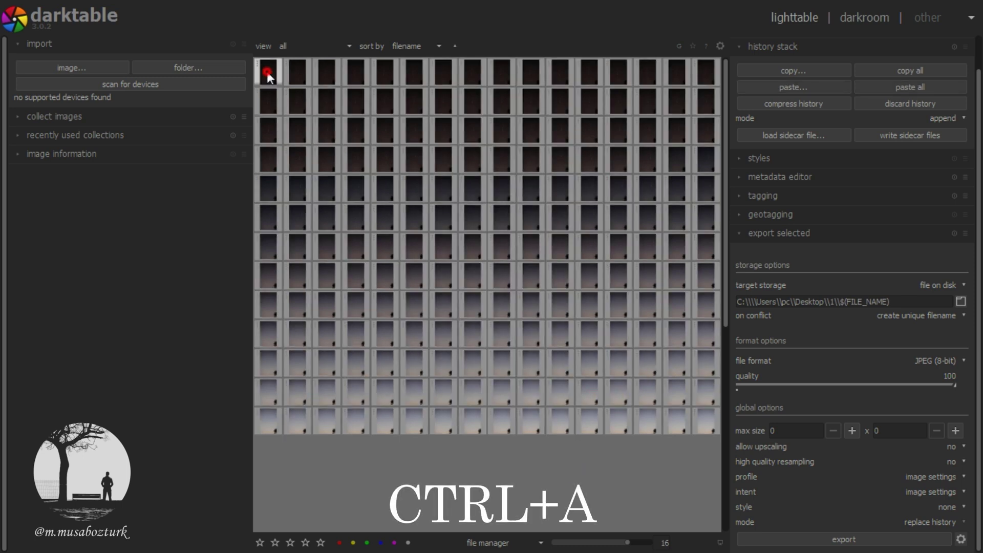
click(795, 87)
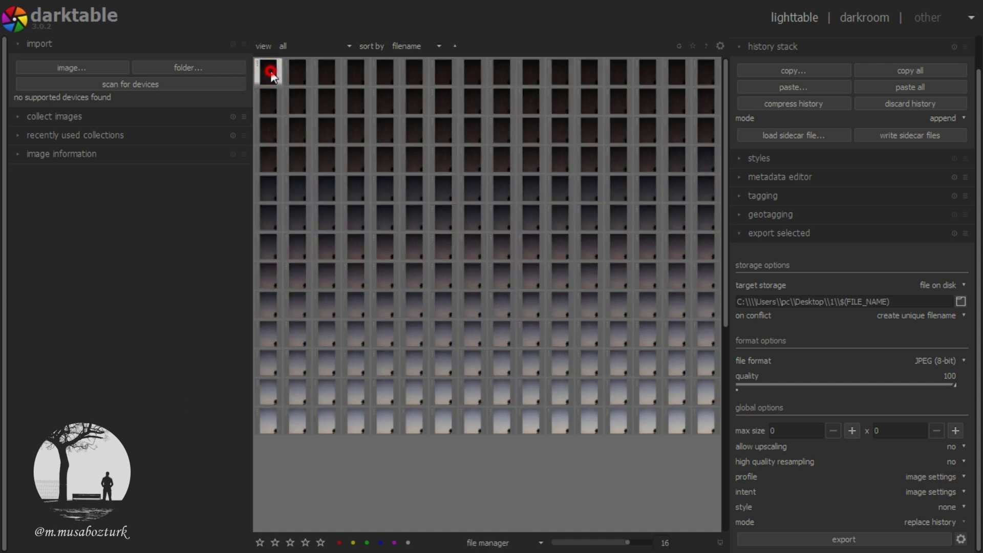
key(d)
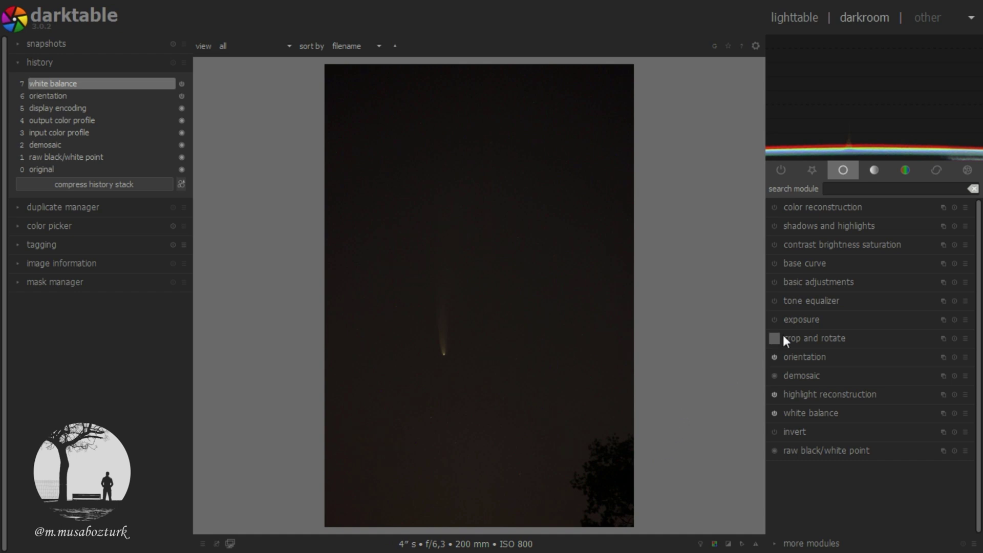
Raise the comet frame's exposure to +0.24 EV in the exposure module.
click(817, 321)
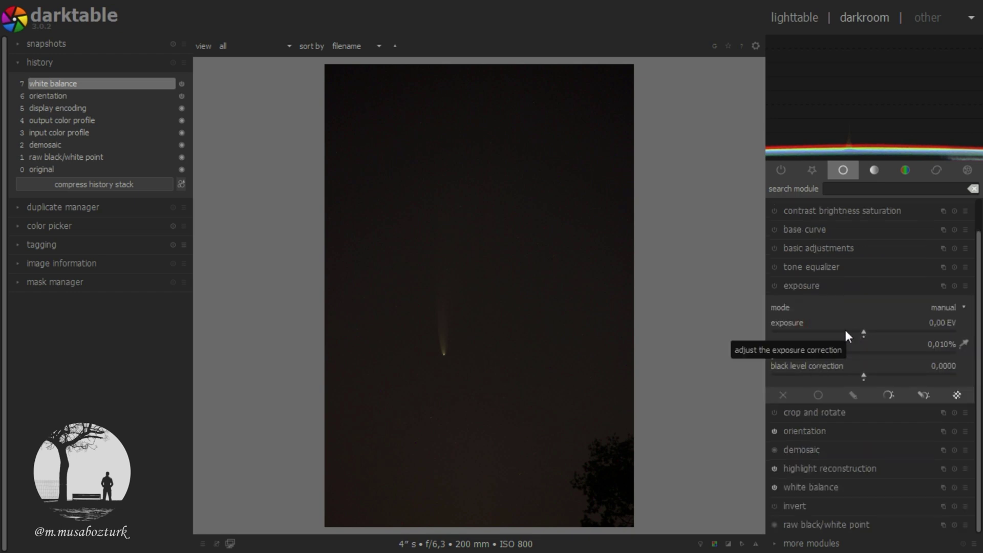
scroll(836, 330, up, 2)
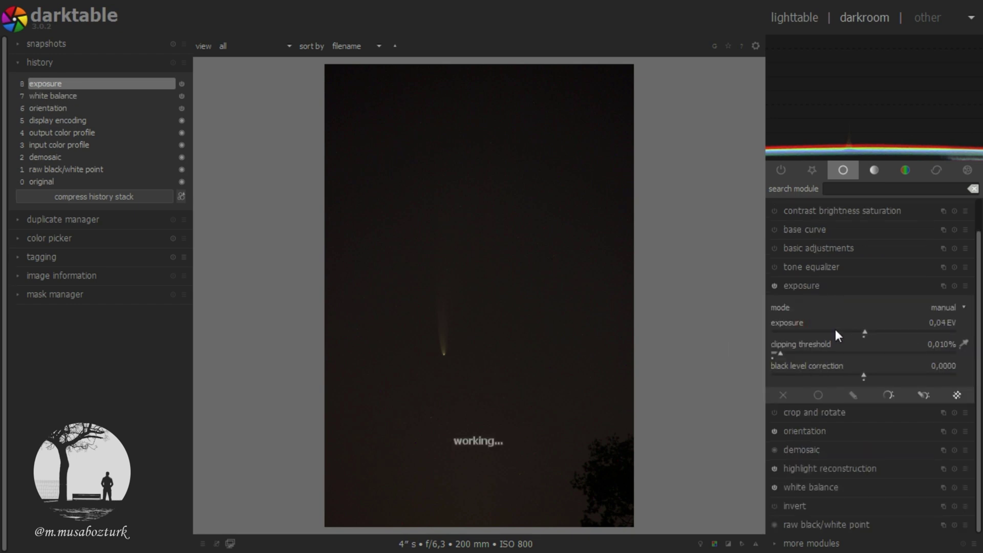
scroll(836, 331, up, 7)
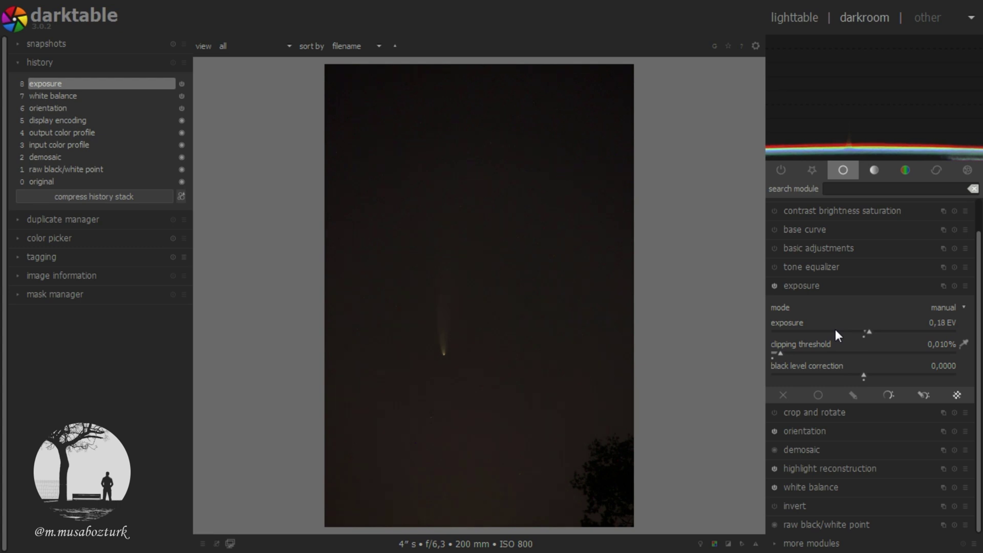
scroll(835, 331, up, 1)
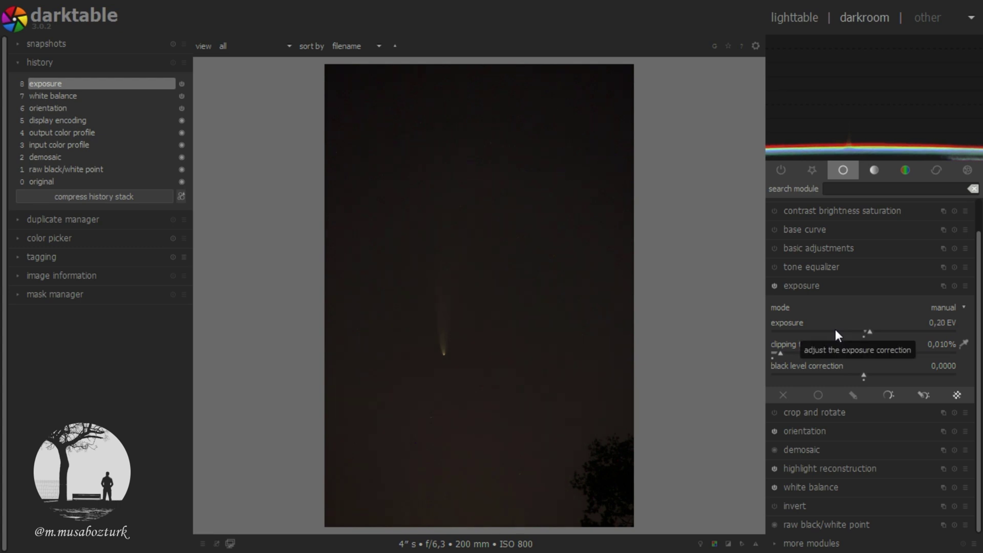
scroll(836, 331, up, 2)
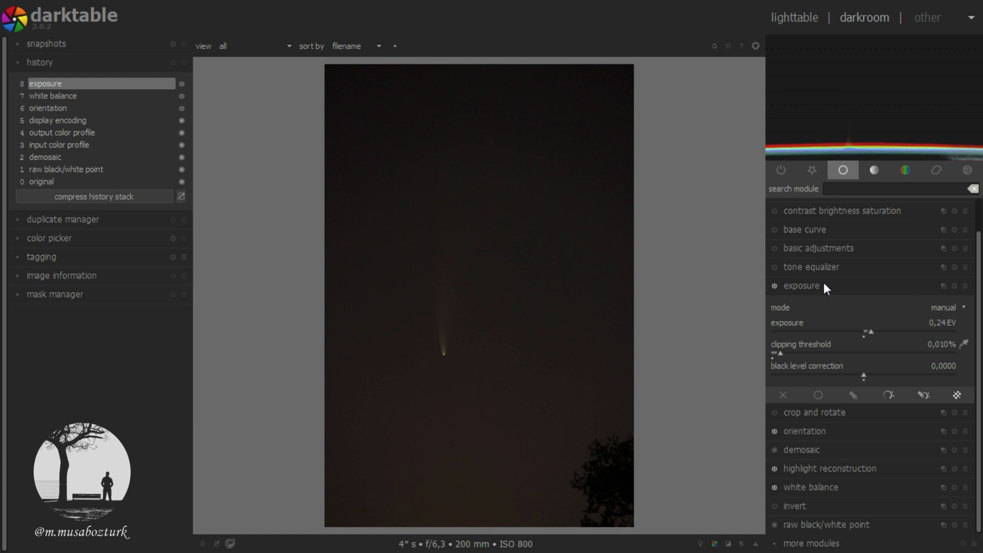
click(825, 286)
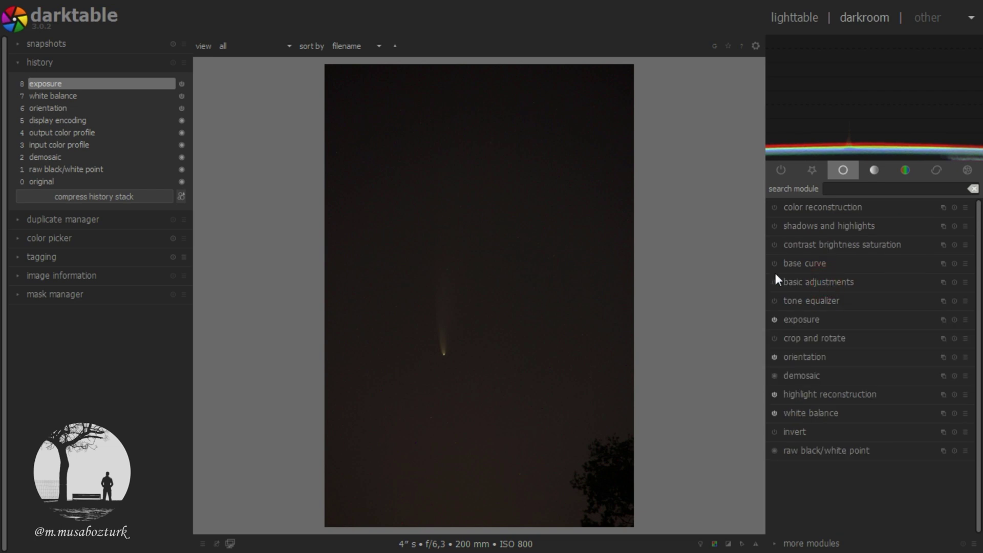
Open the last frame, the dusk-sky image, in the darkroom.
click(794, 18)
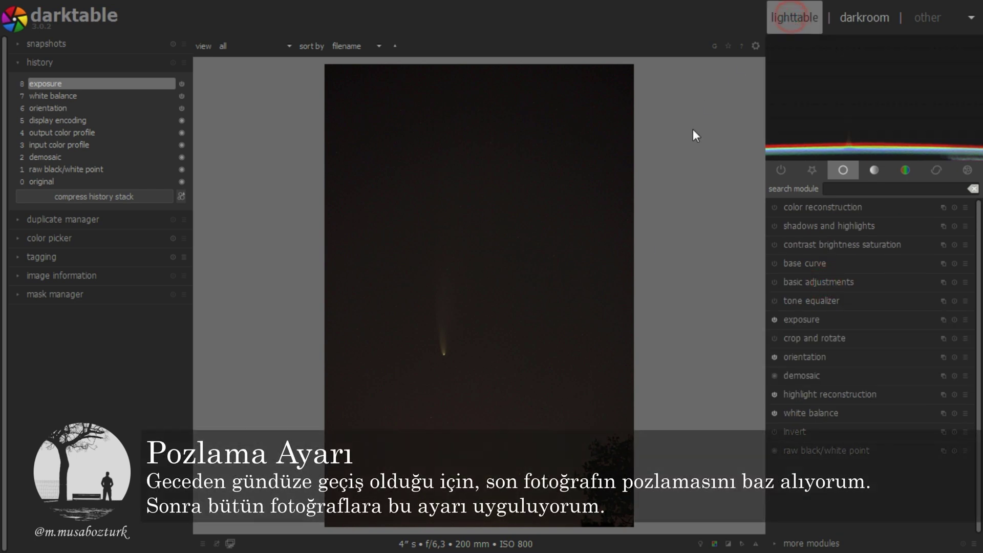
click(707, 419)
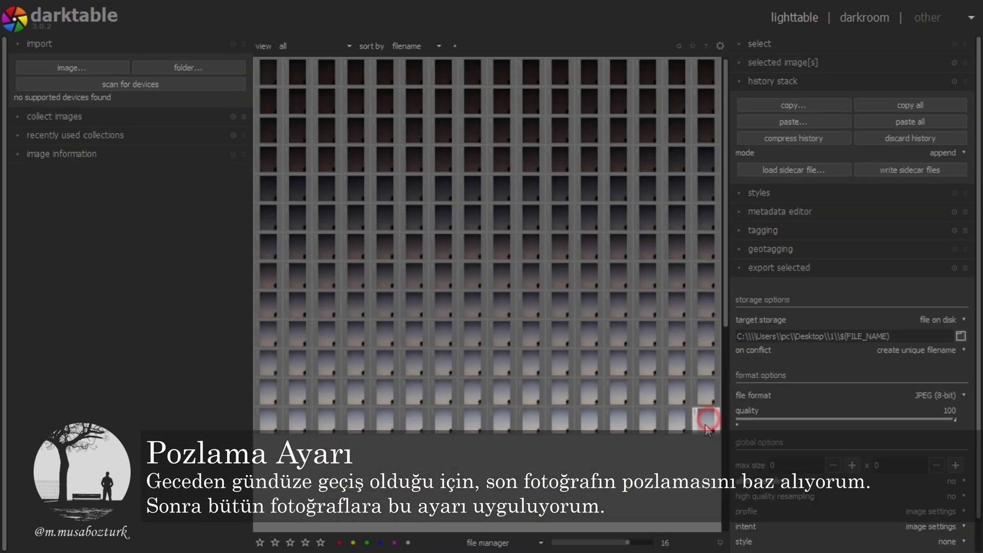
double_click(707, 416)
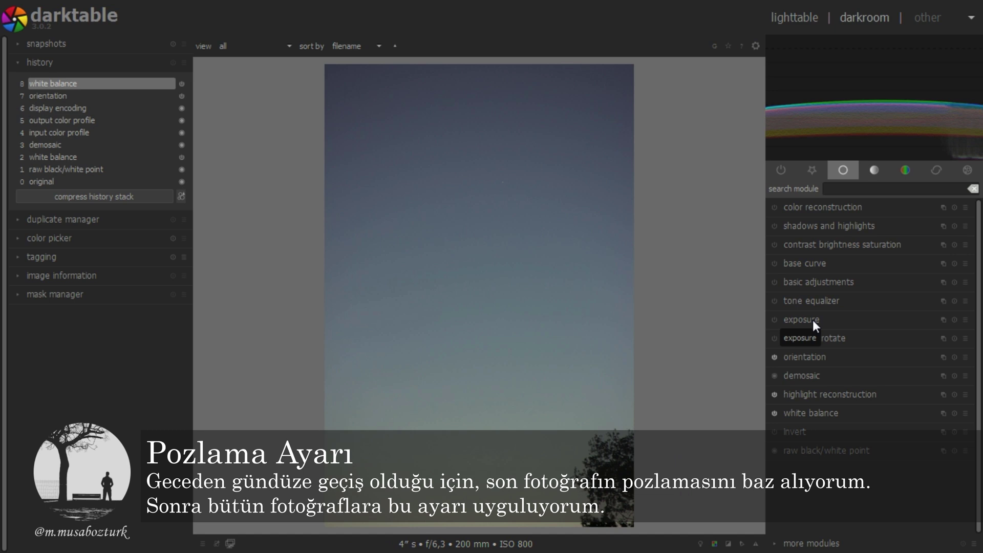
Raise the sky frame's exposure to +1.80 EV with the exposure slider.
click(813, 320)
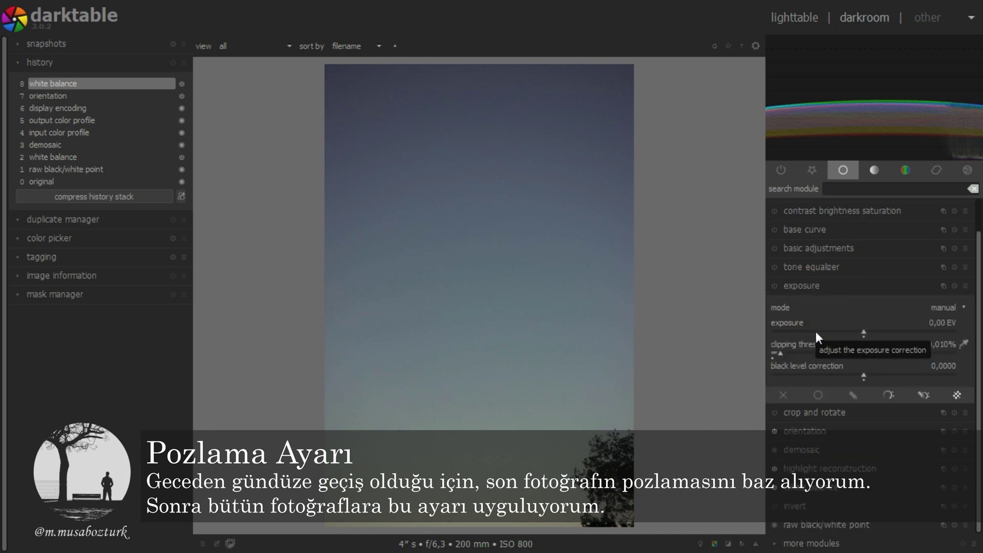
scroll(816, 331, up, 4)
scroll(815, 331, up, 3)
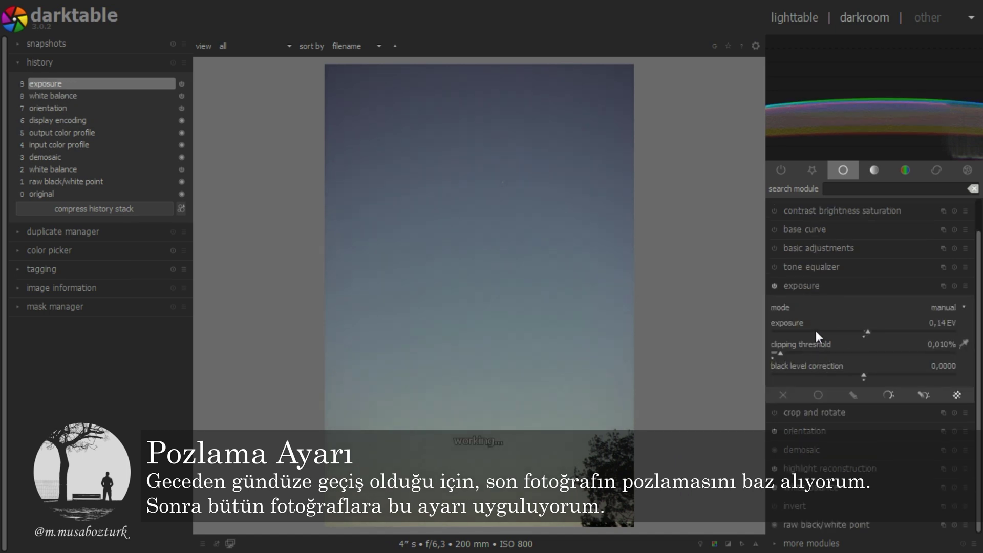
scroll(816, 331, up, 4)
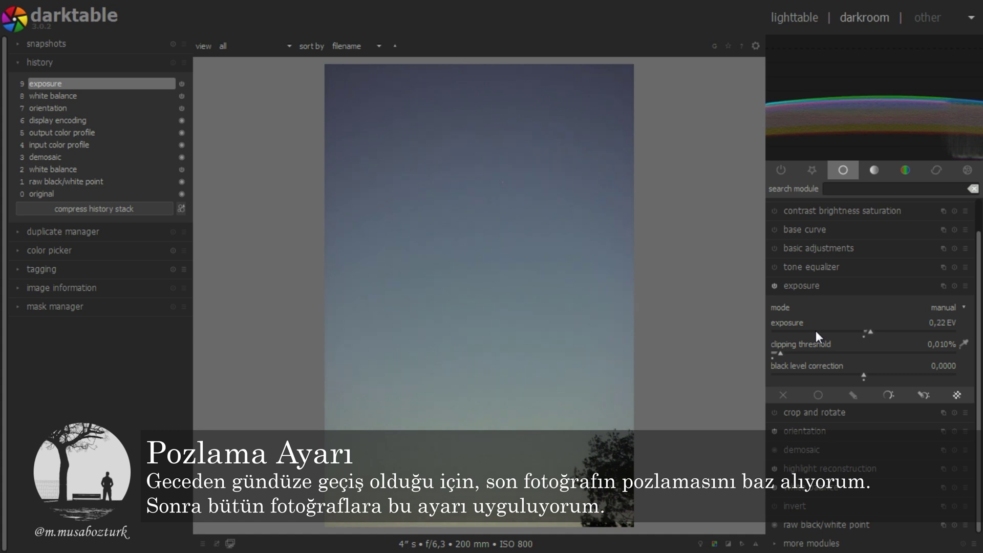
scroll(816, 330, up, 1)
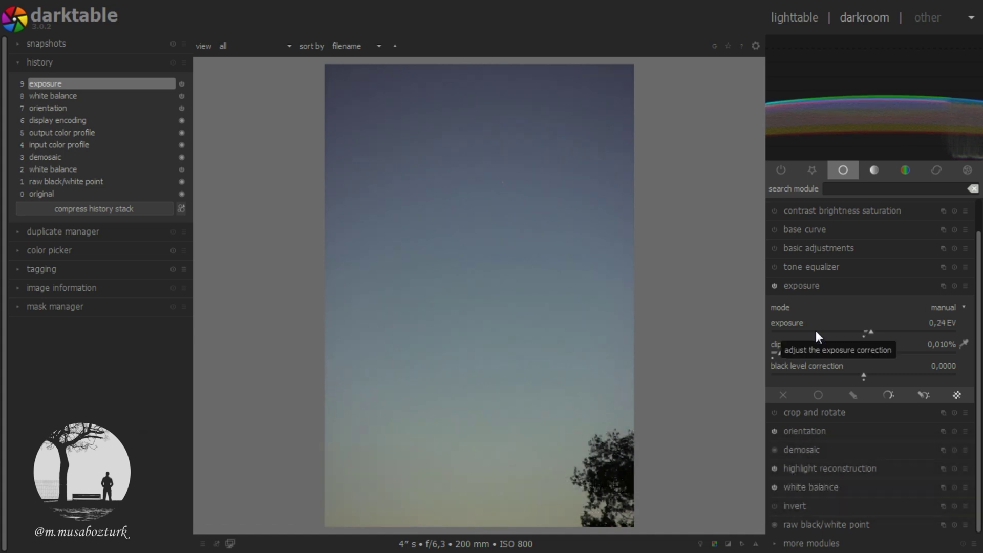
scroll(816, 331, up, 7)
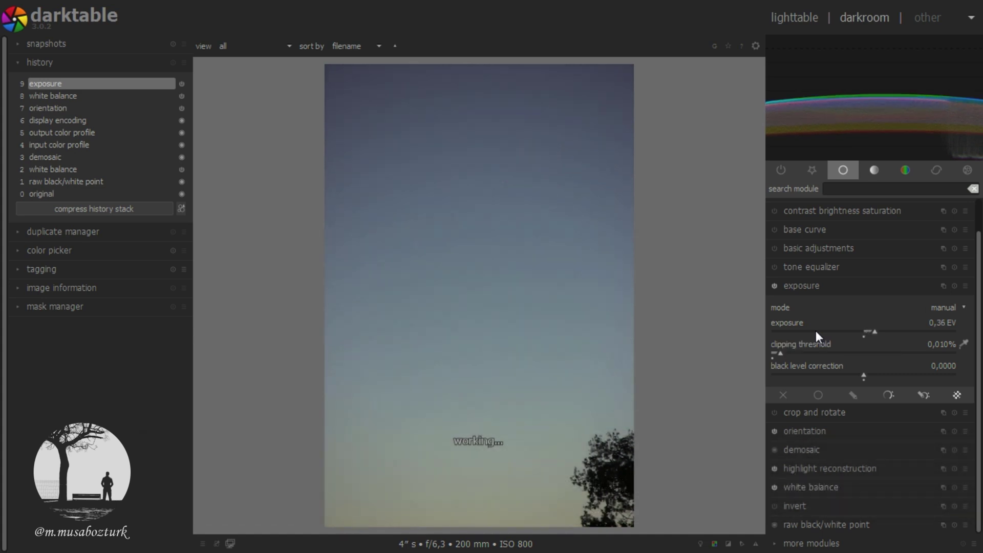
scroll(816, 331, up, 12)
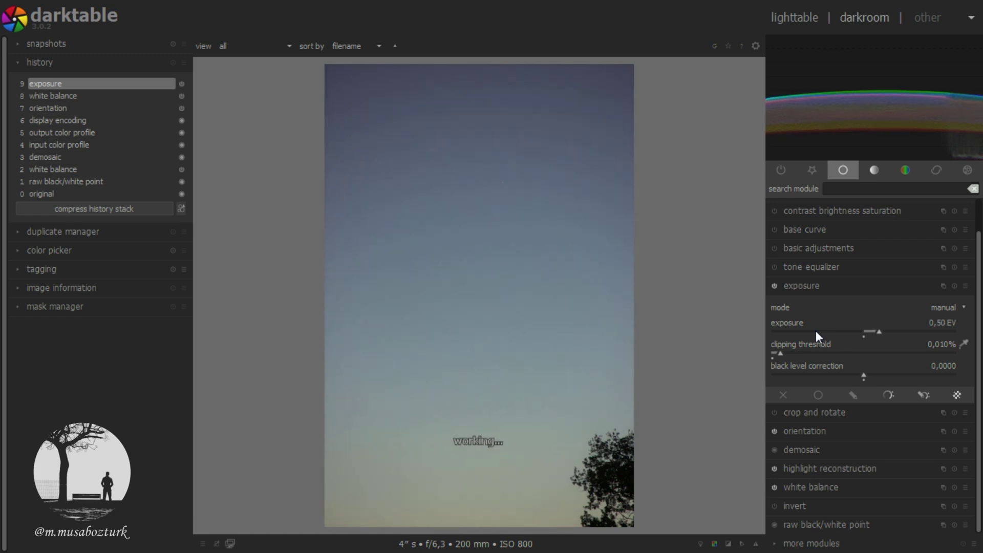
scroll(816, 331, up, 4)
scroll(816, 331, up, 4)
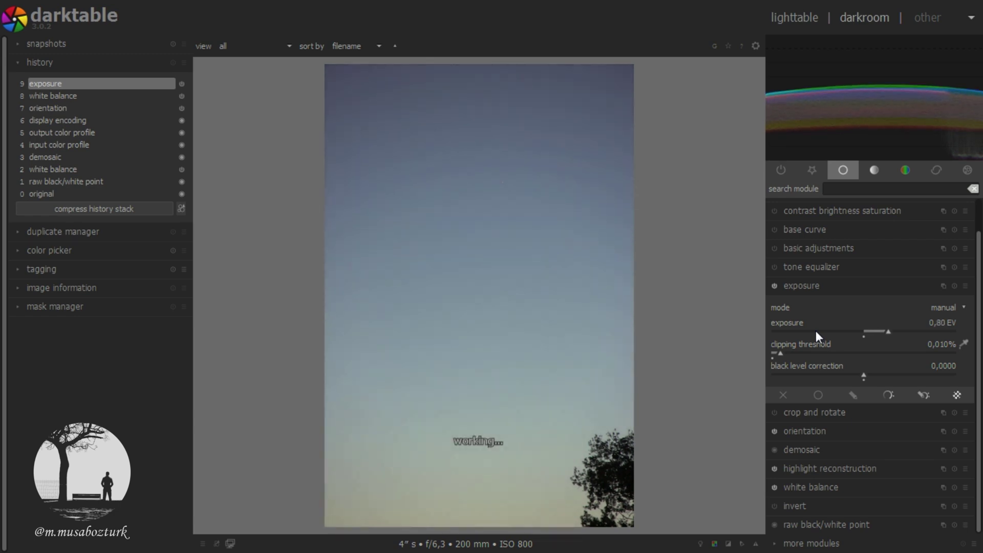
scroll(816, 331, up, 3)
scroll(816, 331, up, 3)
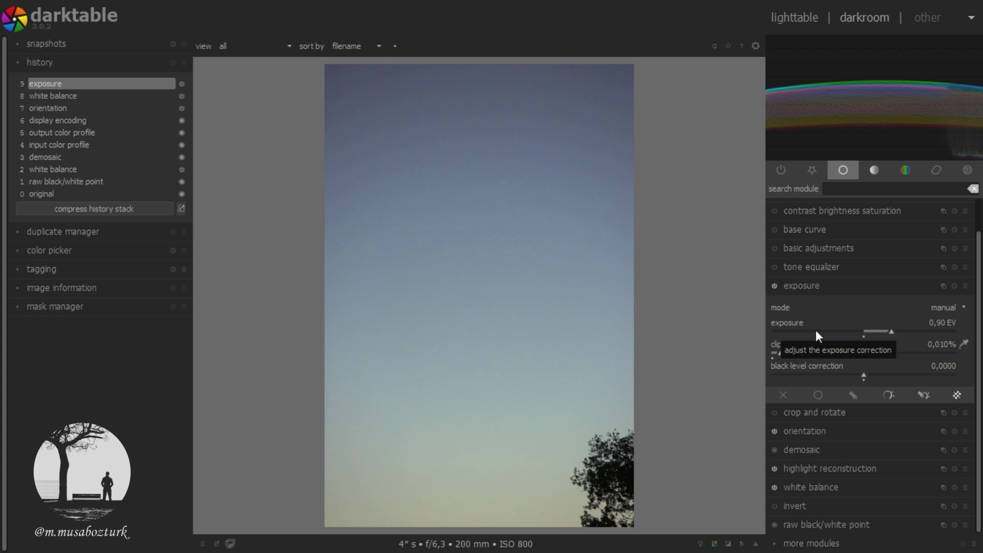
scroll(816, 330, up, 4)
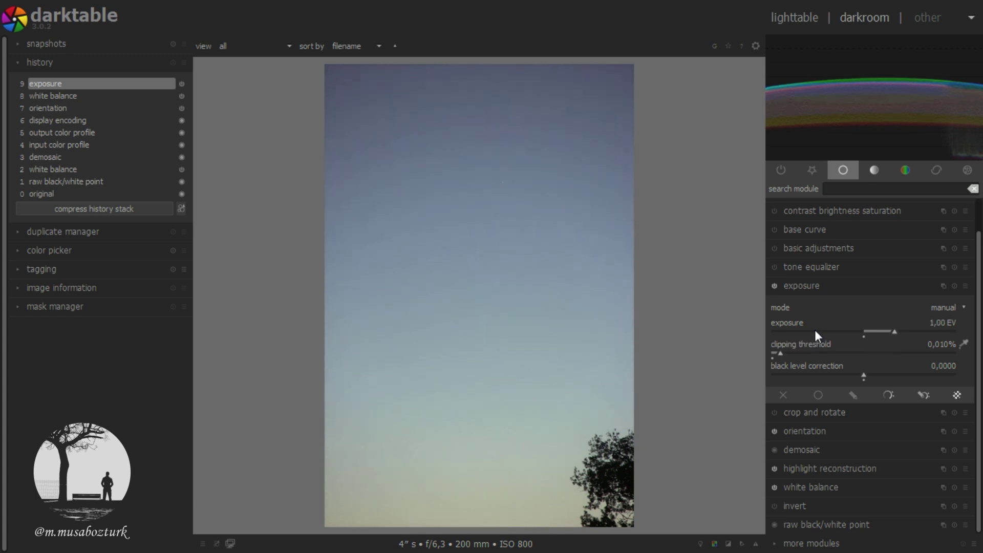
scroll(815, 330, up, 3)
scroll(815, 329, up, 4)
scroll(815, 330, up, 5)
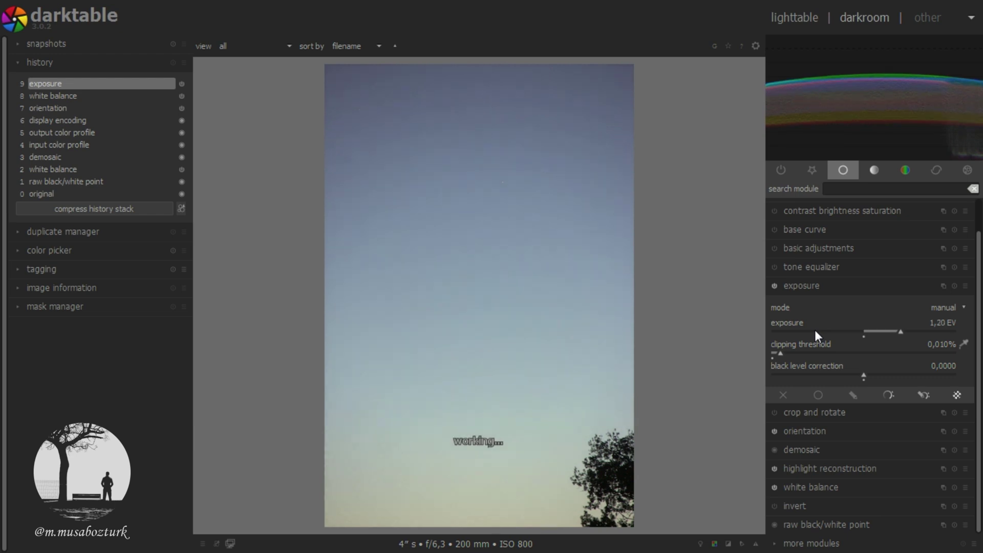
scroll(816, 329, up, 4)
scroll(816, 330, up, 4)
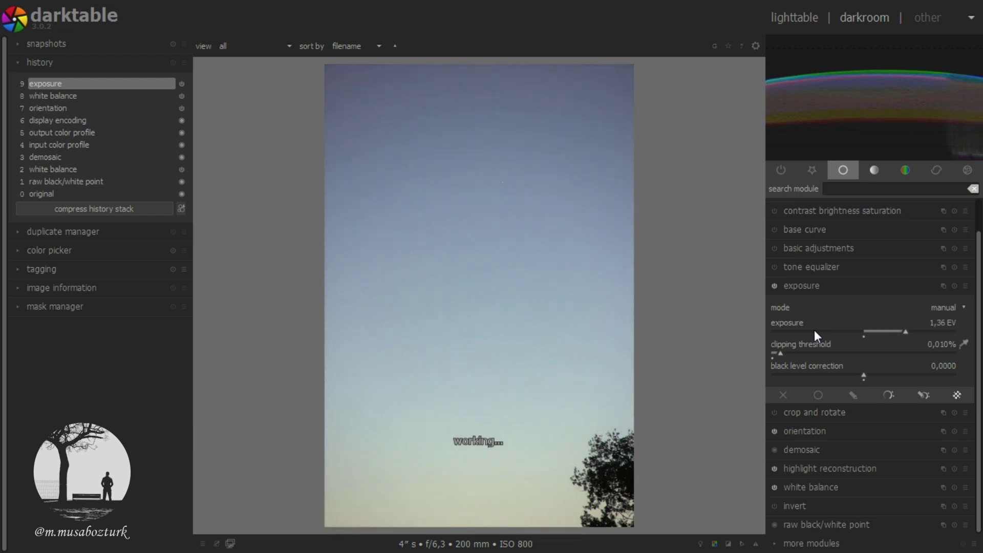
scroll(814, 330, up, 3)
scroll(814, 330, up, 2)
scroll(814, 331, up, 3)
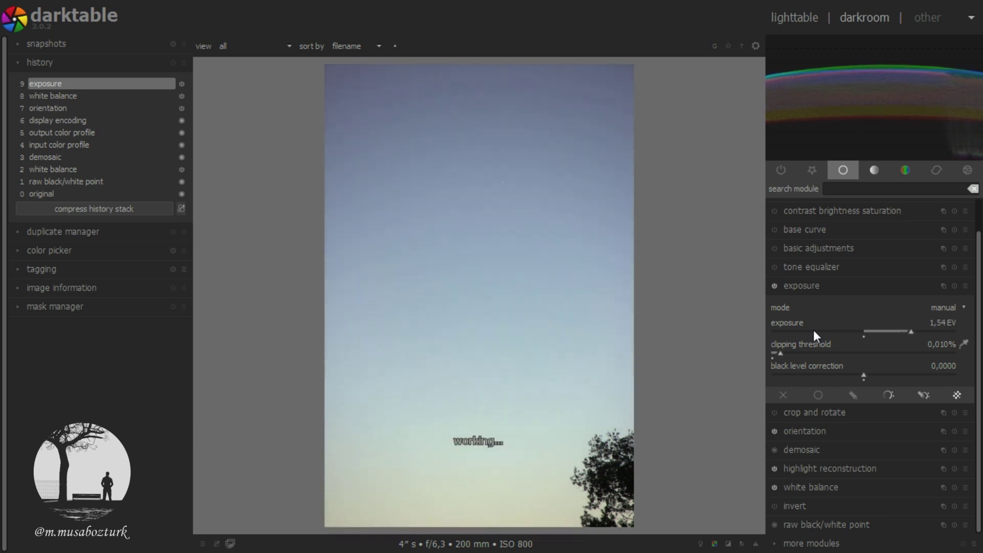
scroll(814, 331, up, 2)
scroll(814, 331, up, 3)
scroll(814, 330, up, 3)
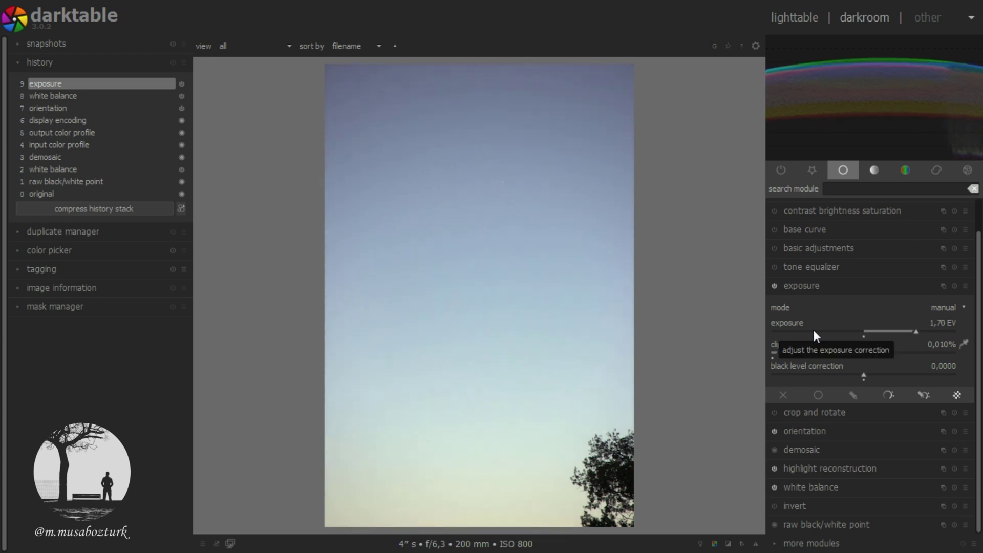
scroll(815, 331, up, 5)
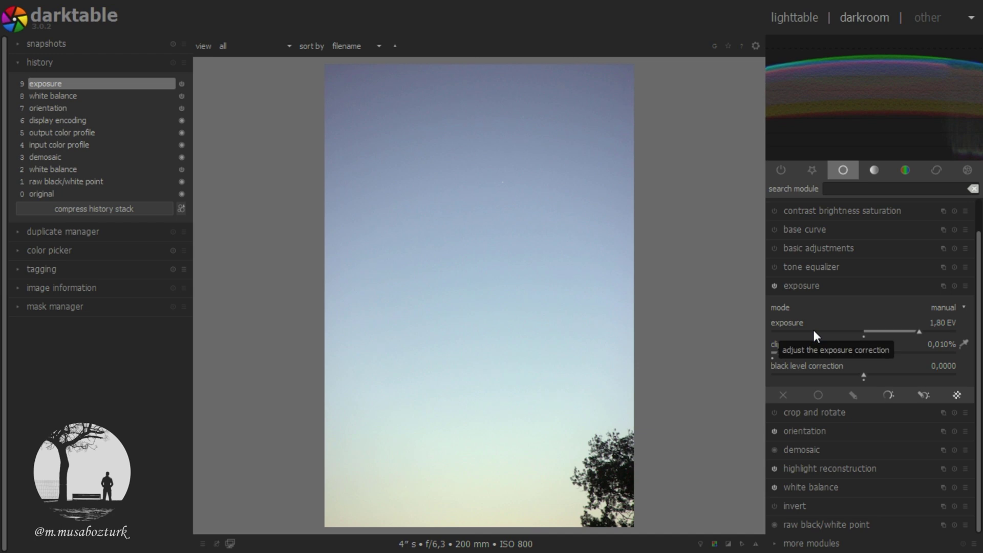
click(817, 284)
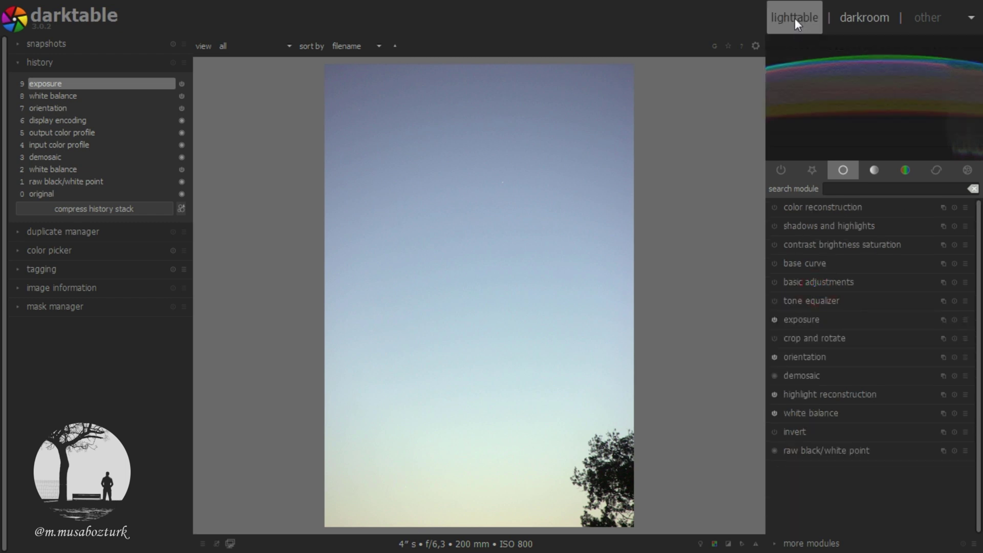
Compress the sky frame's history and open the first comet frame.
click(59, 209)
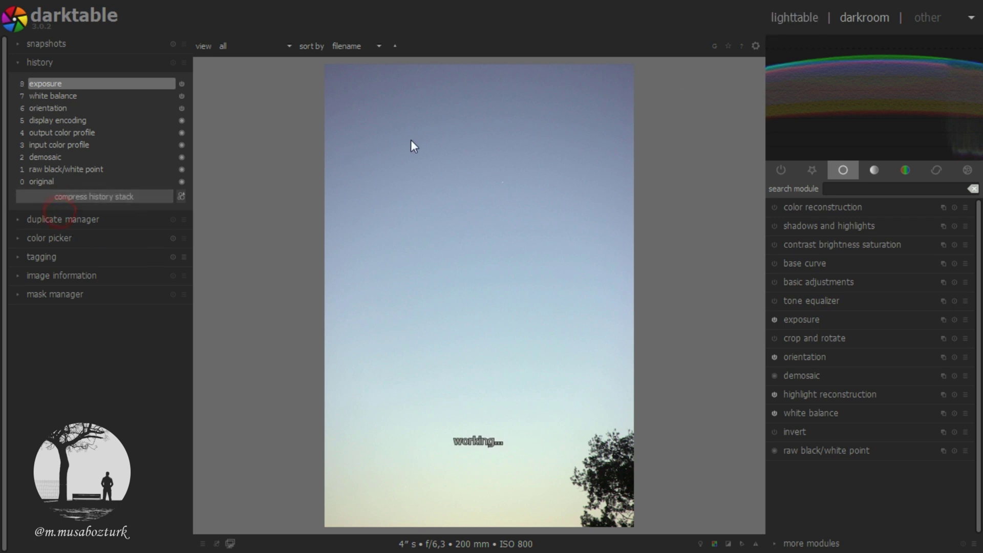
click(793, 17)
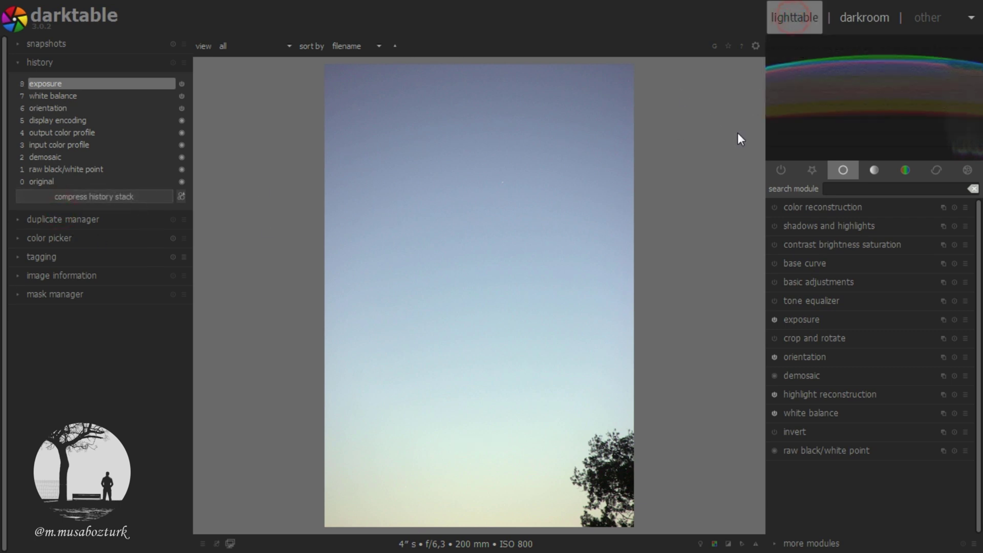
click(275, 72)
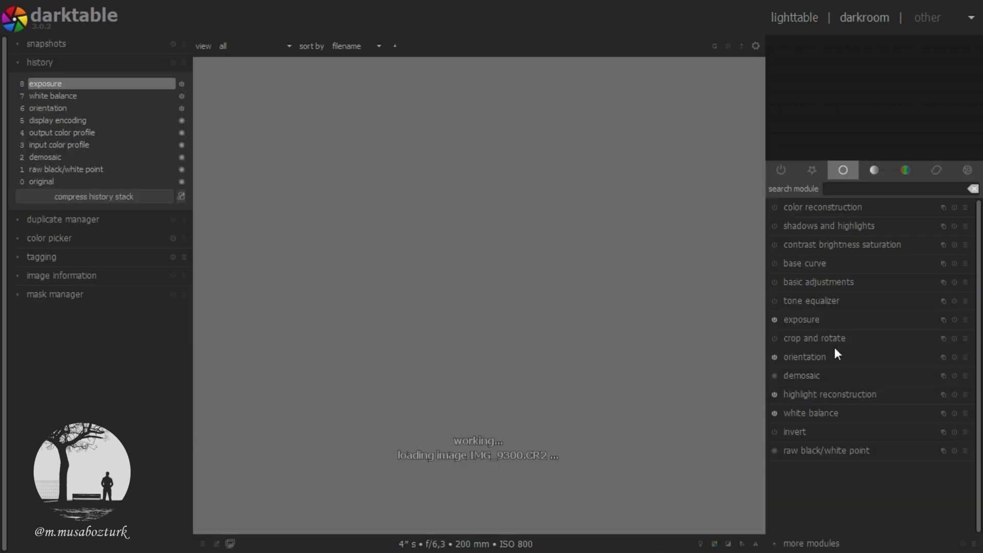
Raise the comet frame's exposure to +1.80 EV and compress its history.
click(816, 321)
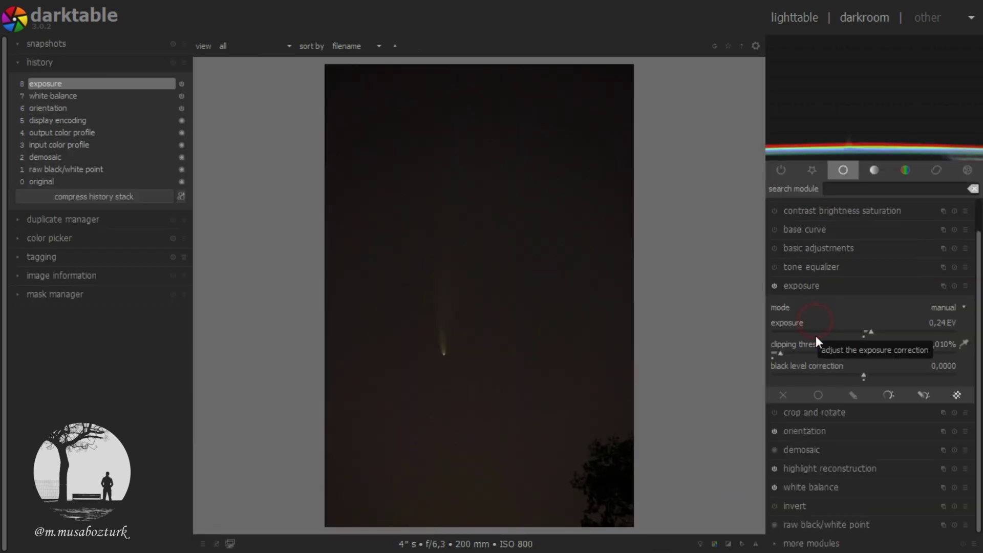
scroll(824, 332, up, 5)
scroll(824, 332, up, 4)
scroll(824, 332, up, 4)
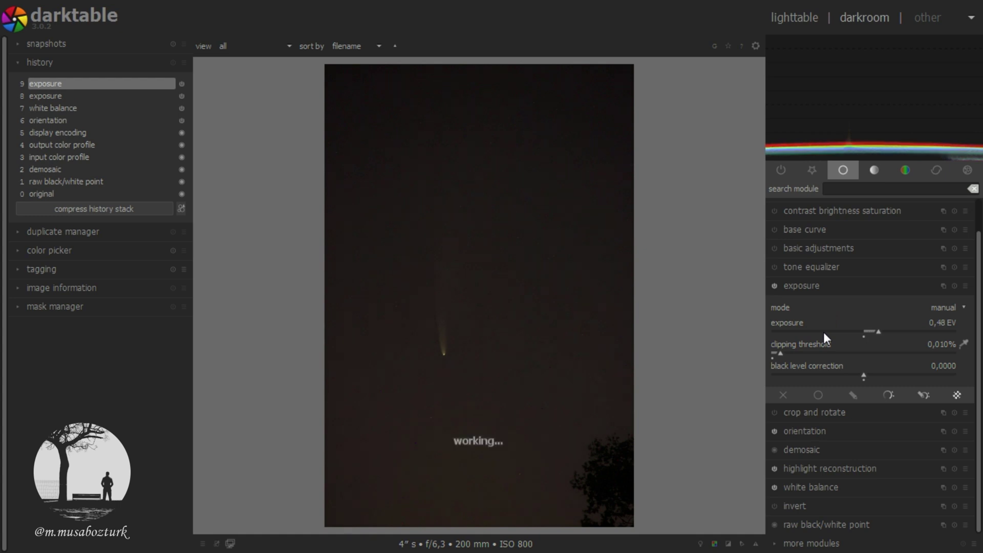
scroll(824, 332, up, 5)
scroll(824, 332, up, 8)
scroll(824, 332, up, 7)
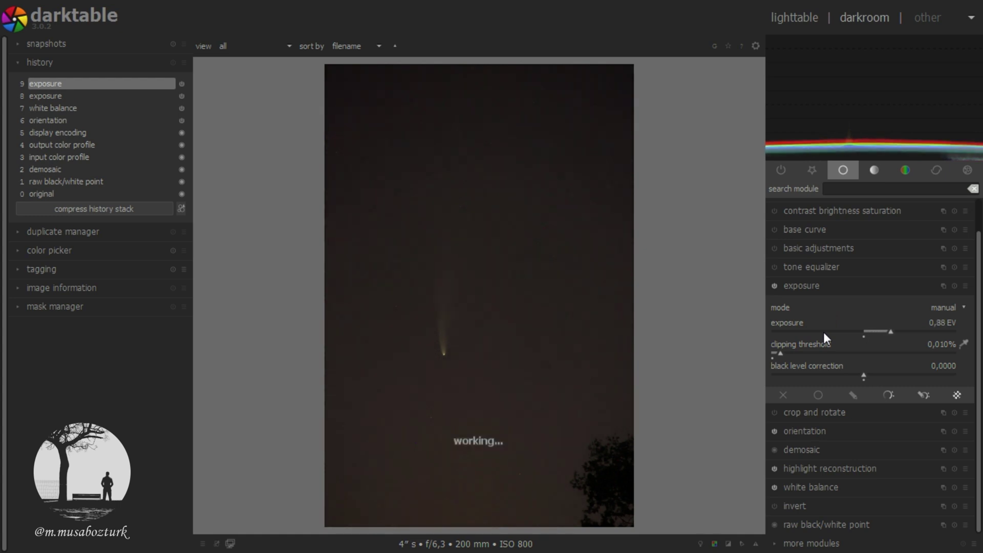
scroll(823, 332, up, 5)
scroll(824, 332, up, 5)
scroll(824, 332, up, 4)
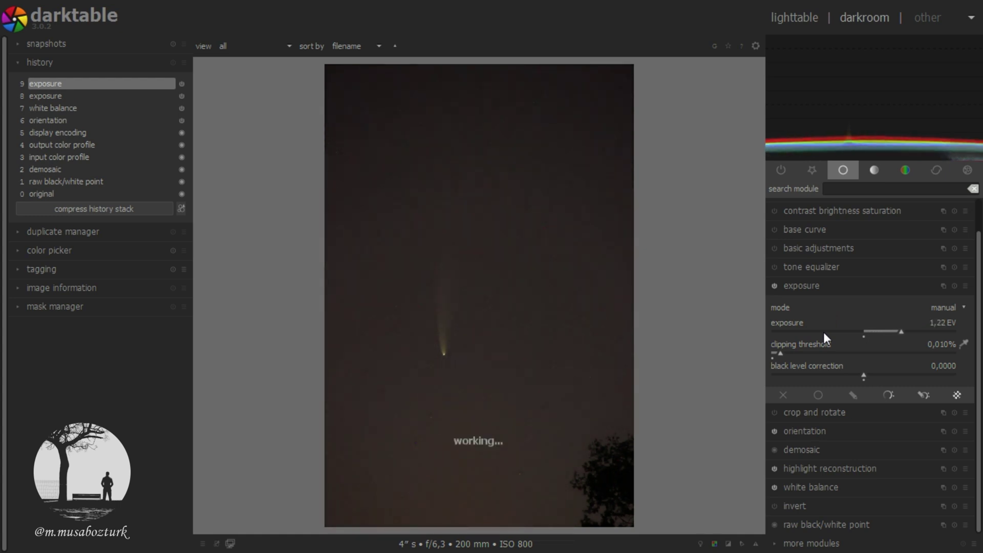
scroll(824, 331, up, 5)
scroll(823, 331, up, 6)
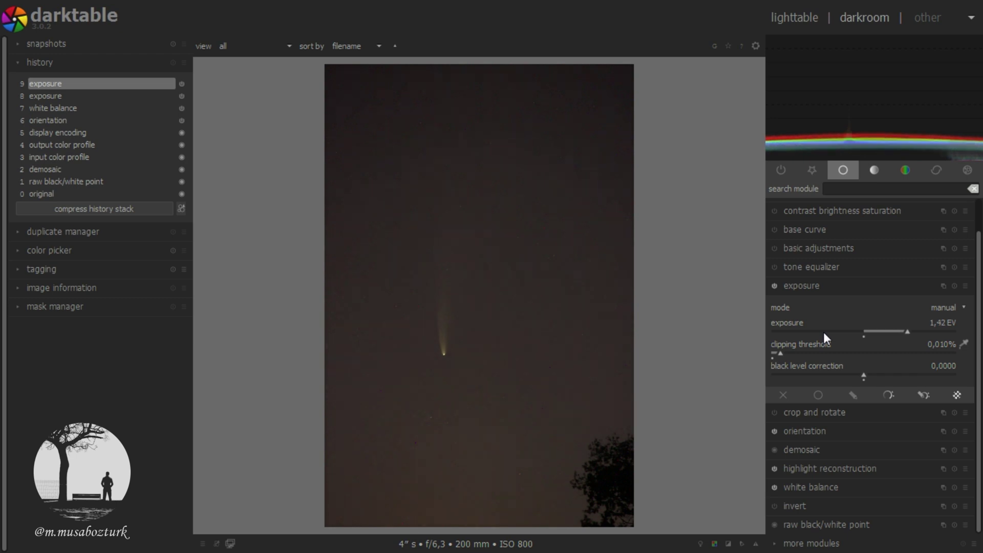
scroll(824, 332, up, 5)
scroll(823, 333, up, 11)
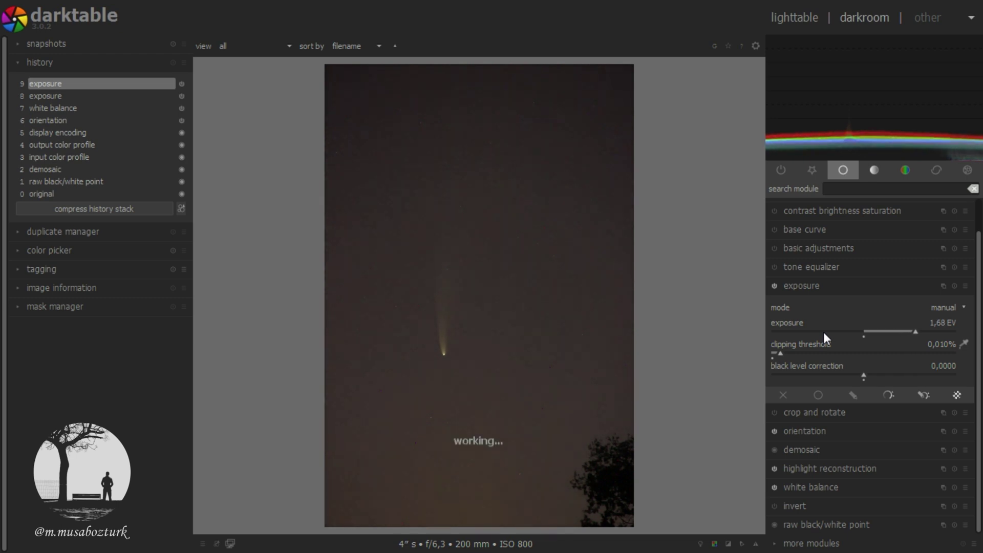
scroll(824, 332, up, 2)
scroll(823, 332, up, 2)
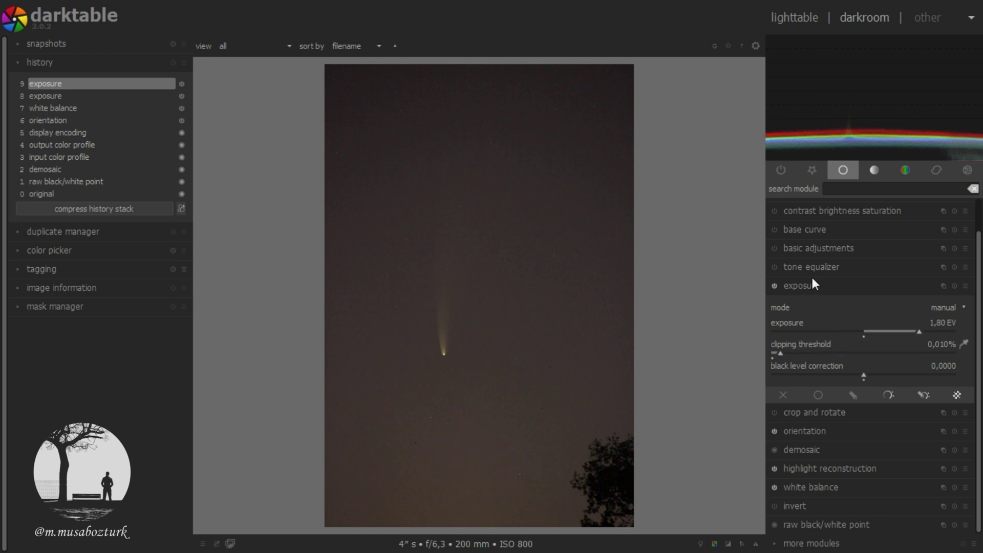
click(65, 209)
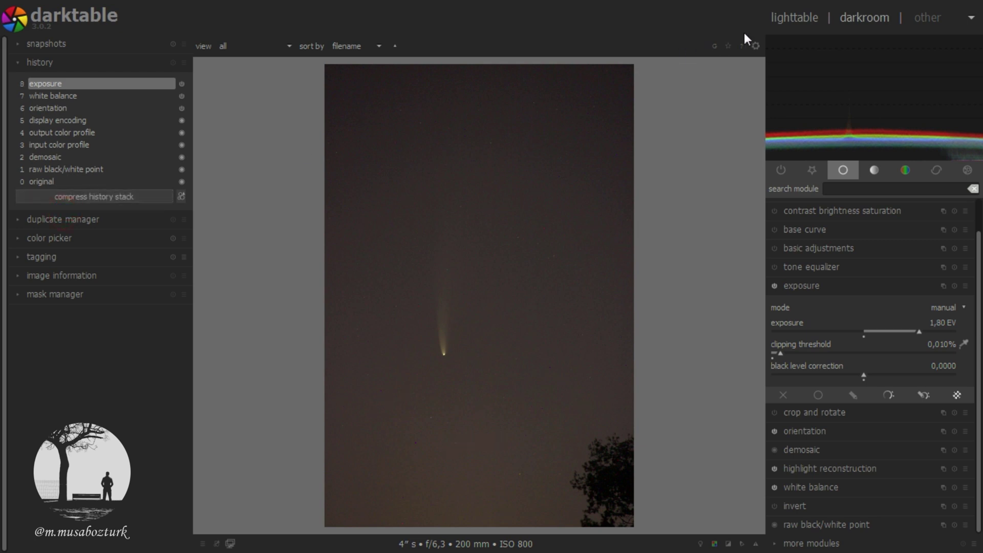
Copy only the exposure adjustment from the first frame's history stack.
click(795, 19)
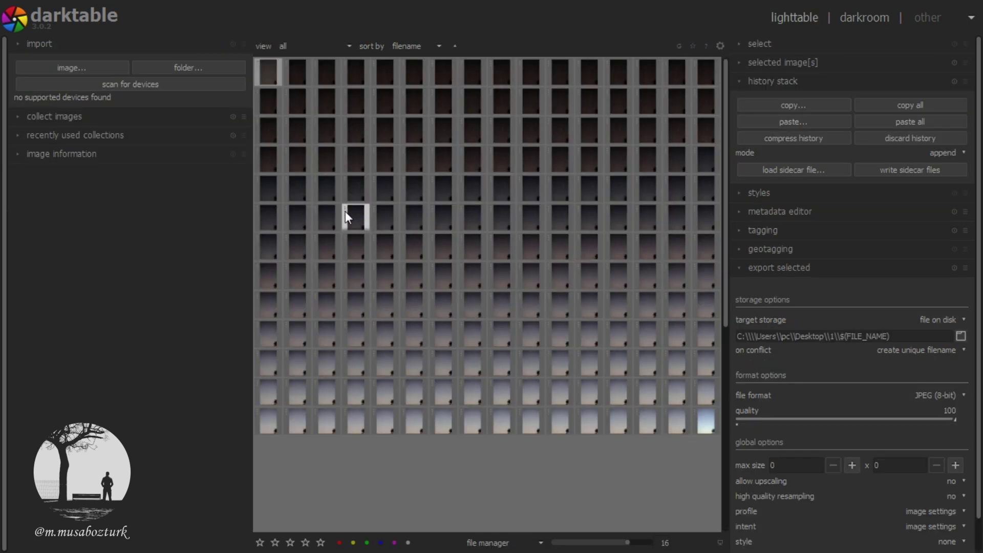
click(794, 105)
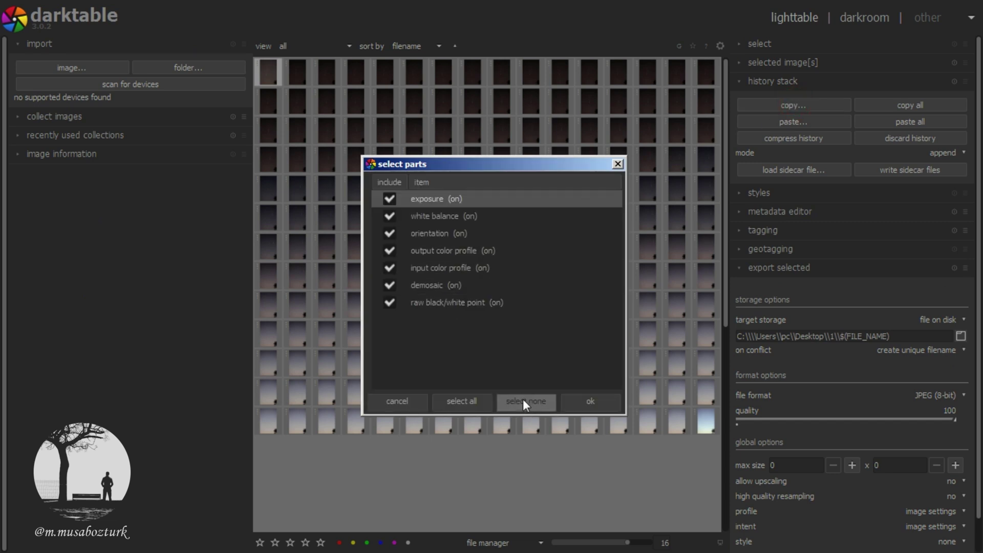
click(524, 401)
click(389, 198)
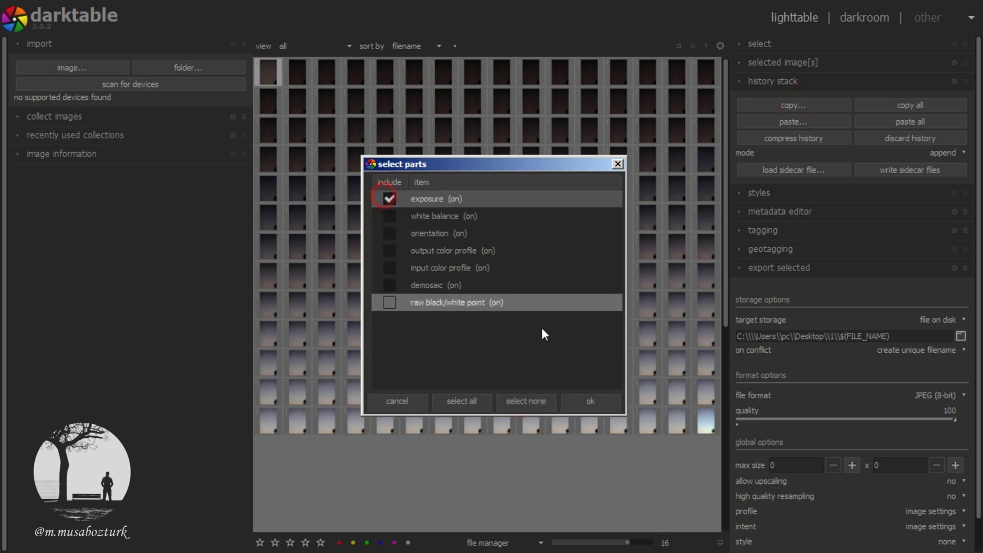
click(597, 406)
Paste the exposure onto all sequence images, then select the last frame.
key(ctrl+a)
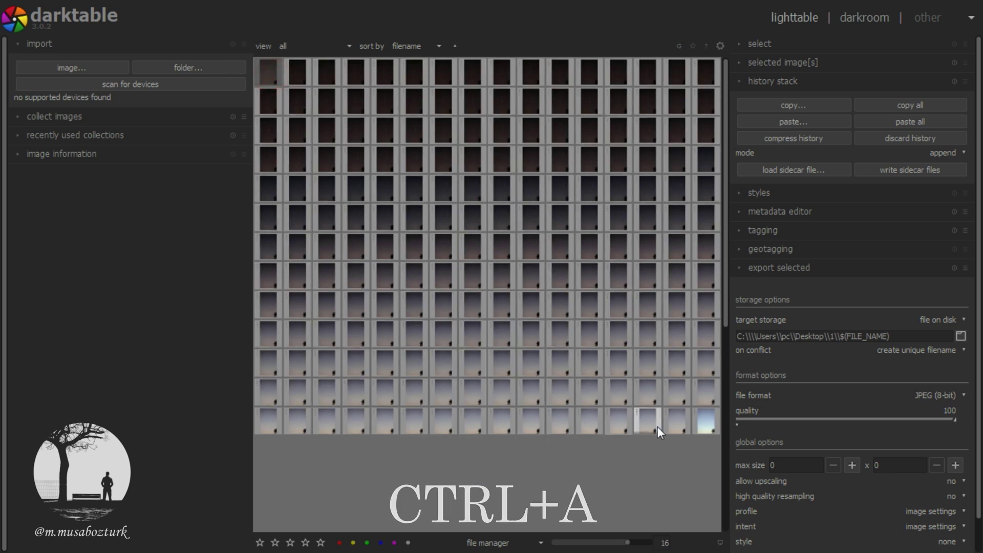
click(709, 422)
click(781, 122)
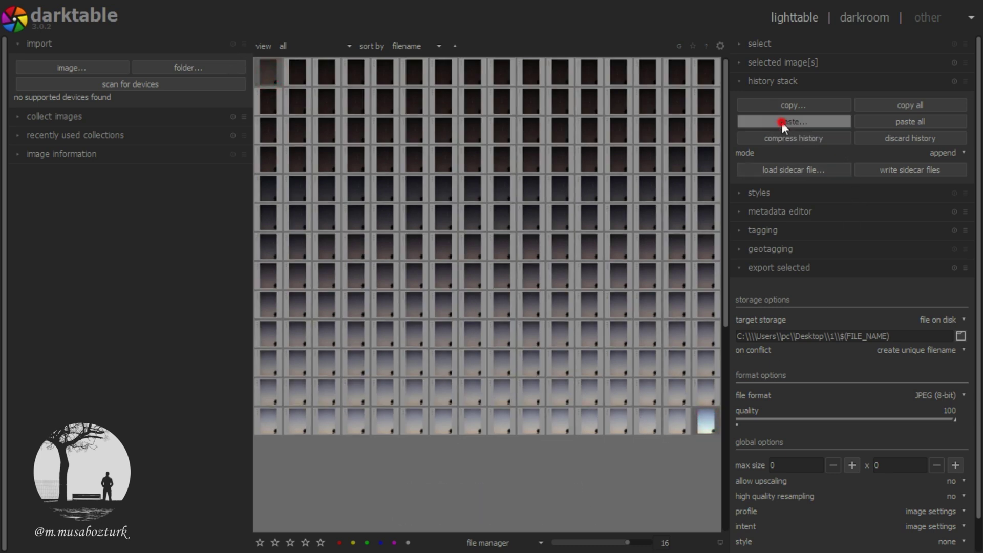
click(593, 404)
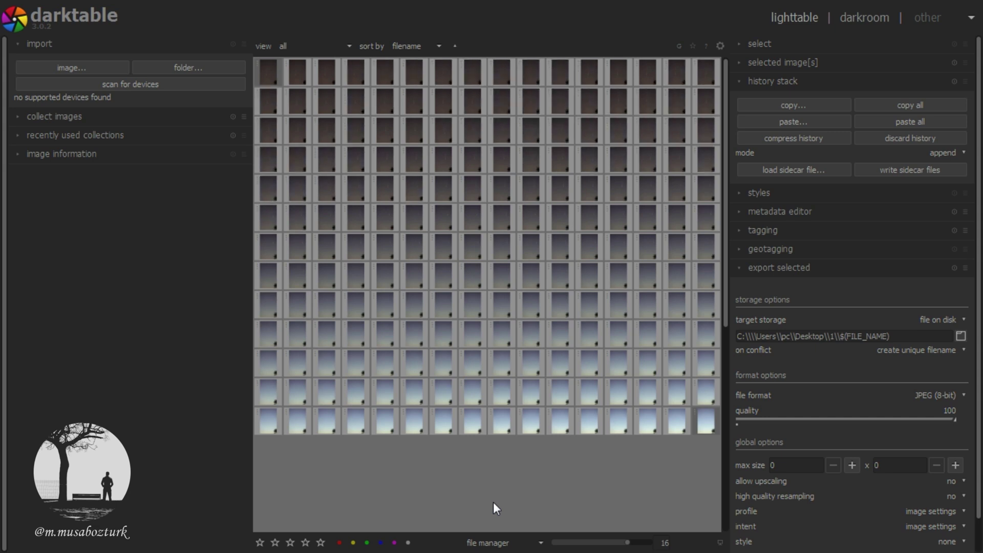
click(493, 502)
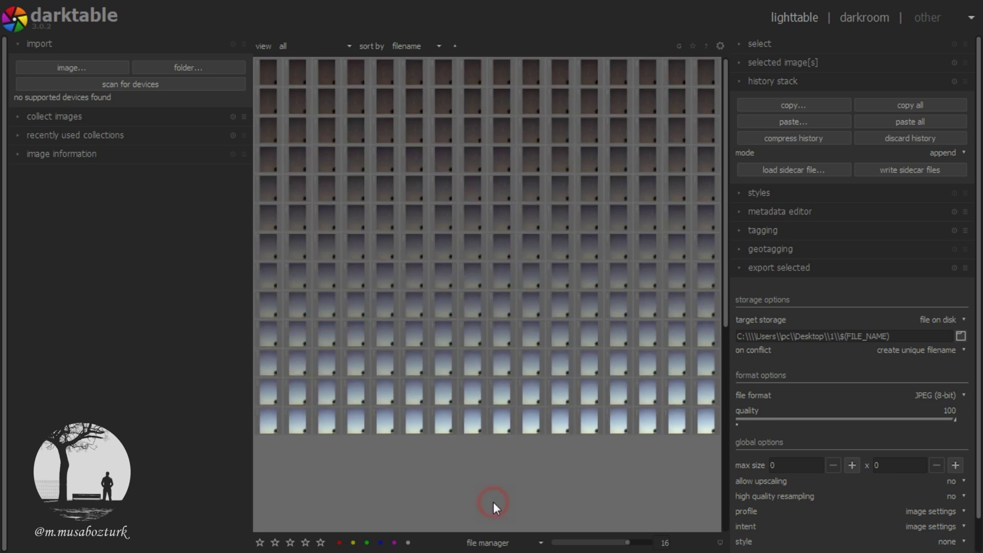
click(706, 420)
Open the last frame and set velvia saturation strength to about half.
key(d)
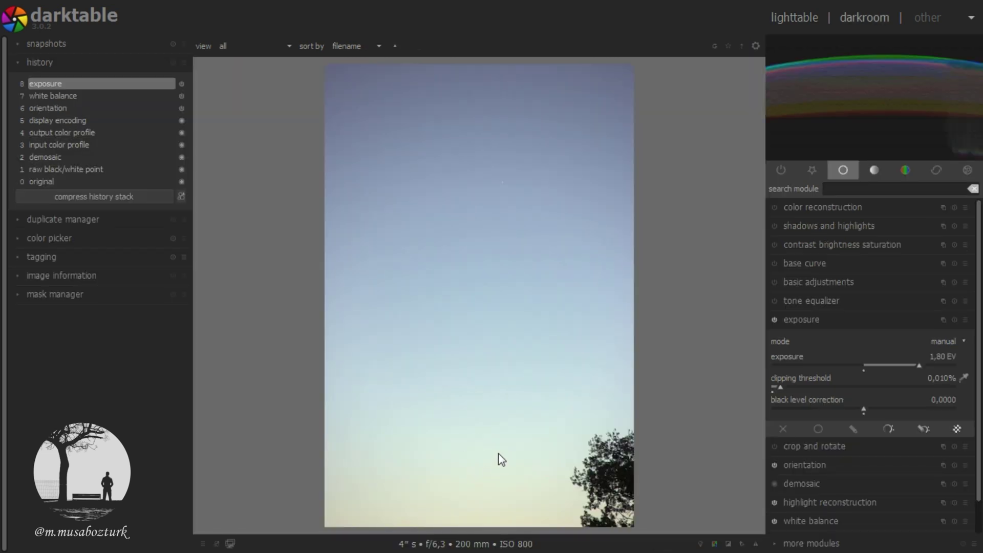
click(827, 320)
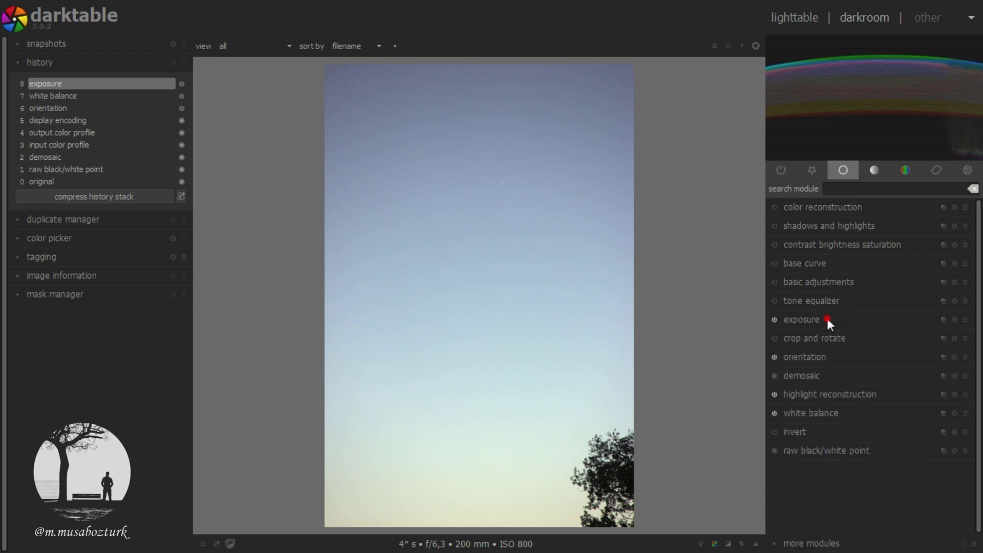
click(906, 170)
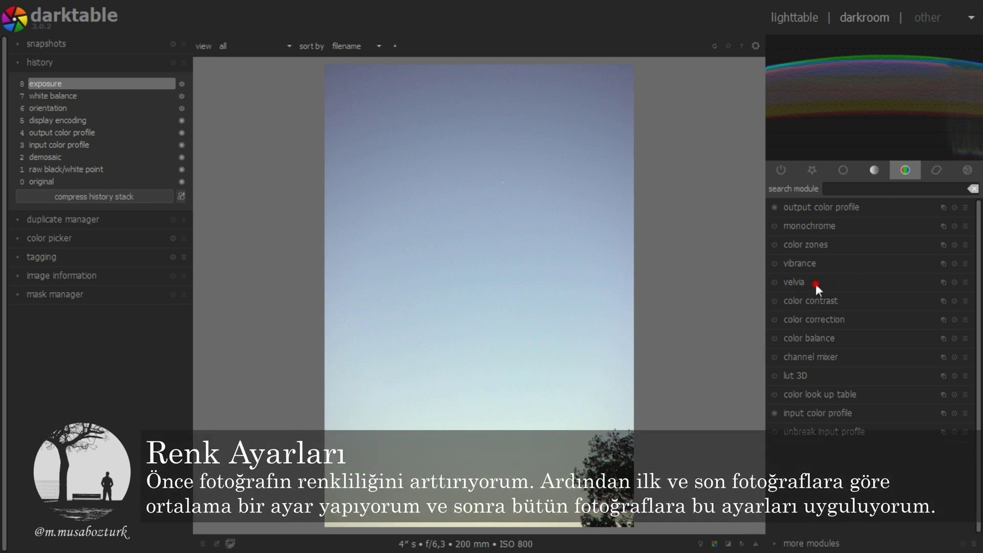
click(818, 284)
click(863, 314)
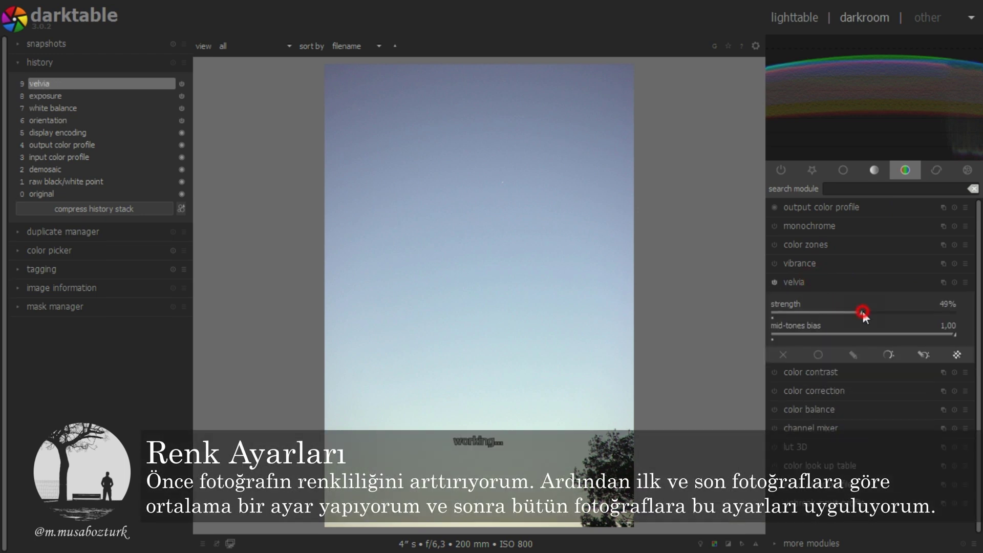
scroll(862, 312, up, 1)
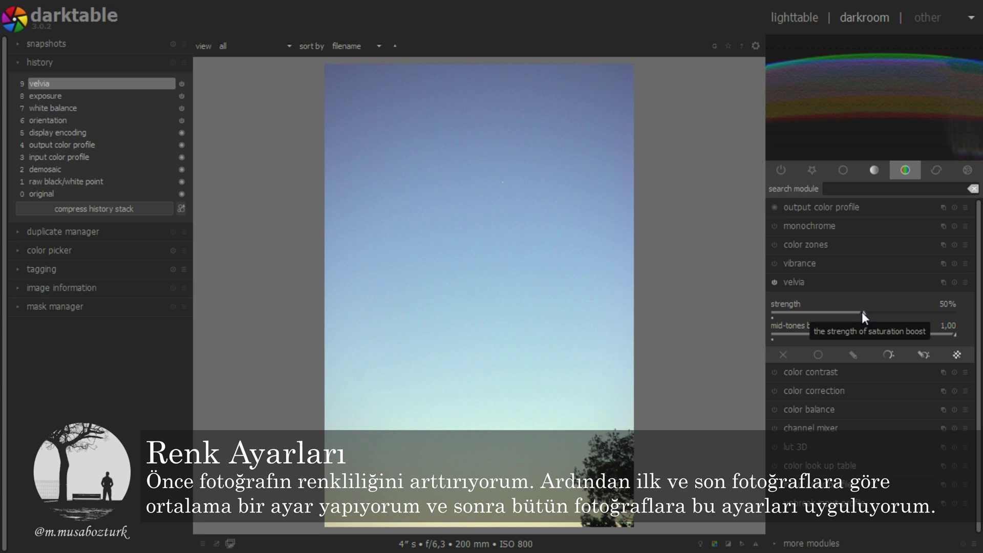
click(815, 277)
Boost vibrance to about 57%, then compare the earlier exposure state with the latest edit.
click(821, 263)
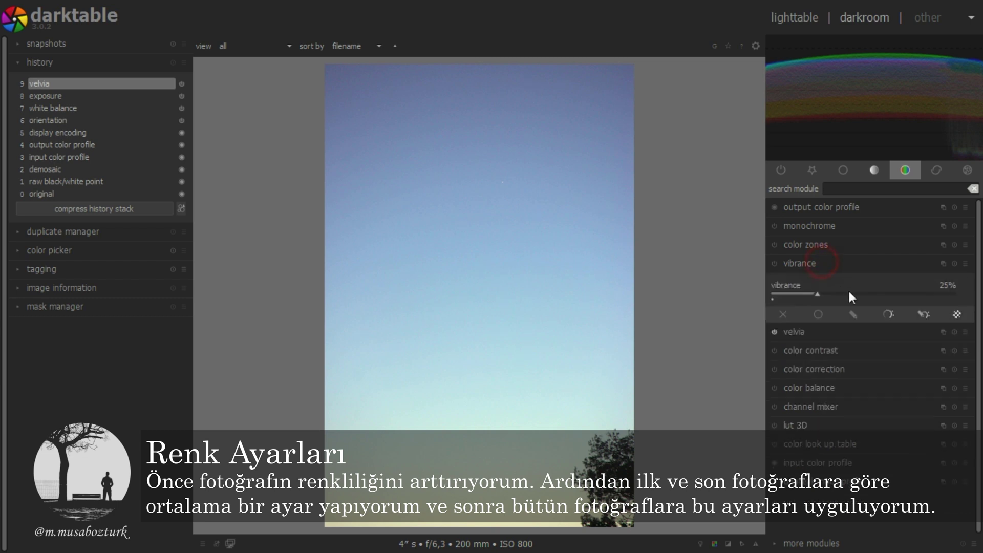
click(877, 294)
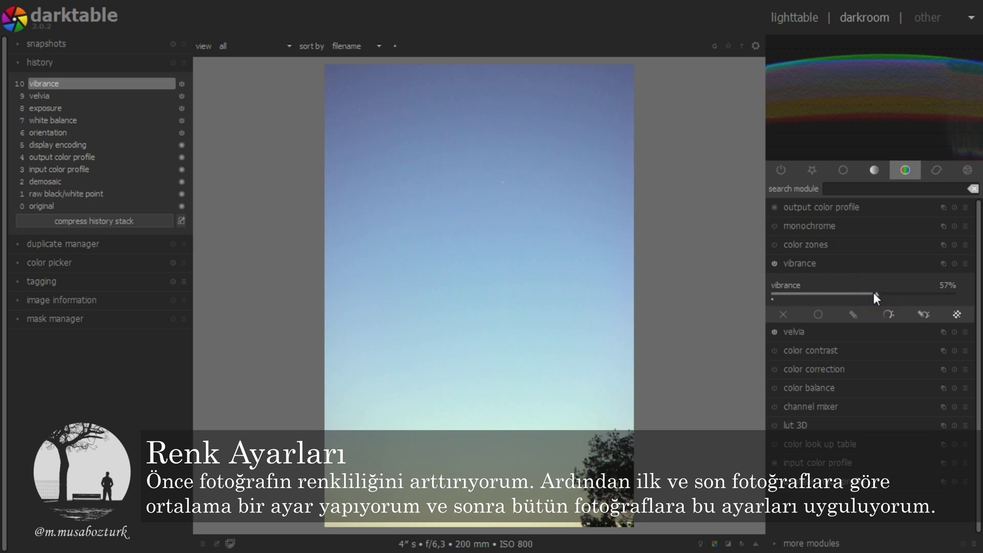
scroll(874, 293, up, 3)
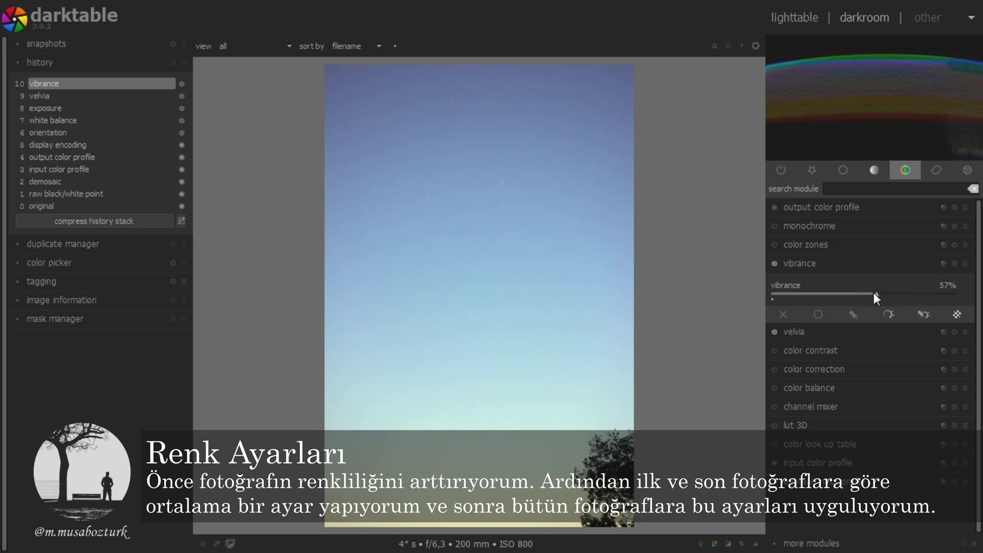
click(815, 262)
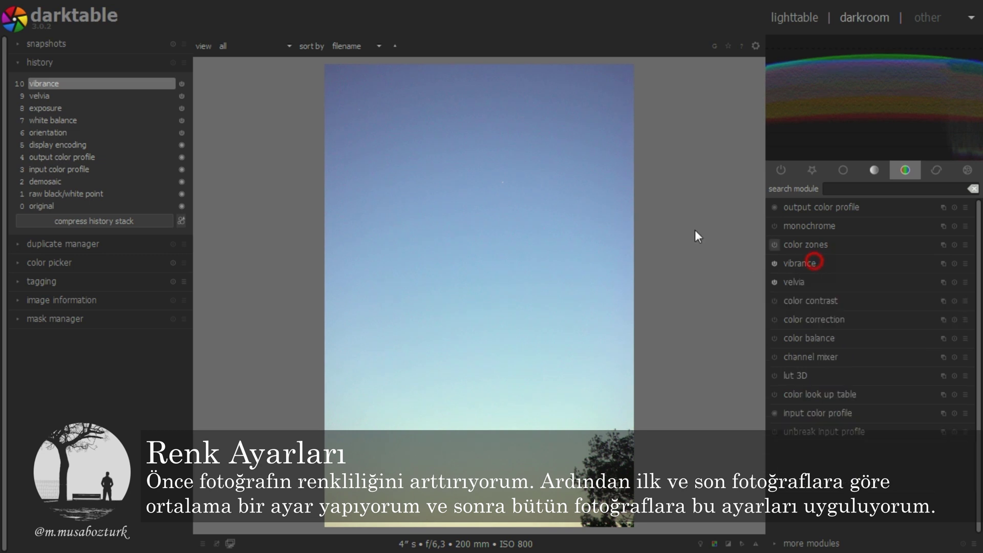
click(59, 109)
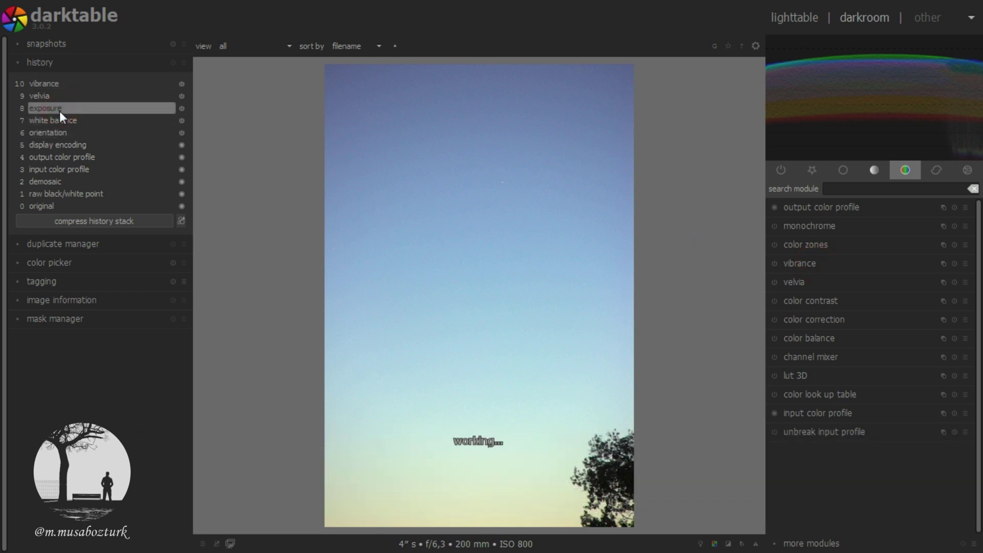
click(62, 82)
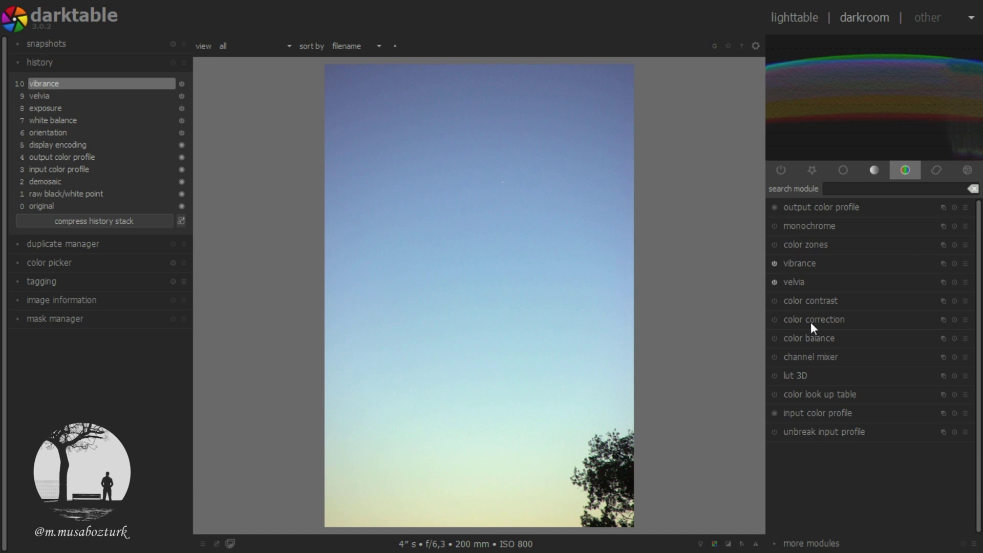
Switch color balance to lift, gamma, gain (sRGB) with shadows hue 208° at 4% saturation.
click(824, 340)
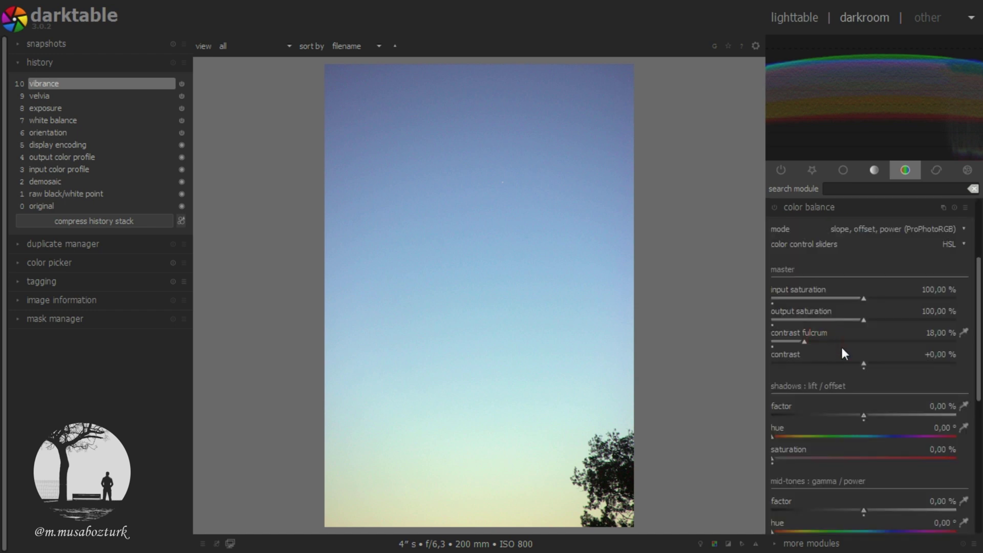
click(952, 225)
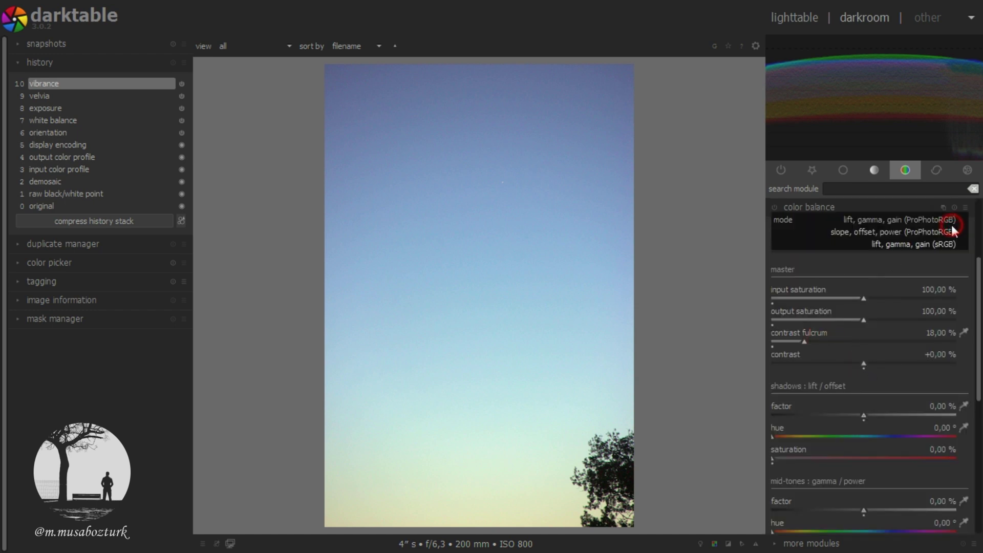
click(926, 244)
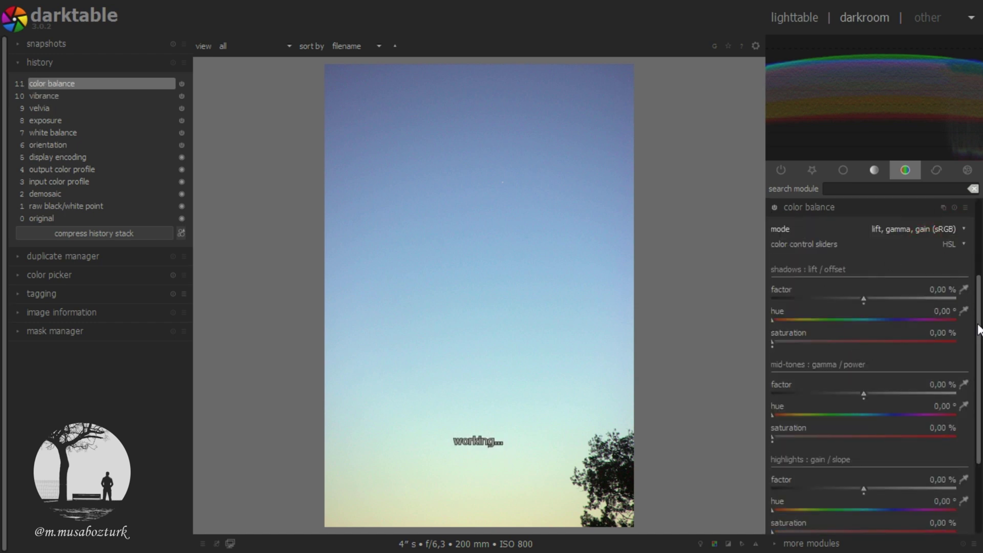
right_click(931, 311)
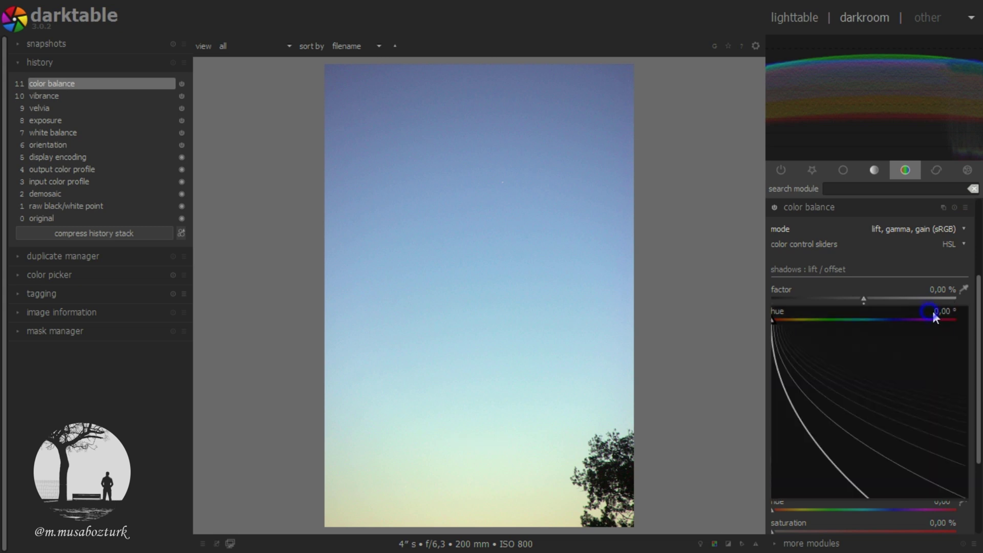
text(208)
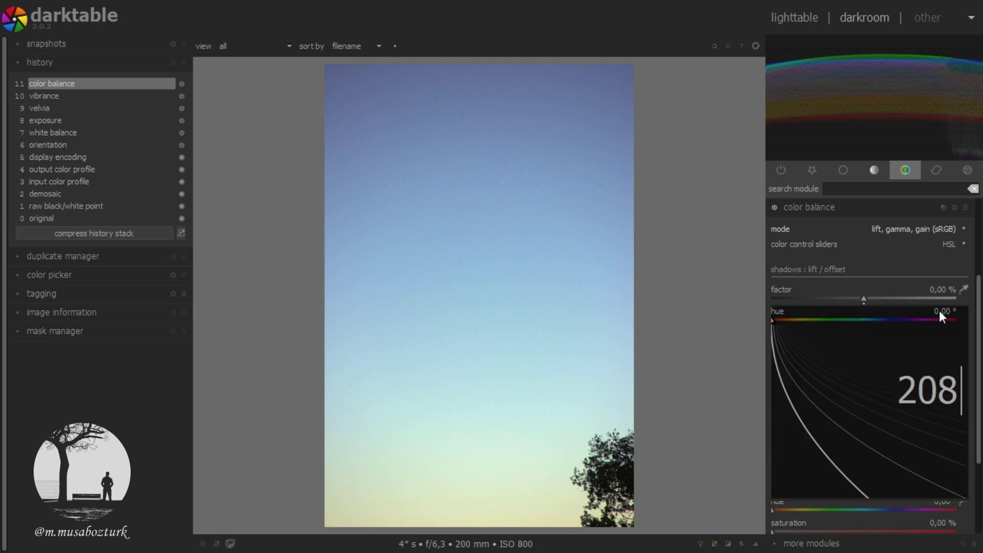
key(Return)
right_click(940, 330)
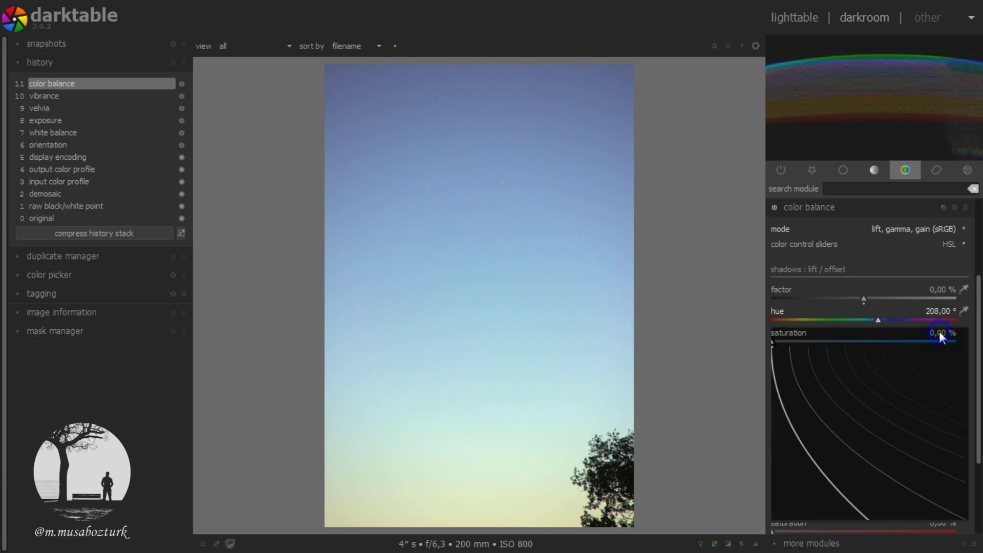
text(4)
key(Return)
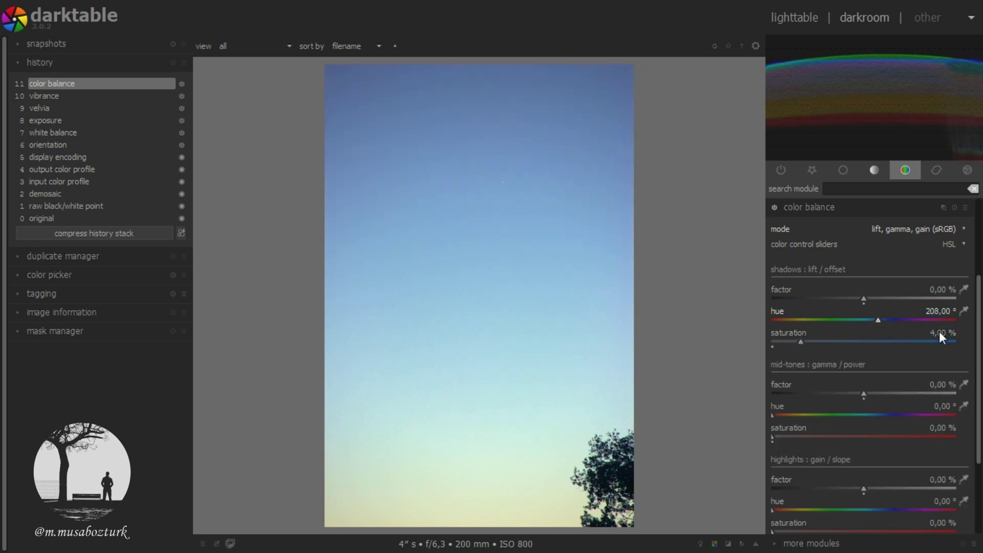
Set the mid-tones hue to 28° and saturation to 4%.
right_click(942, 410)
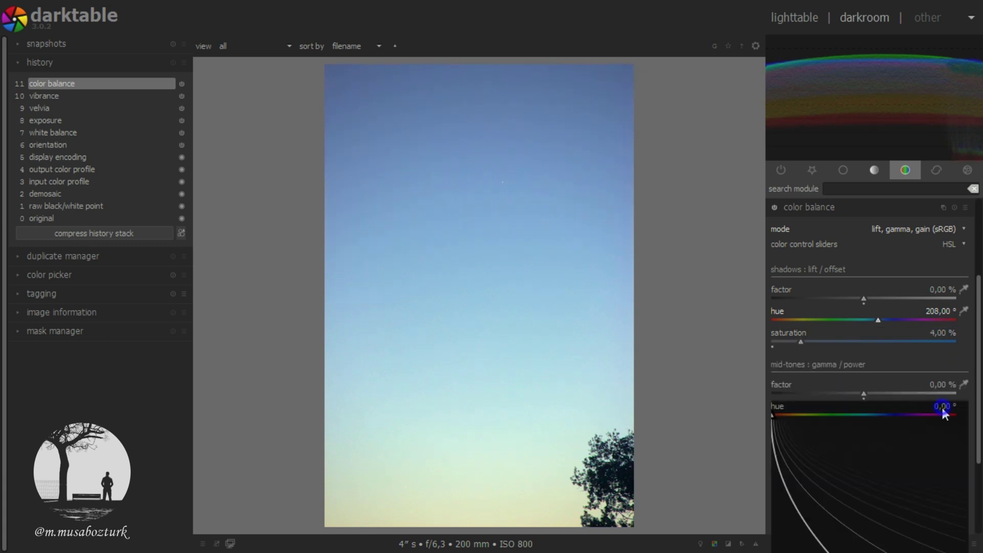
text(28)
key(Return)
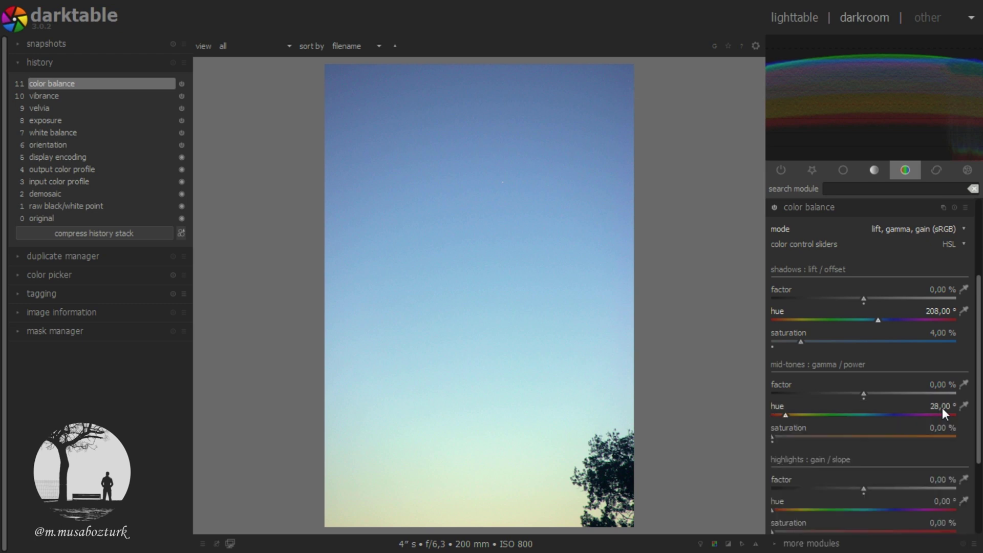
right_click(937, 429)
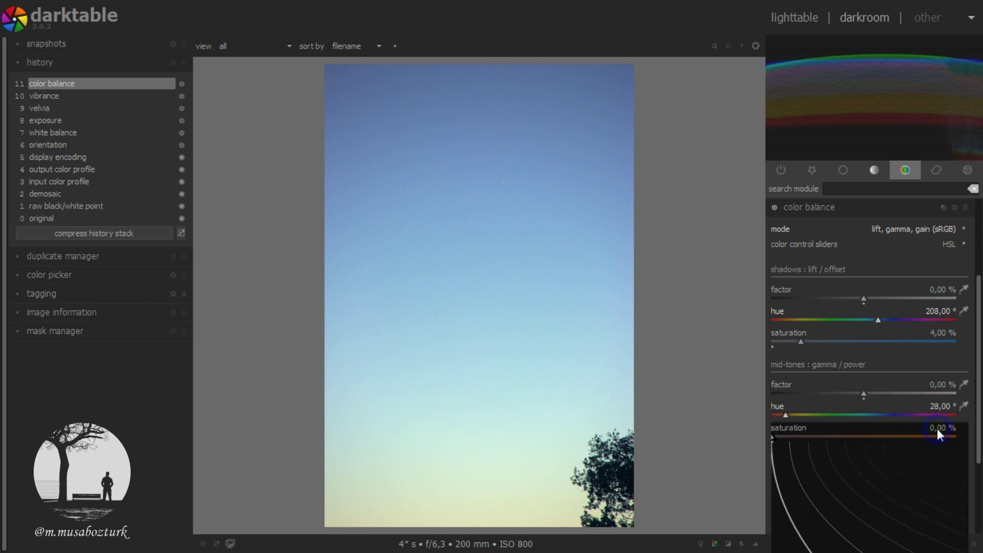
text(4)
key(Return)
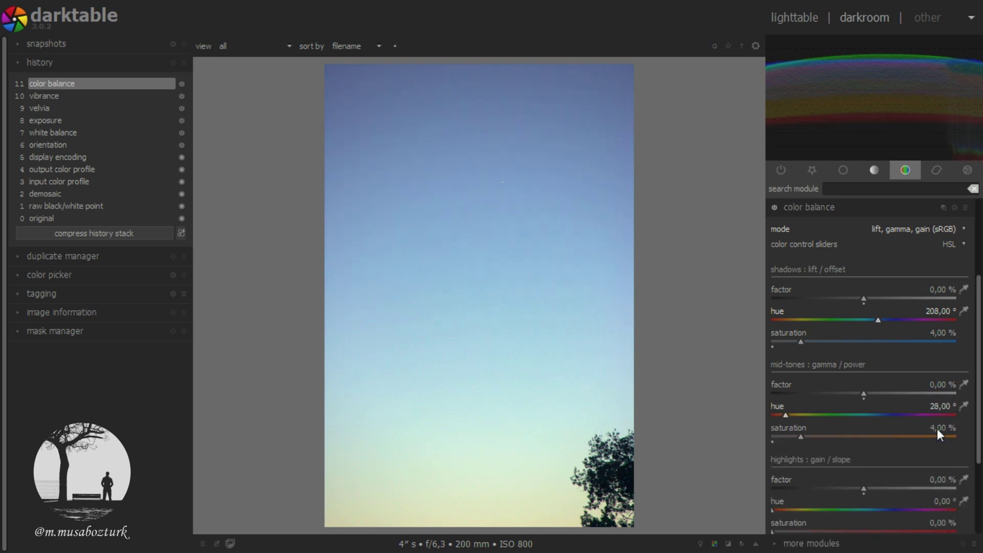
Tint the highlights with hue 8° and saturation 8%.
scroll(958, 410, down, 5)
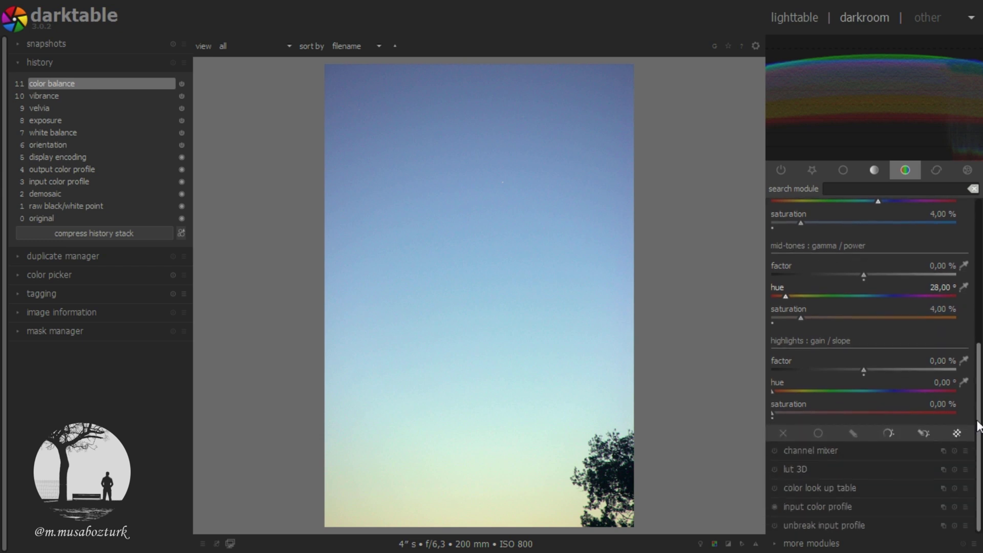
right_click(945, 382)
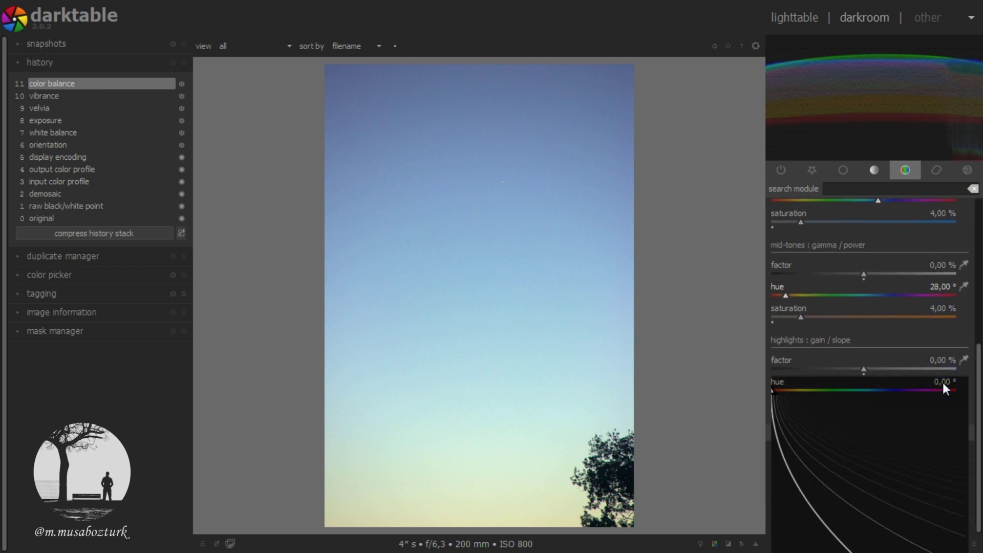
text(8)
key(Return)
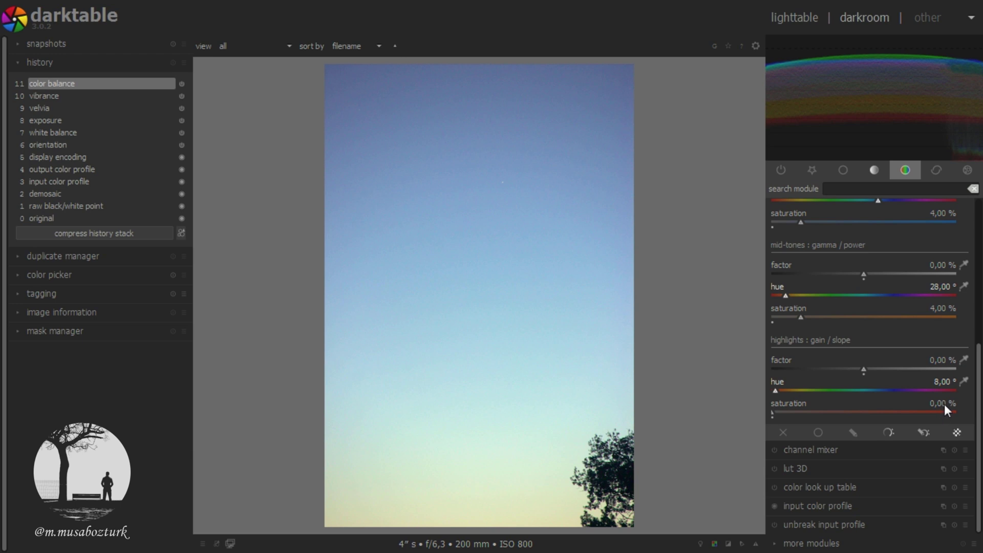
right_click(942, 402)
text(8)
key(Return)
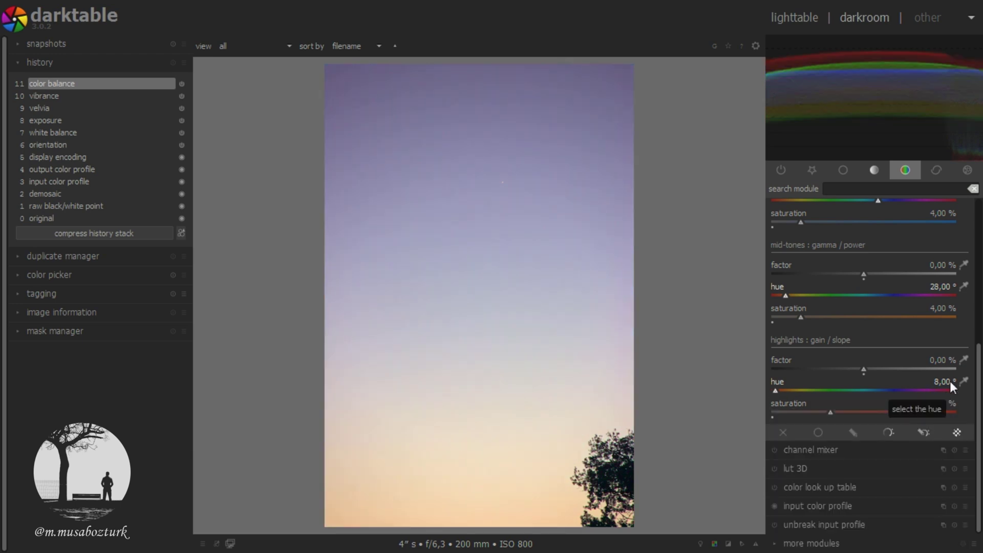
Raise the shadows saturation from 4% to 10%.
scroll(942, 384, up, 5)
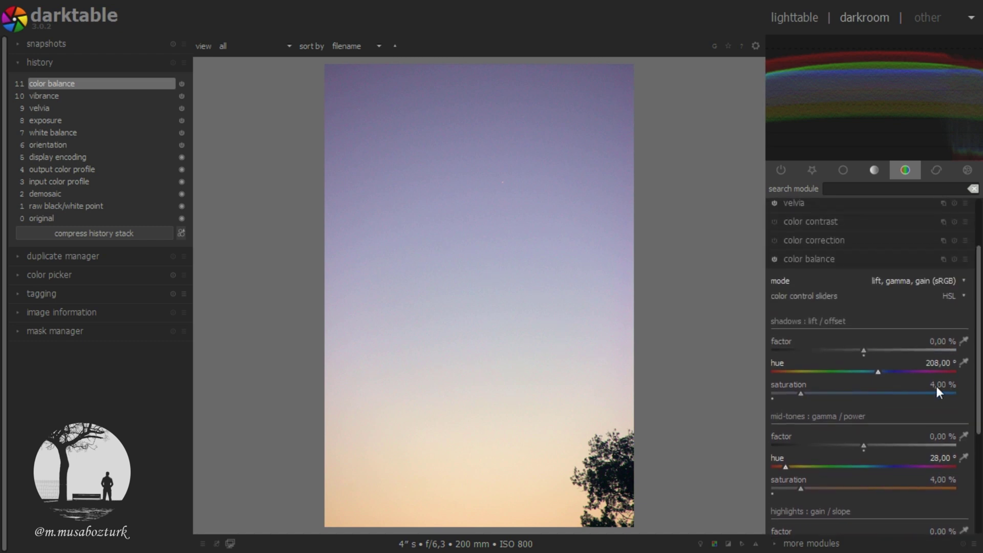
scroll(912, 394, up, 3)
scroll(912, 394, up, 3)
scroll(912, 394, up, 1)
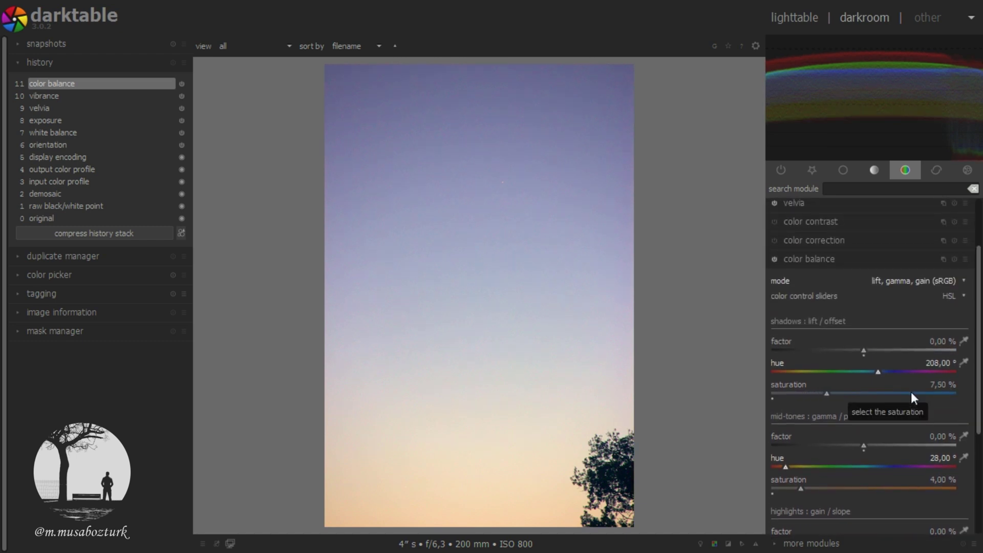
scroll(911, 392, up, 2)
scroll(911, 391, up, 1)
scroll(911, 392, up, 2)
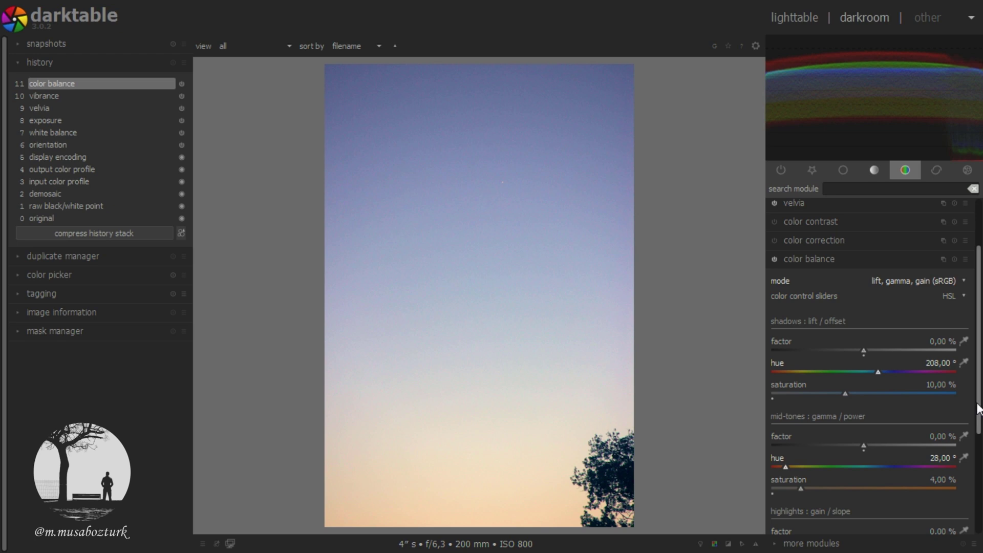
scroll(774, 299, up, 1)
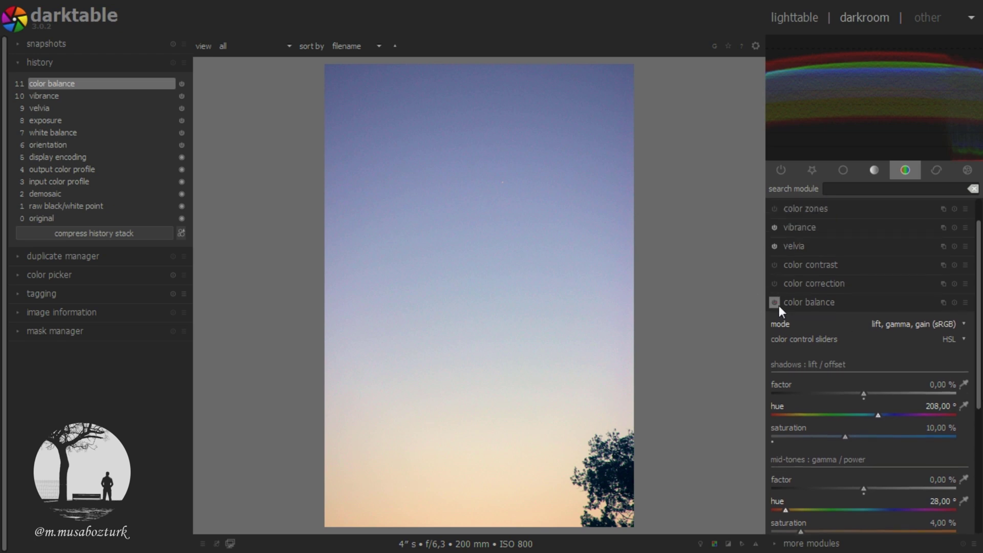
Compare the grade with color balance off and on, and lower shadows hue to 182°.
click(778, 306)
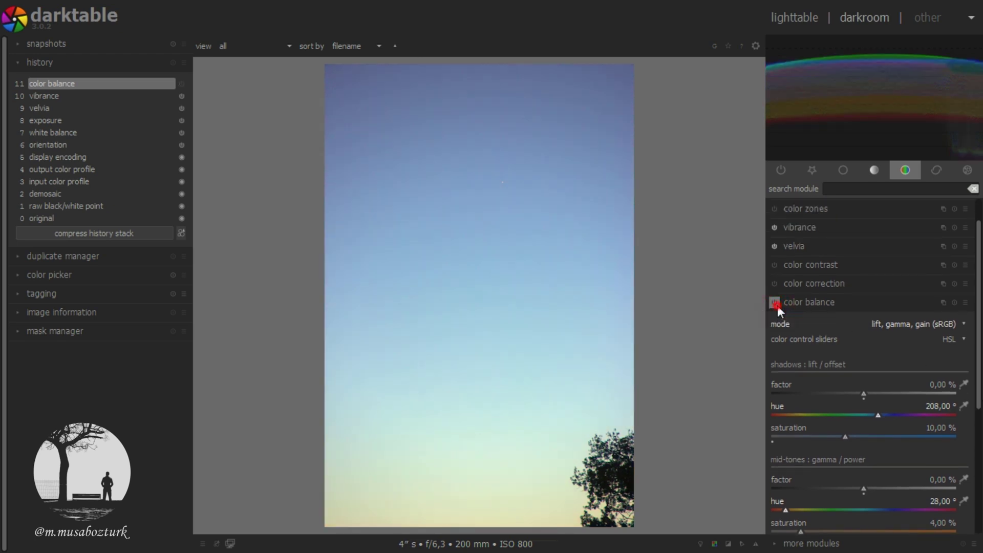
click(777, 305)
click(777, 305)
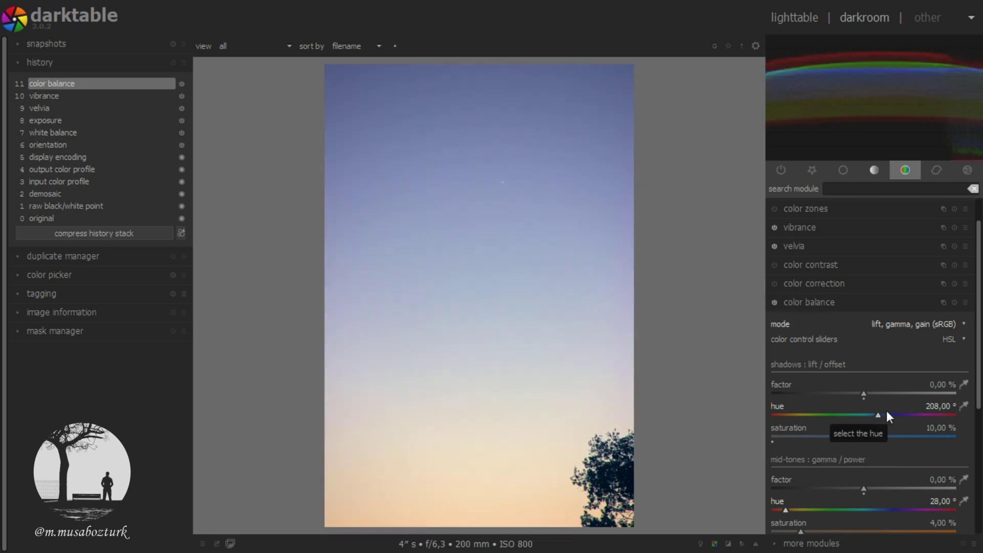
scroll(886, 415, down, 1)
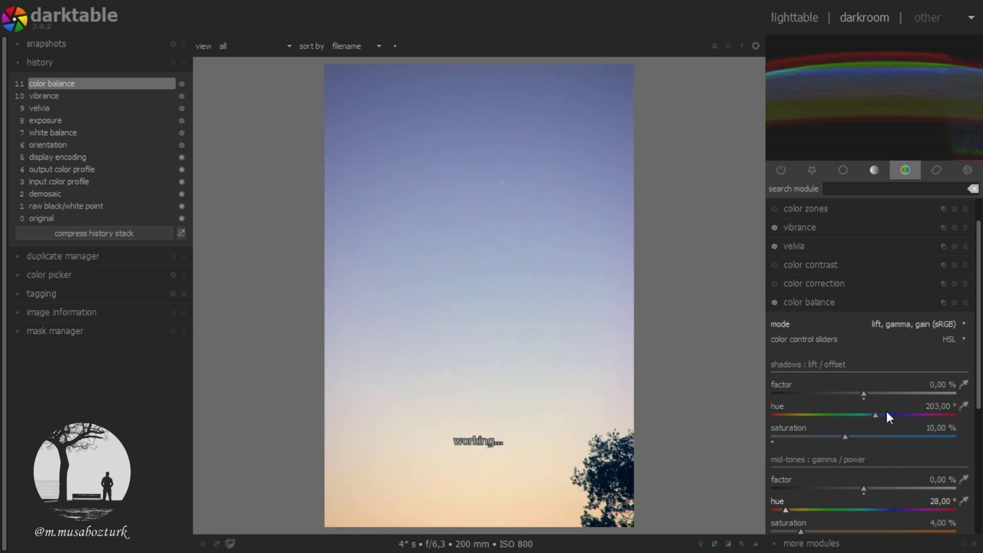
scroll(887, 413, down, 9)
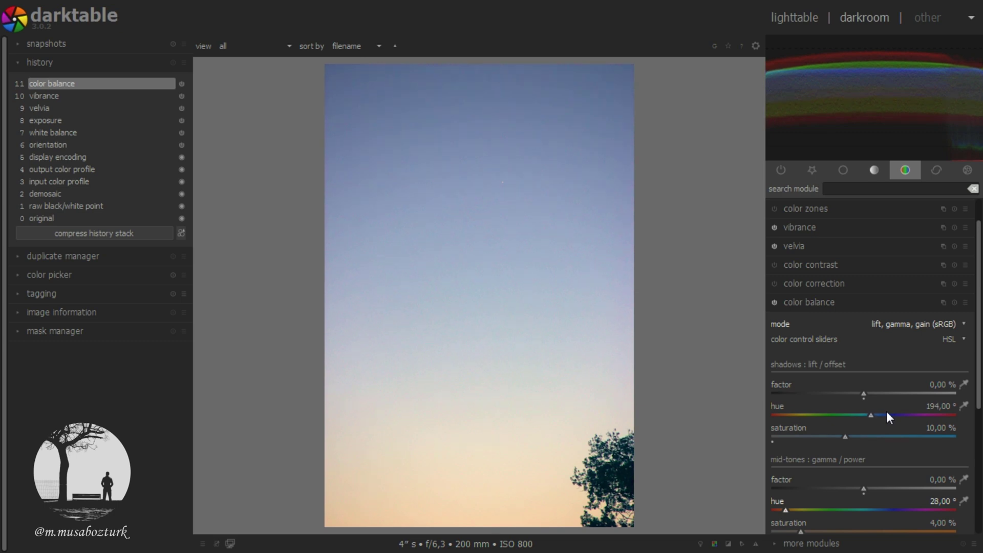
scroll(887, 416, down, 2)
scroll(887, 413, down, 4)
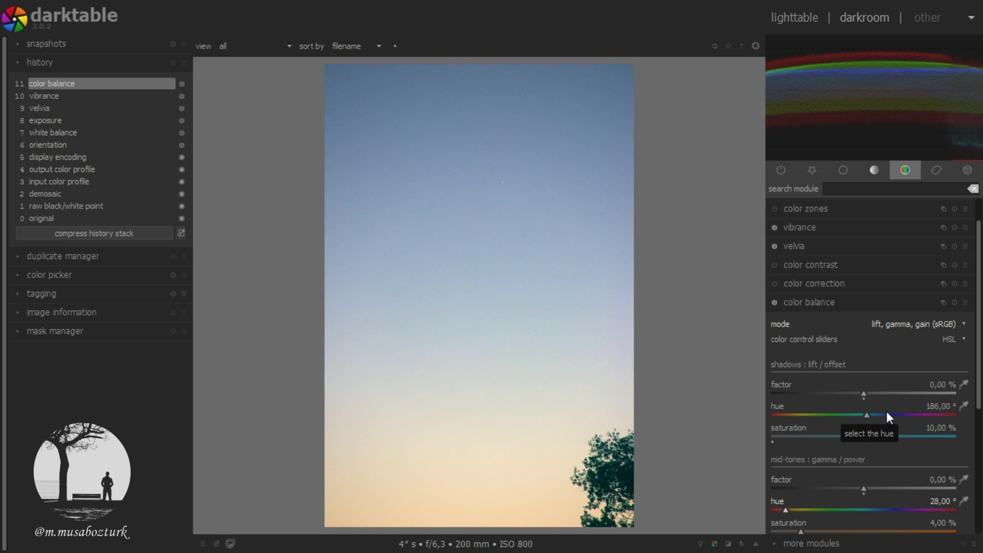
scroll(887, 413, down, 2)
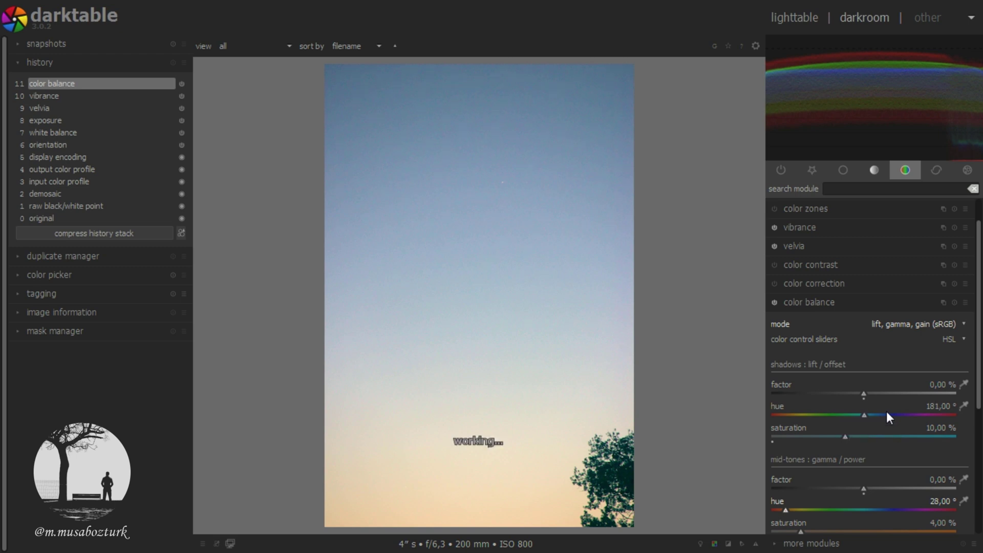
scroll(887, 416, up, 1)
click(776, 302)
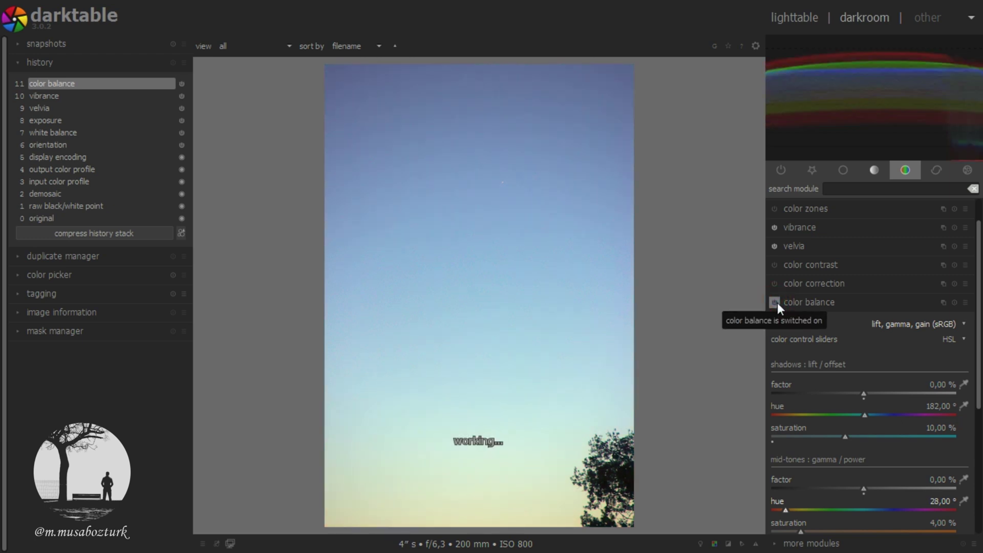
Collapse color balance, compress the history stack, and return to lighttable.
click(830, 303)
click(77, 234)
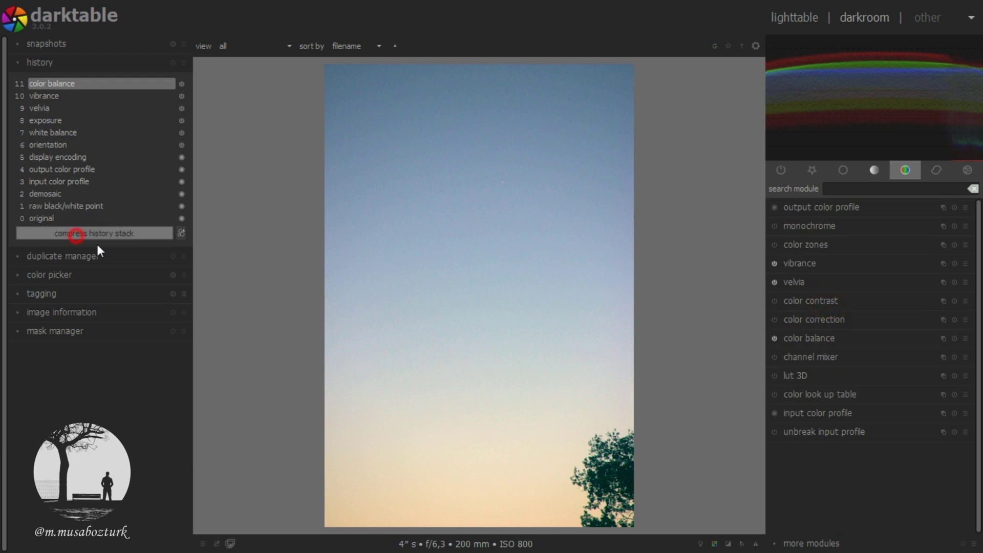
click(793, 13)
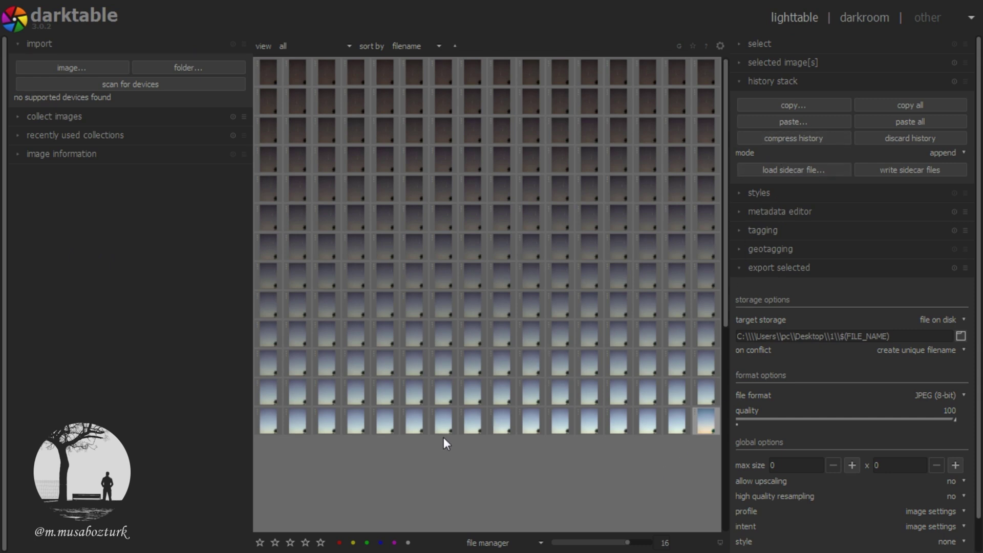
Copy only the color balance edit from the selected frame.
click(274, 77)
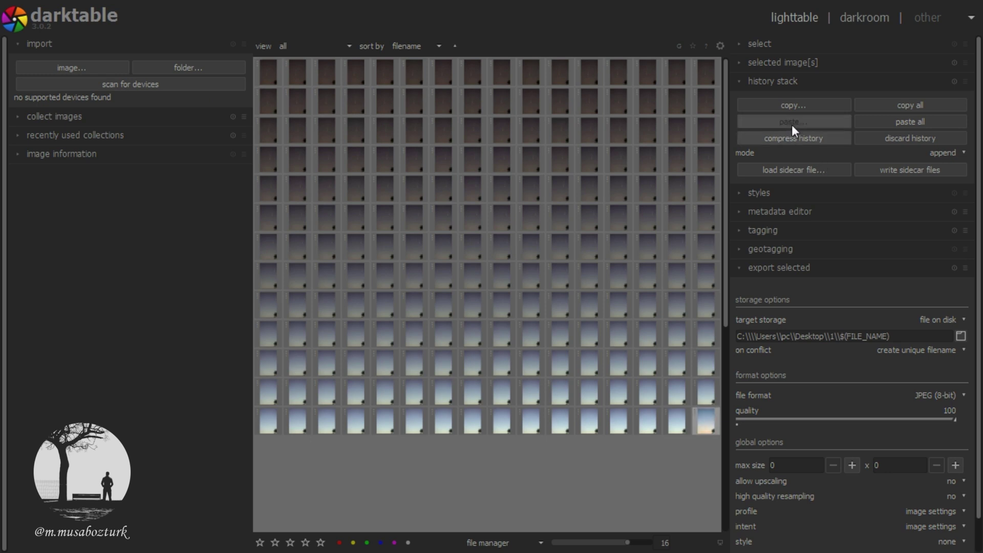
click(785, 105)
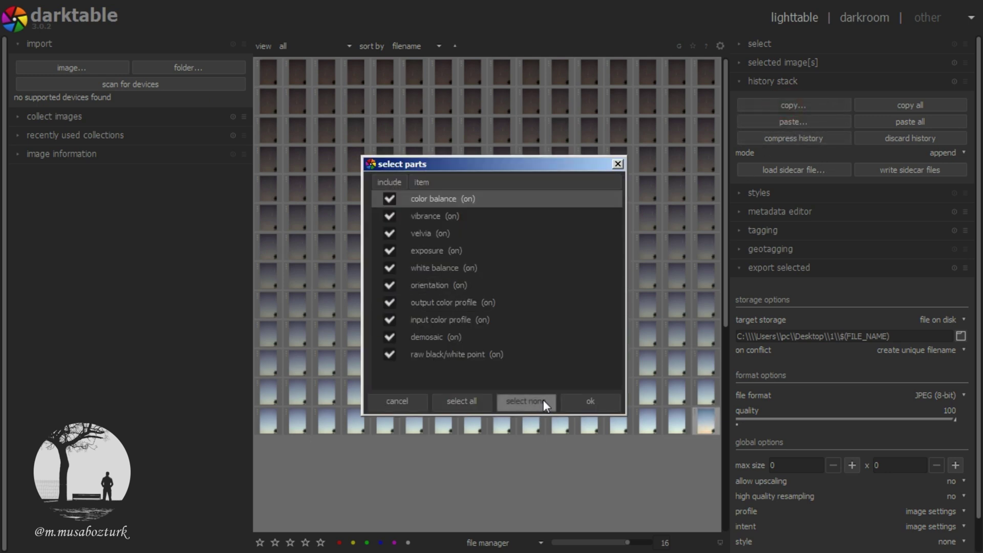
click(527, 401)
click(389, 199)
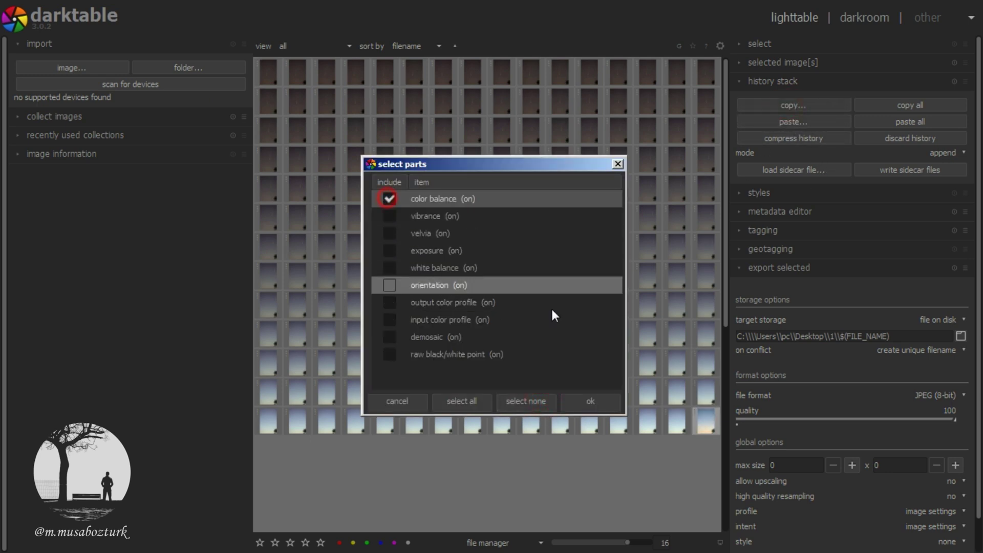
click(610, 400)
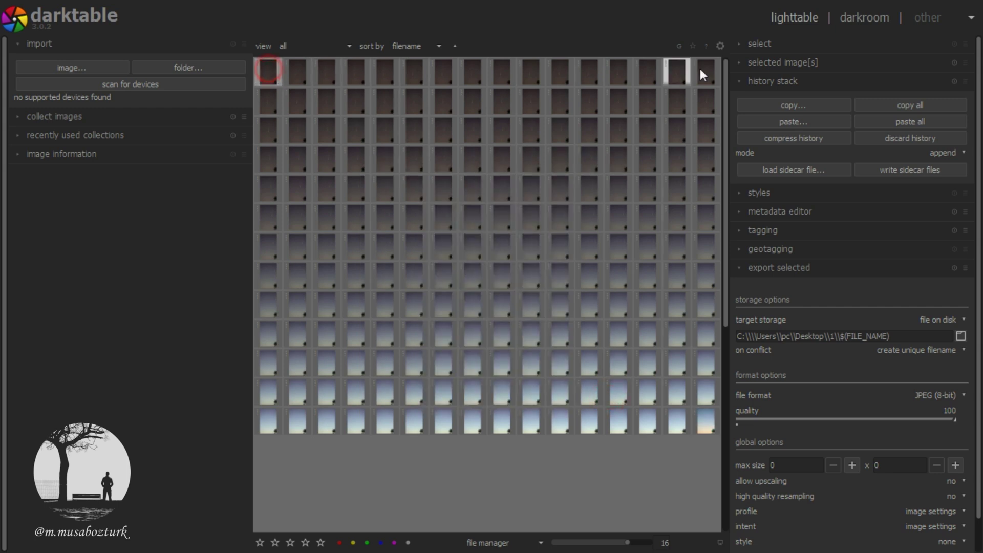
Paste the color balance edit onto the first frame, IMG_9300, and keep it selected.
click(803, 121)
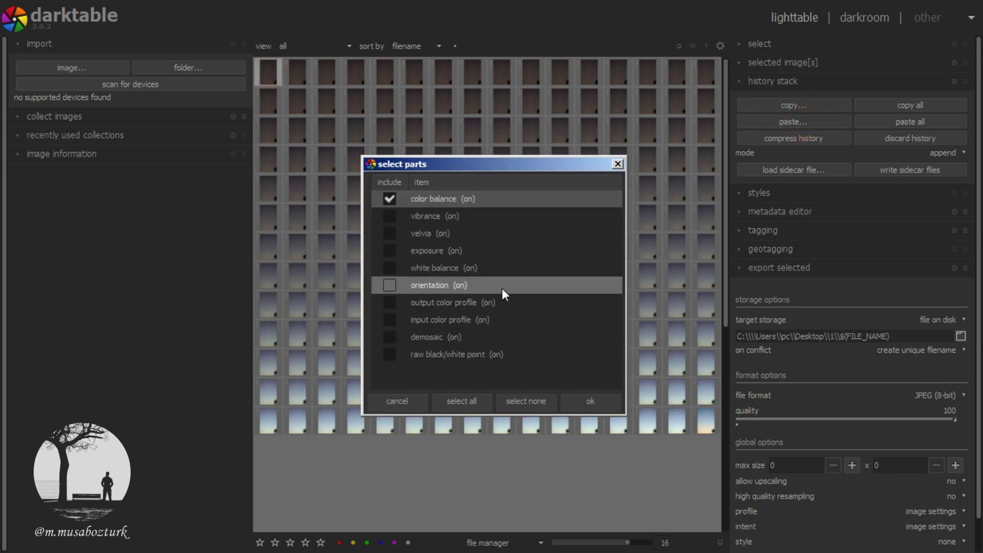
click(596, 404)
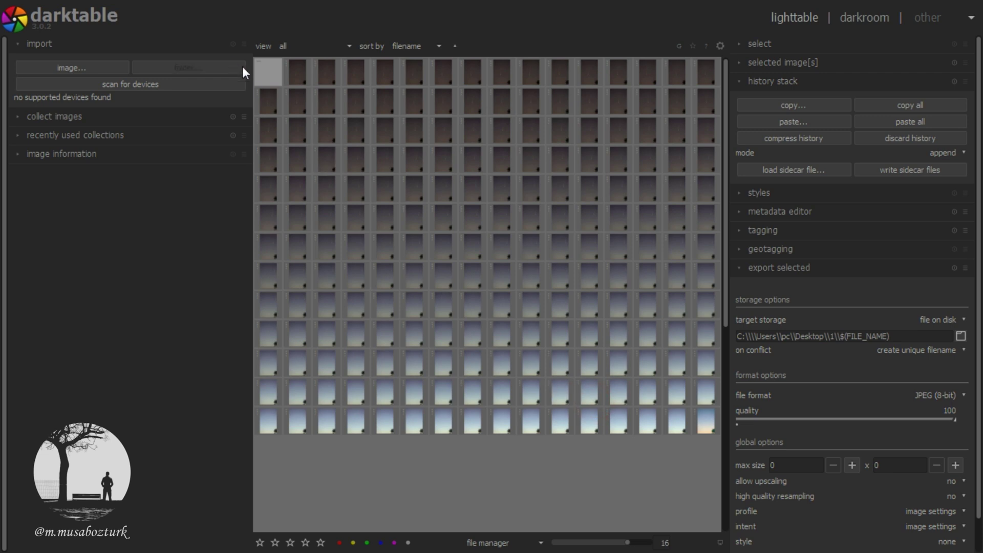
click(268, 74)
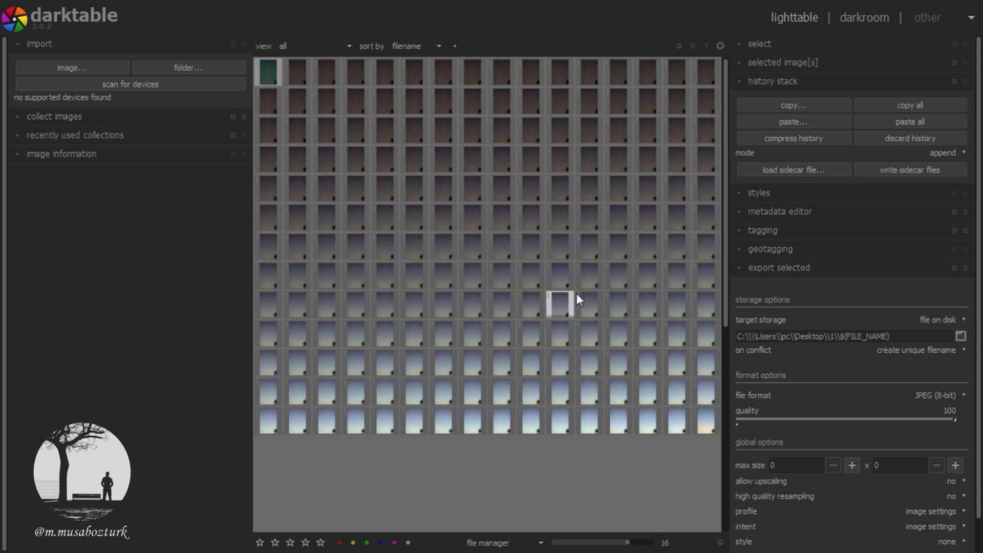
click(269, 77)
Open the first frame and raise its color balance shadows hue from 182° to 200°.
double_click(268, 76)
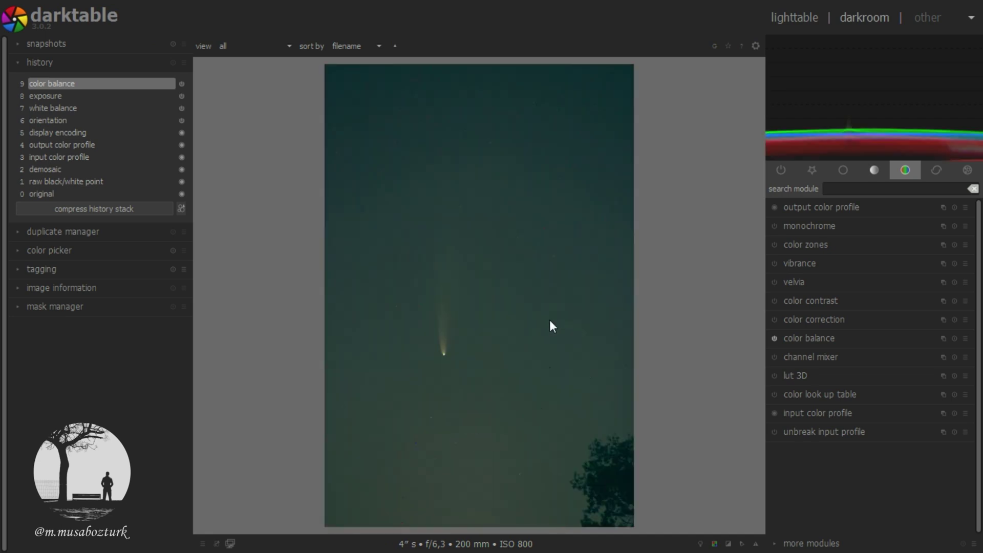
click(820, 339)
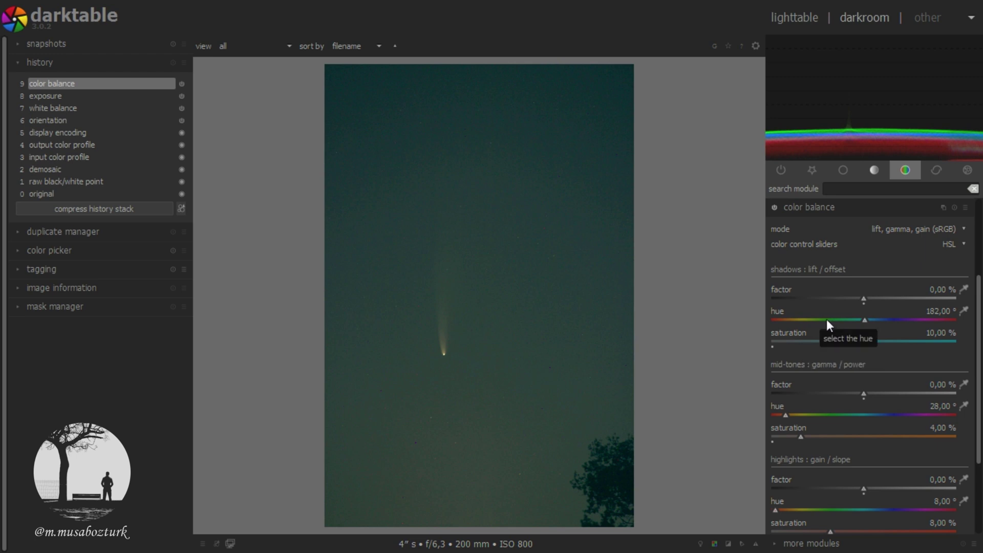
scroll(828, 322, up, 5)
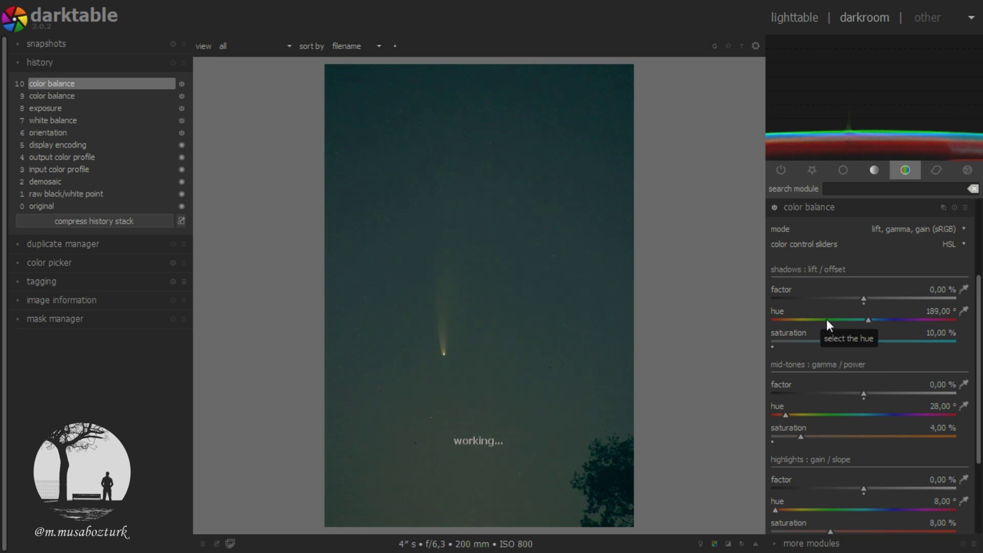
scroll(826, 319, up, 7)
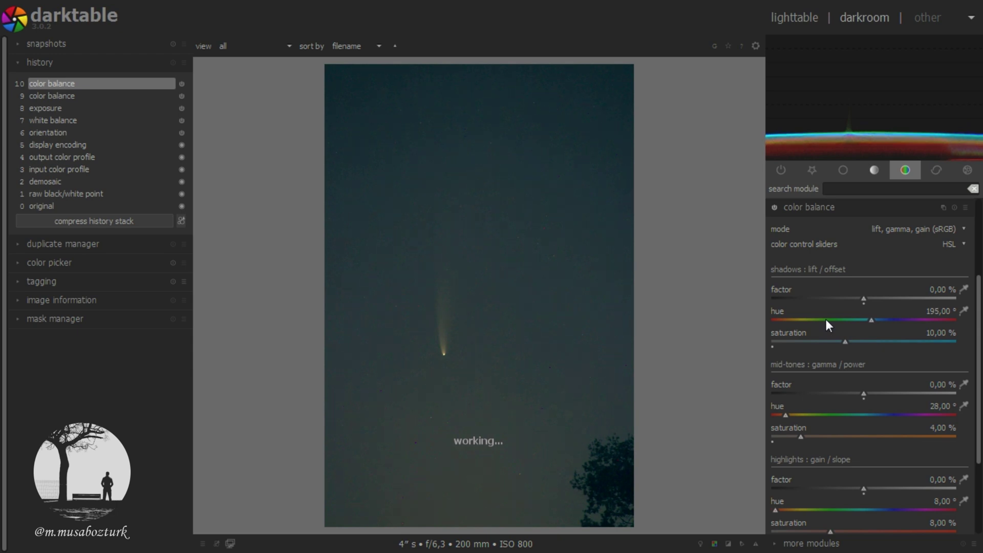
scroll(826, 318, up, 5)
scroll(827, 321, up, 2)
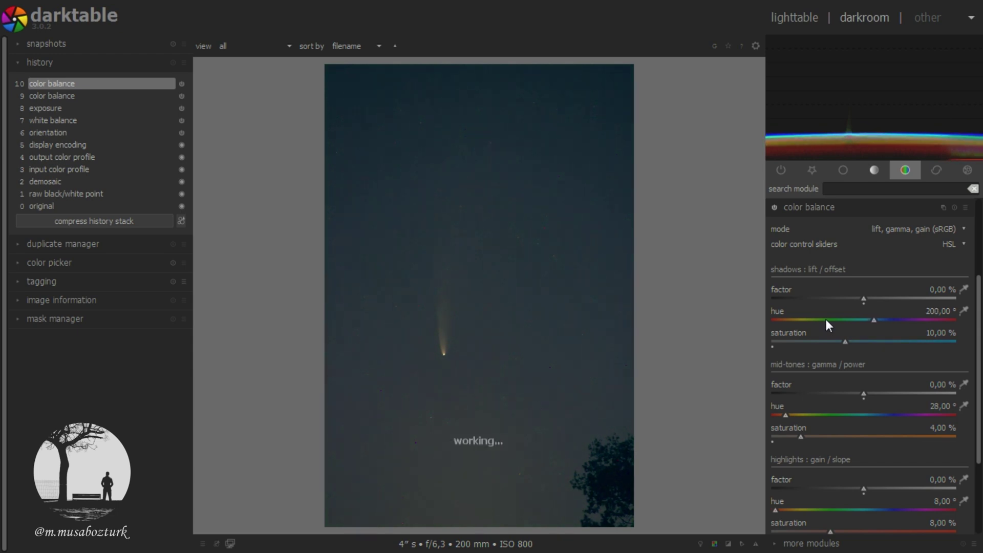
scroll(827, 324, up, 1)
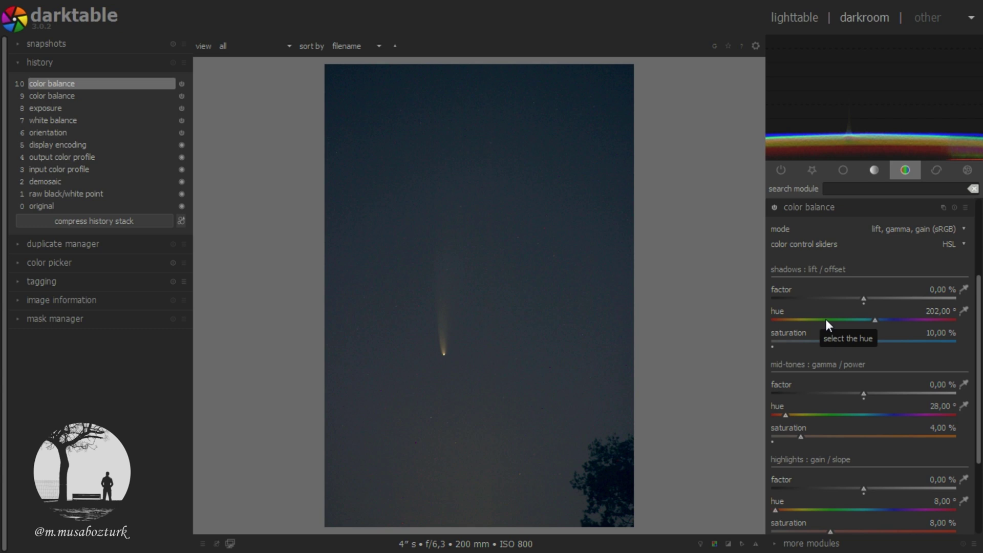
scroll(825, 319, down, 2)
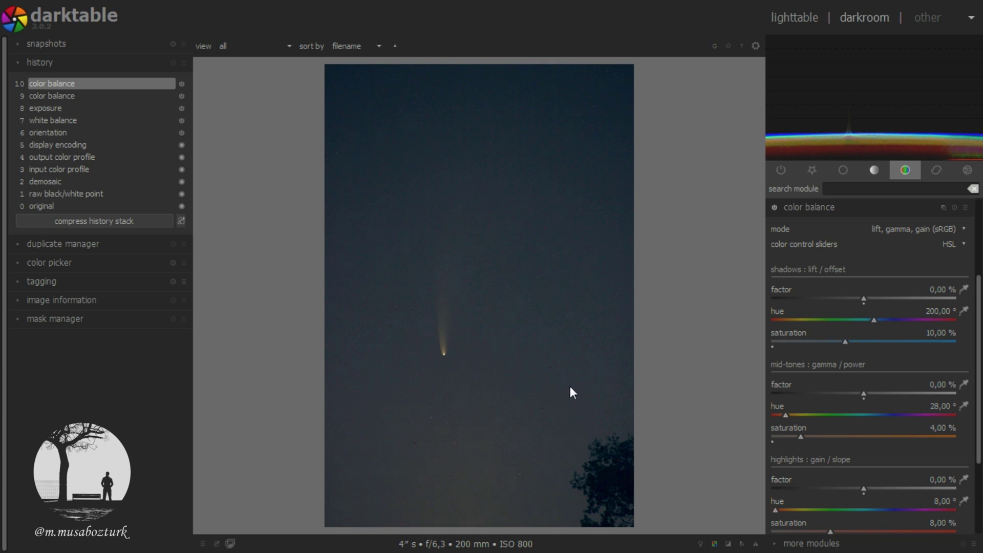
Compress the frame's edit history and return to the thumbnail grid.
click(823, 208)
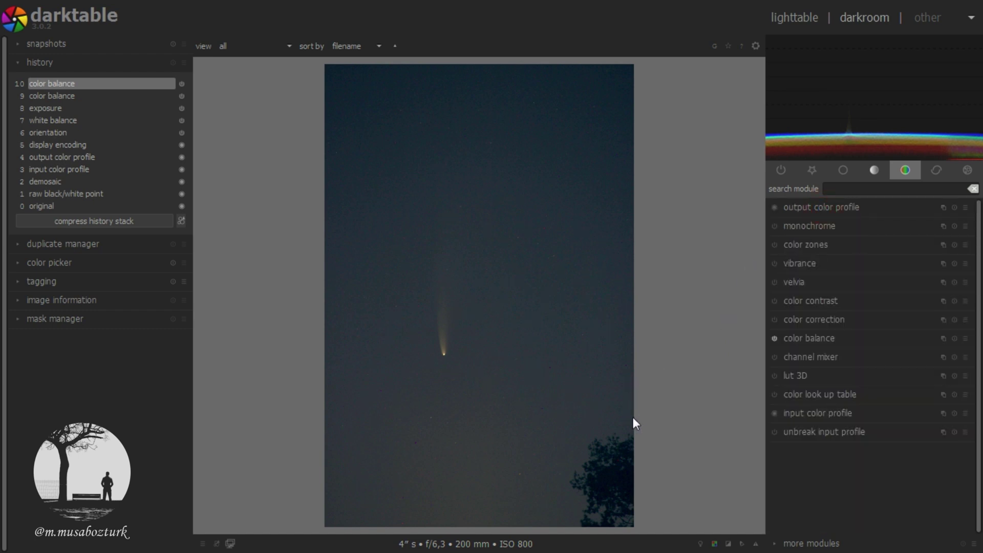
click(89, 221)
mouse_move(874, 96)
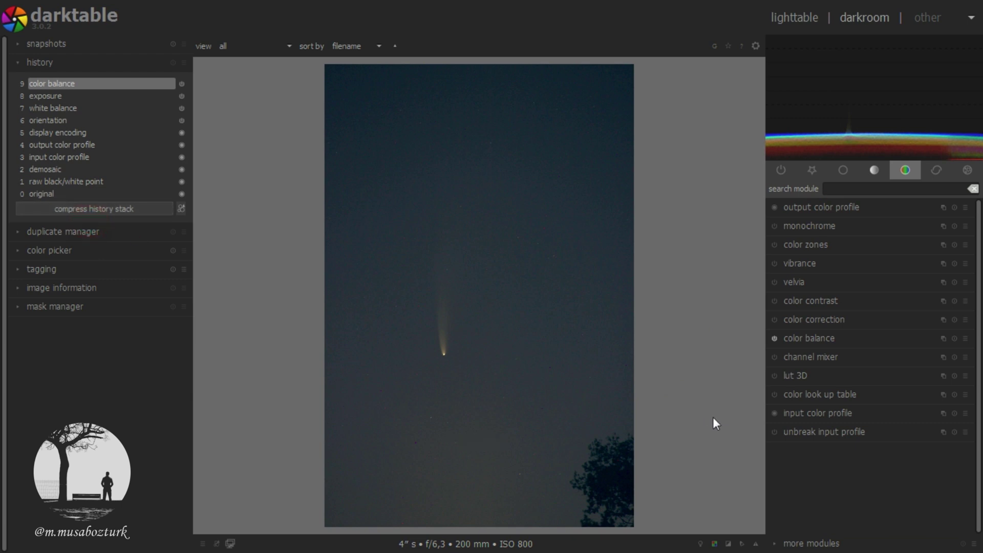
click(799, 19)
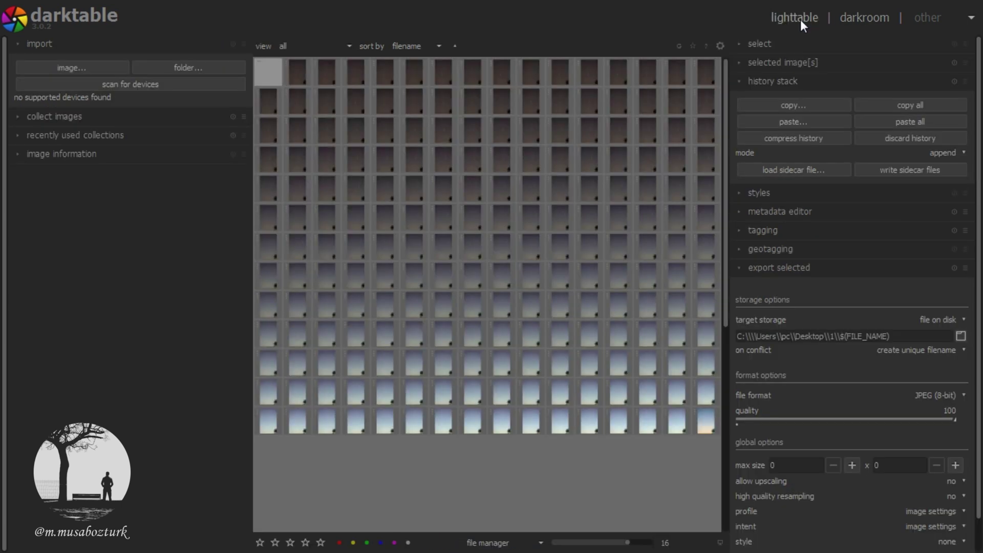
Copy only the color balance edit from the first frame.
click(797, 107)
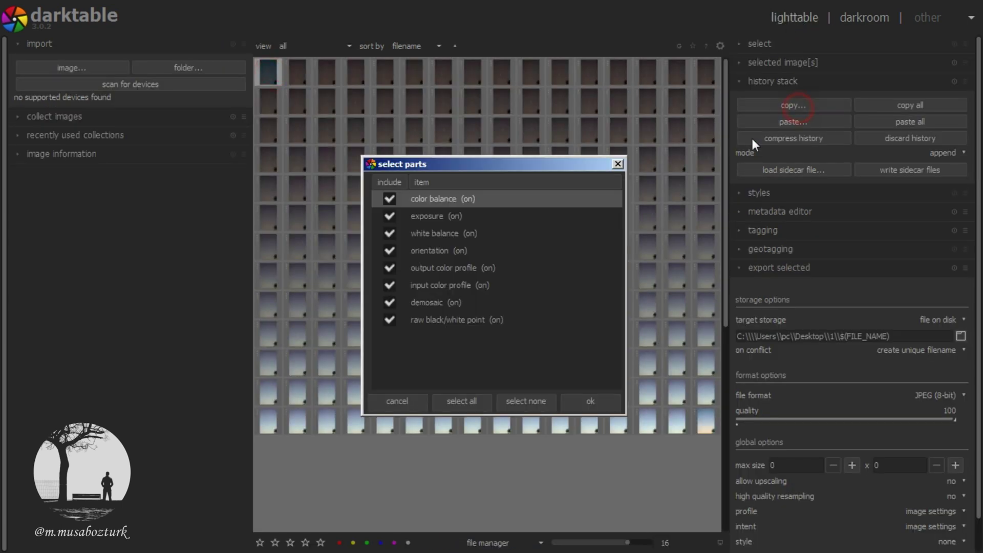
click(530, 399)
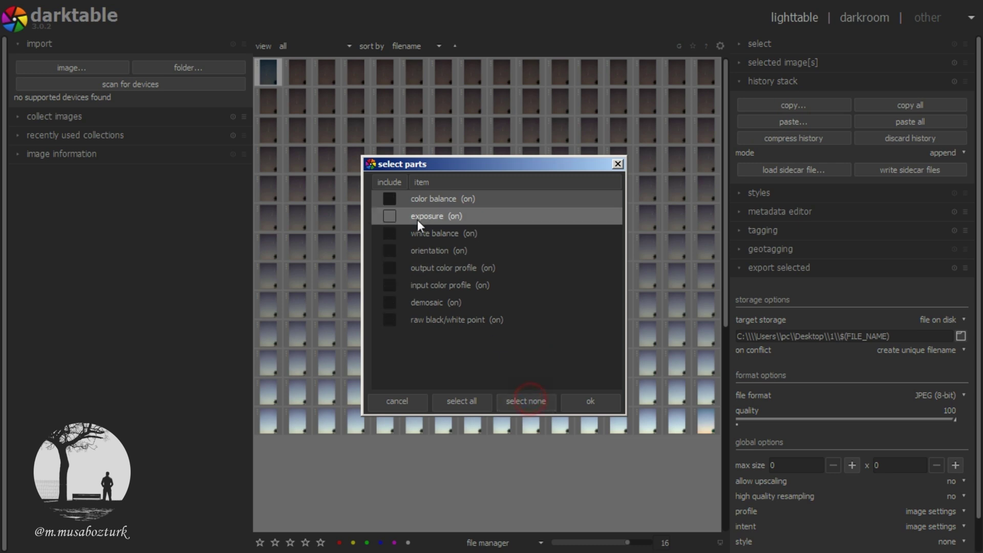
click(389, 200)
click(591, 403)
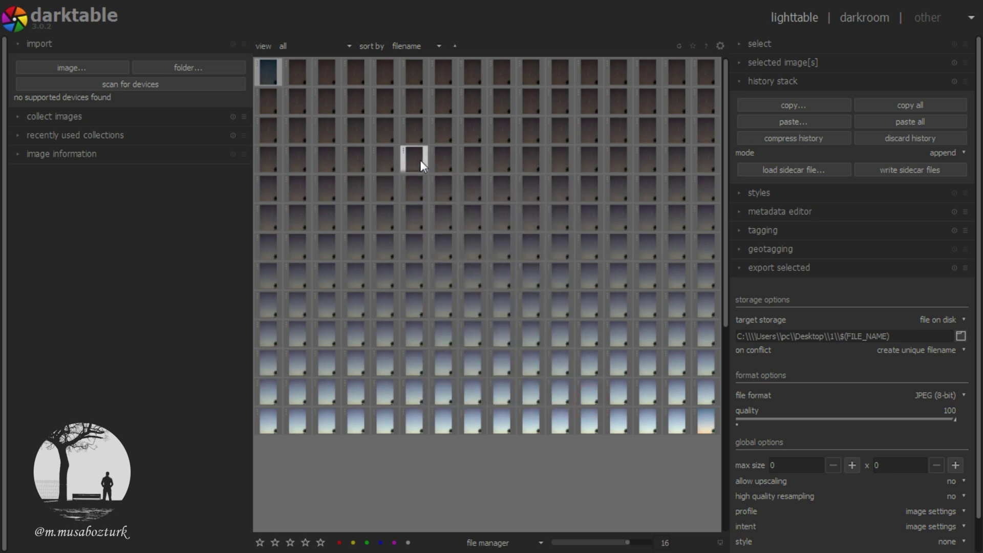
Paste the color balance onto all frames, deselect them, and reopen the first frame.
key(ctrl+a)
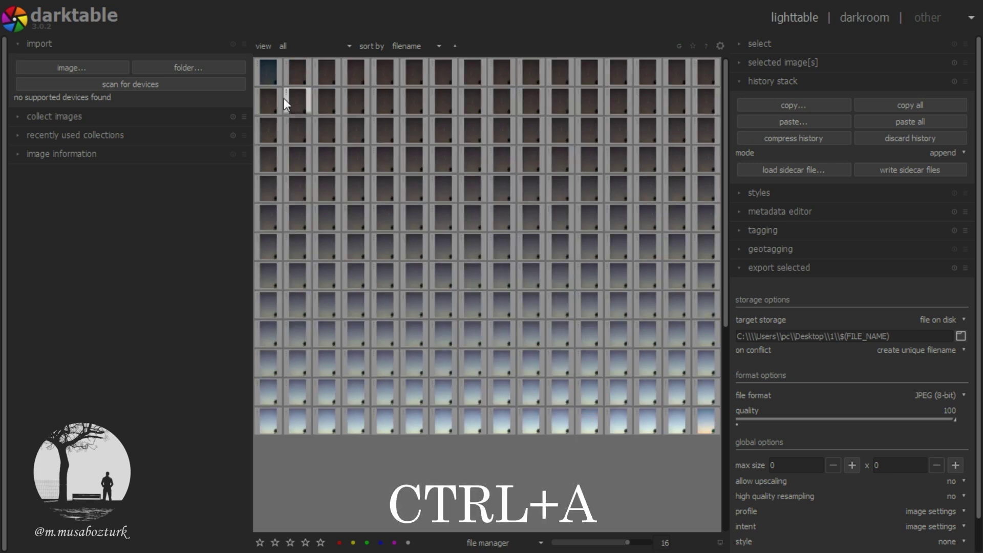
click(778, 123)
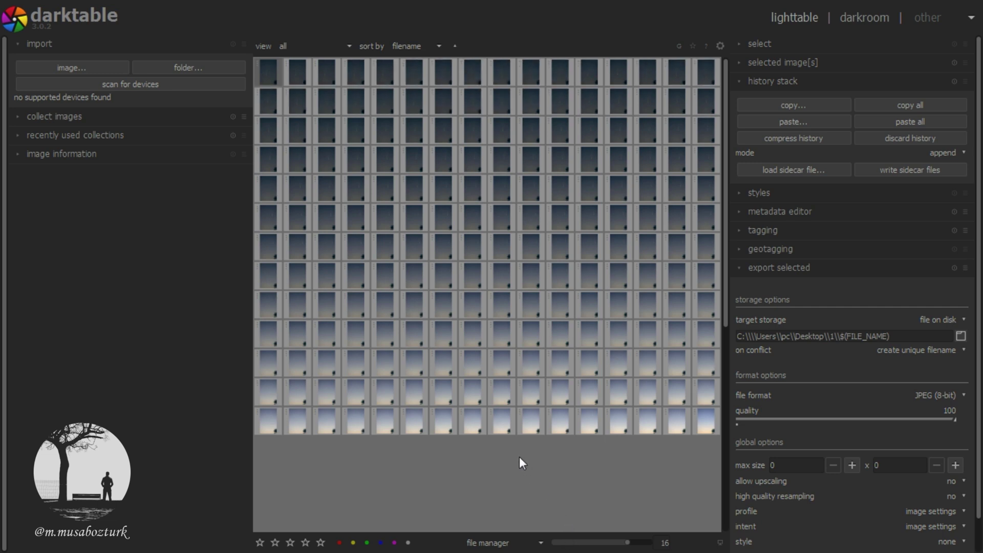
click(495, 467)
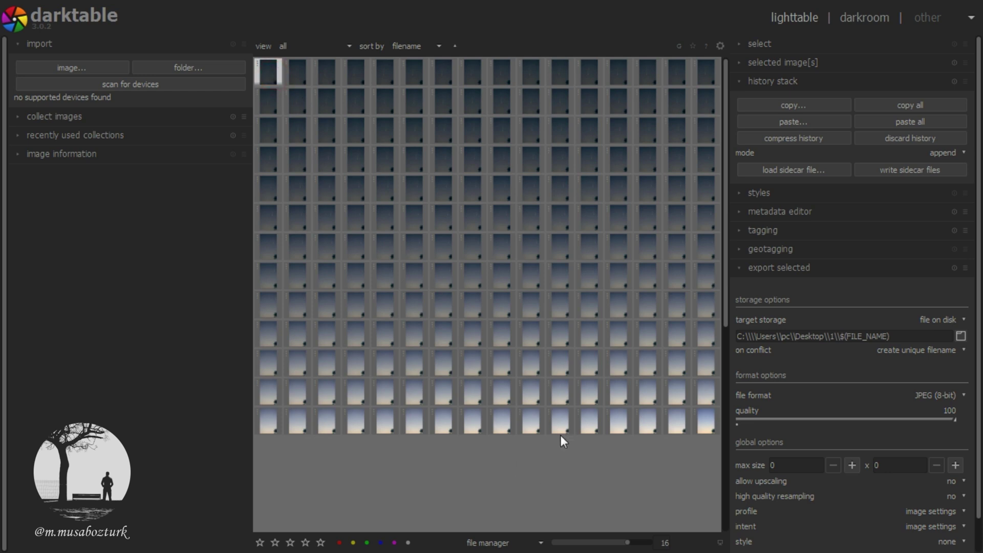
key(d)
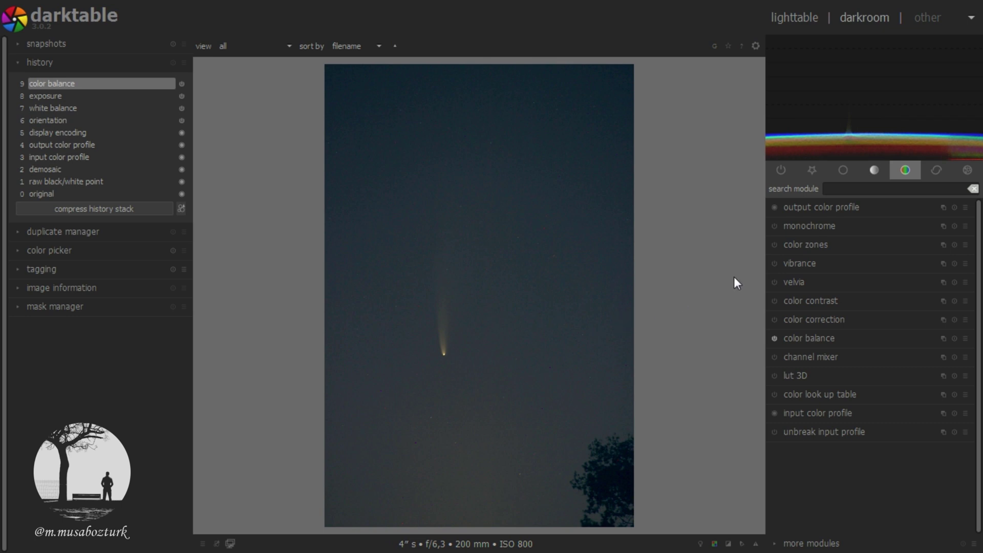
Set a 10:8 crop on the comet frame, moving it down and shrinking from the top-left.
click(846, 172)
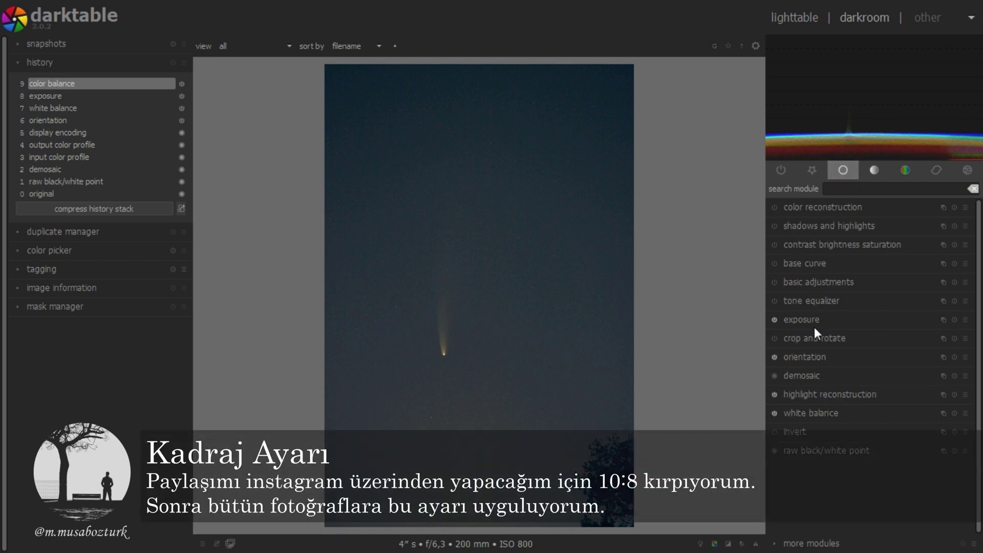
click(819, 339)
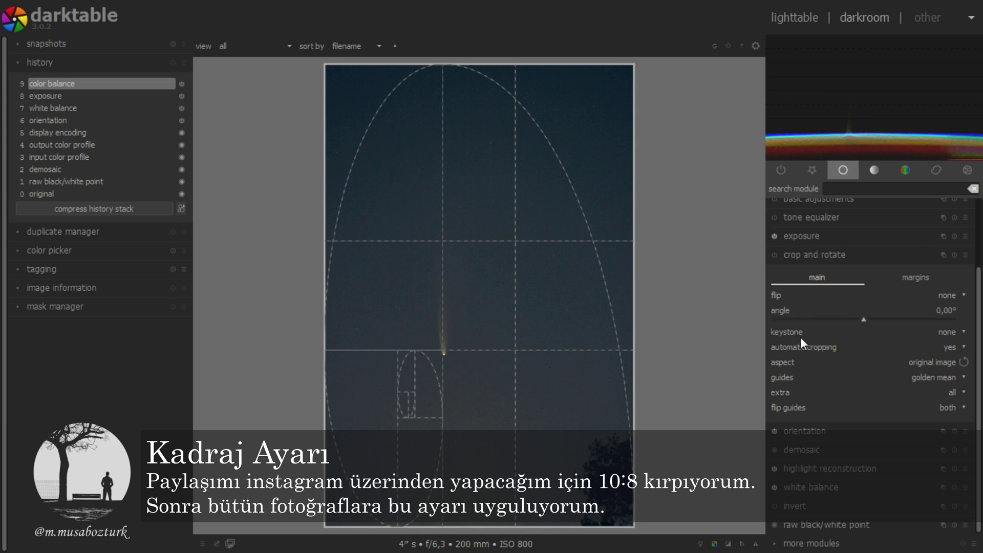
click(941, 362)
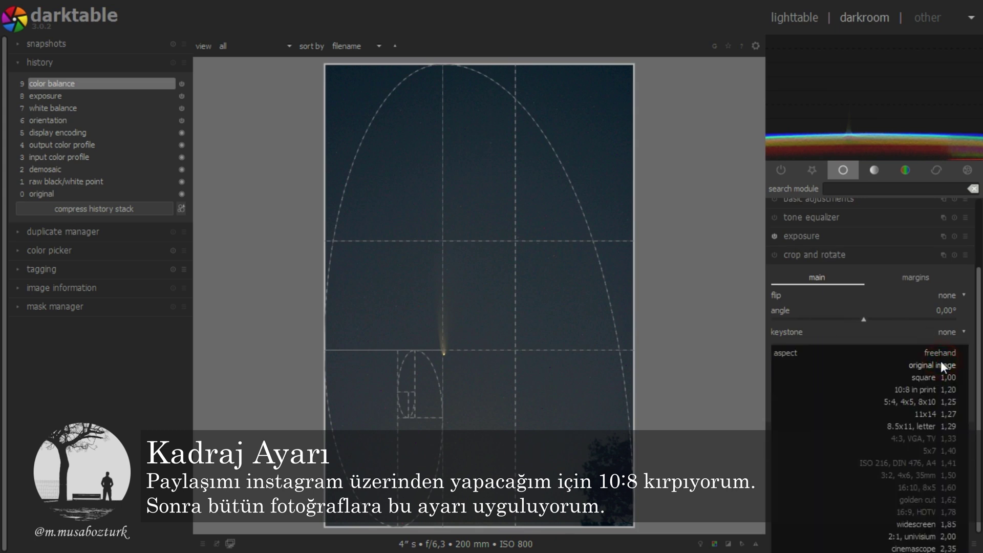
click(922, 389)
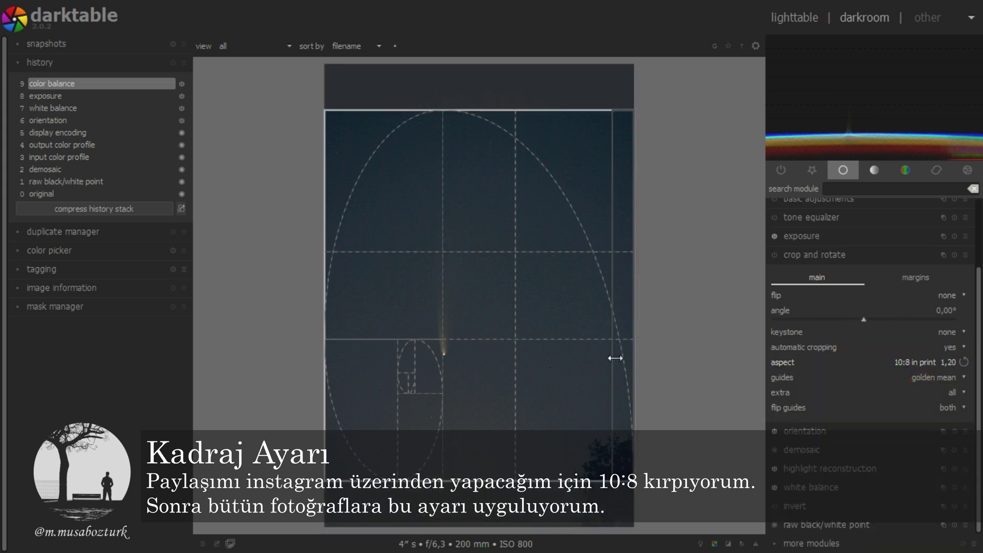
drag(541, 306, 549, 324)
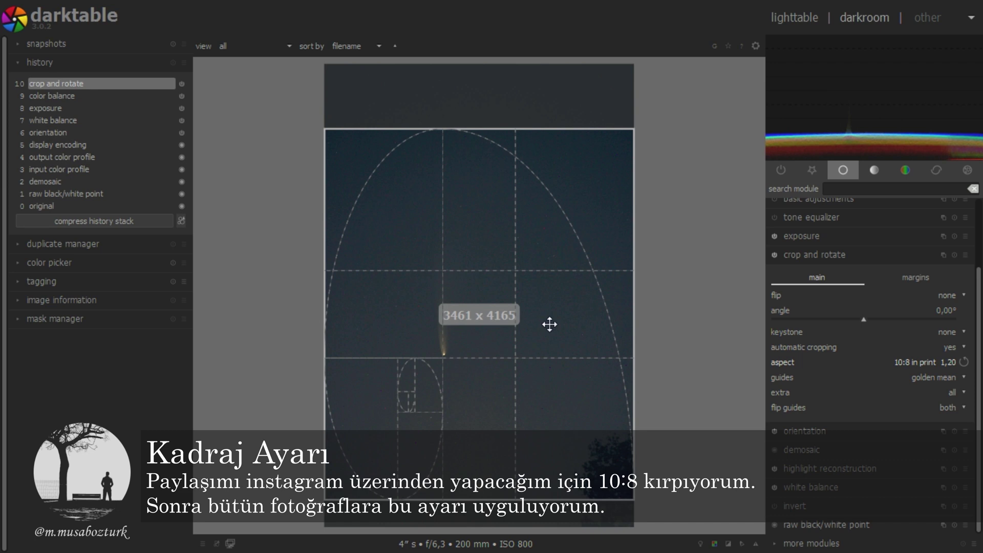
drag(550, 324, 550, 324)
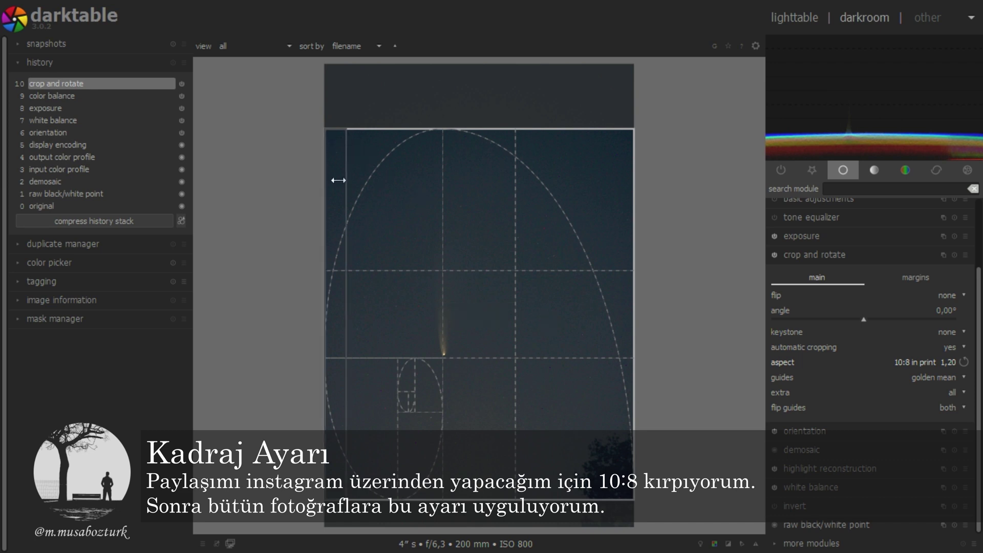
drag(336, 140, 378, 149)
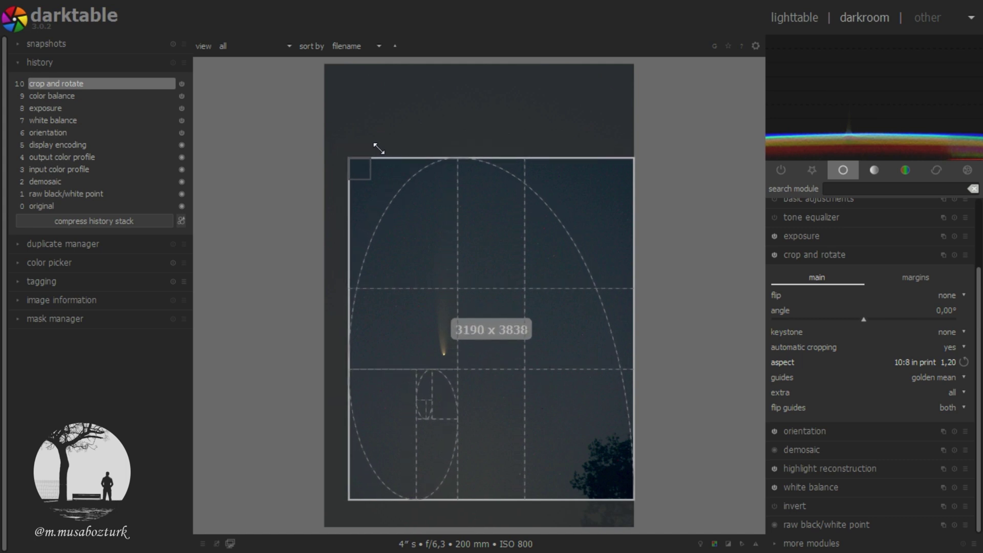
drag(378, 149, 384, 147)
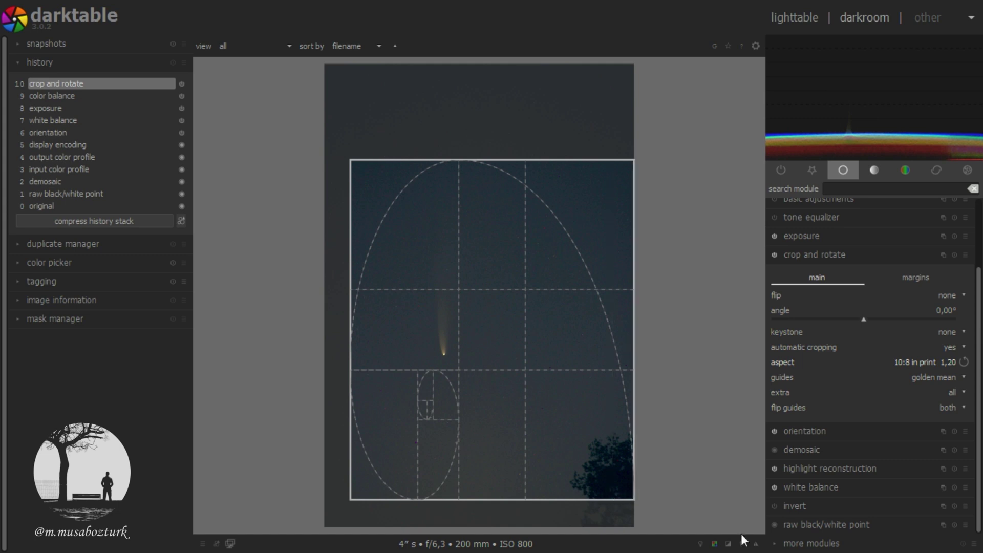
Commit the crop, compress the history stack, and return to the frame grid.
click(819, 255)
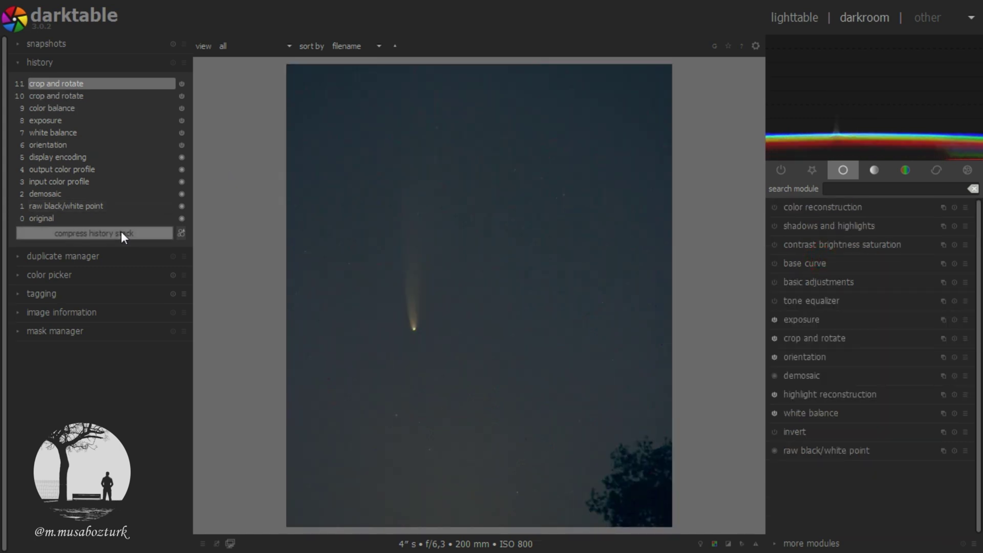
click(121, 233)
click(121, 228)
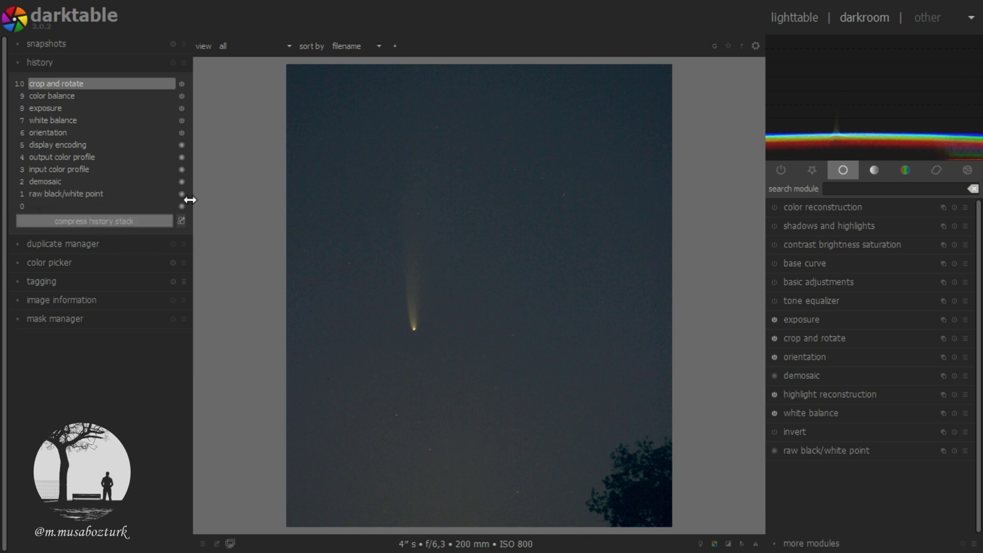
click(786, 16)
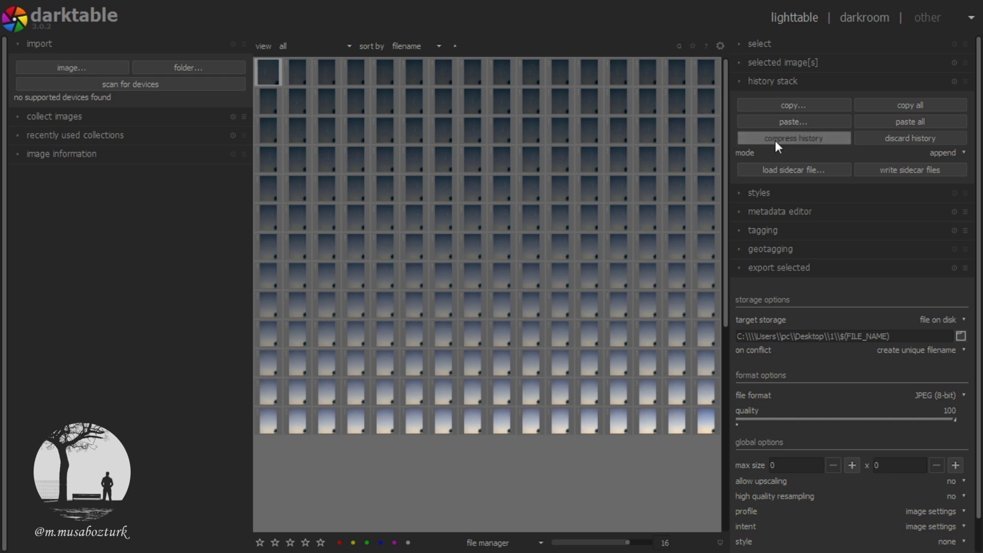
Copy only the crop and rotate edit from the first frame.
click(805, 104)
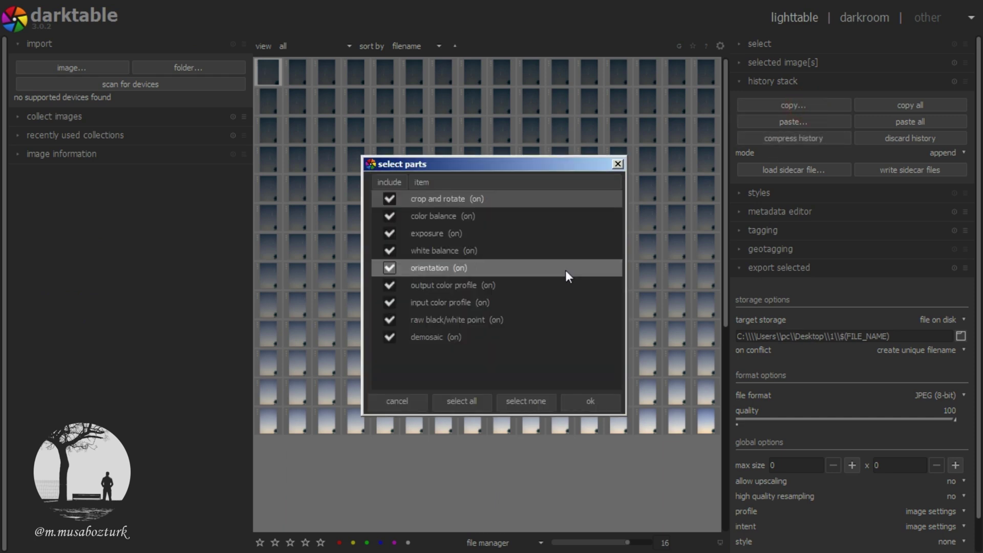
click(516, 399)
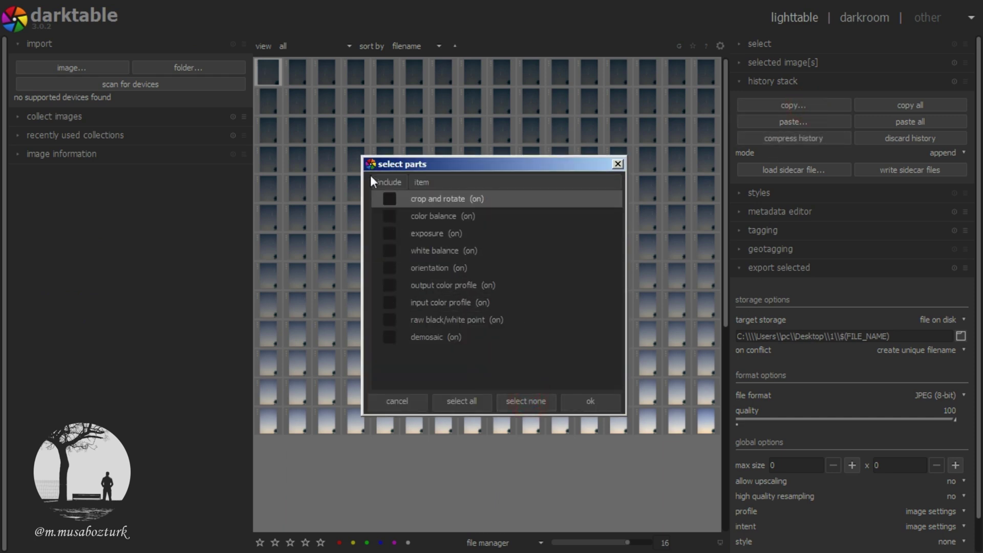
click(390, 199)
click(594, 402)
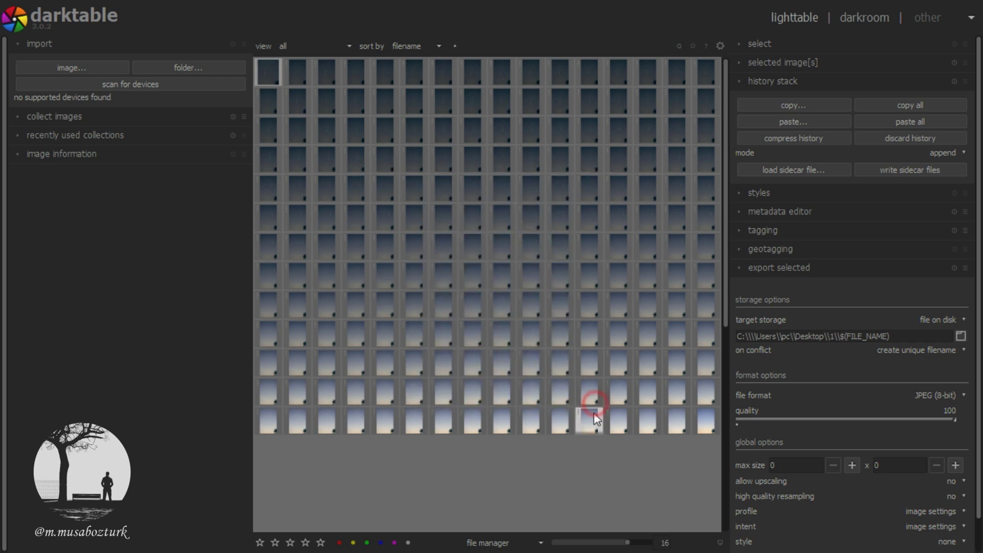
Paste the crop onto all frames in the sequence, then select only the first frame.
key(ctrl+a)
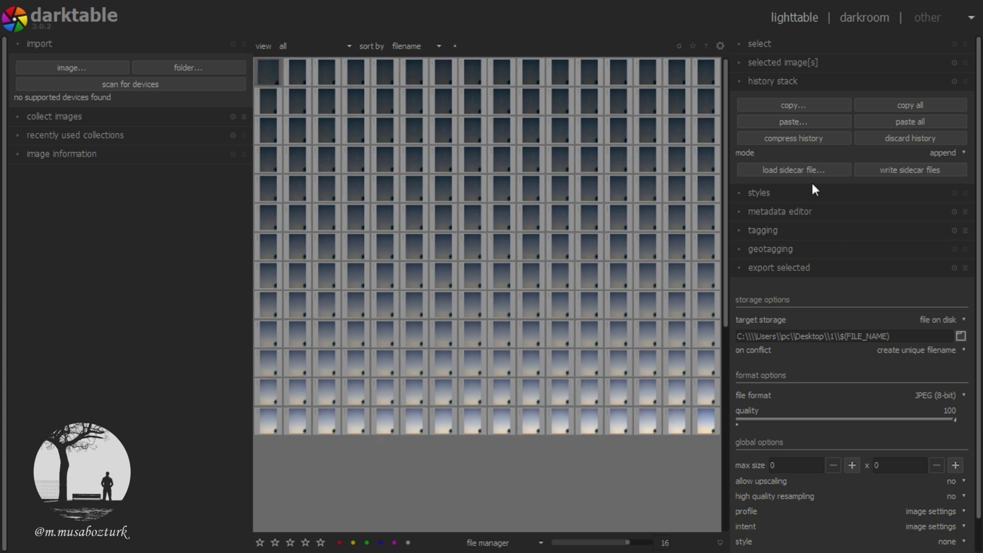
click(785, 124)
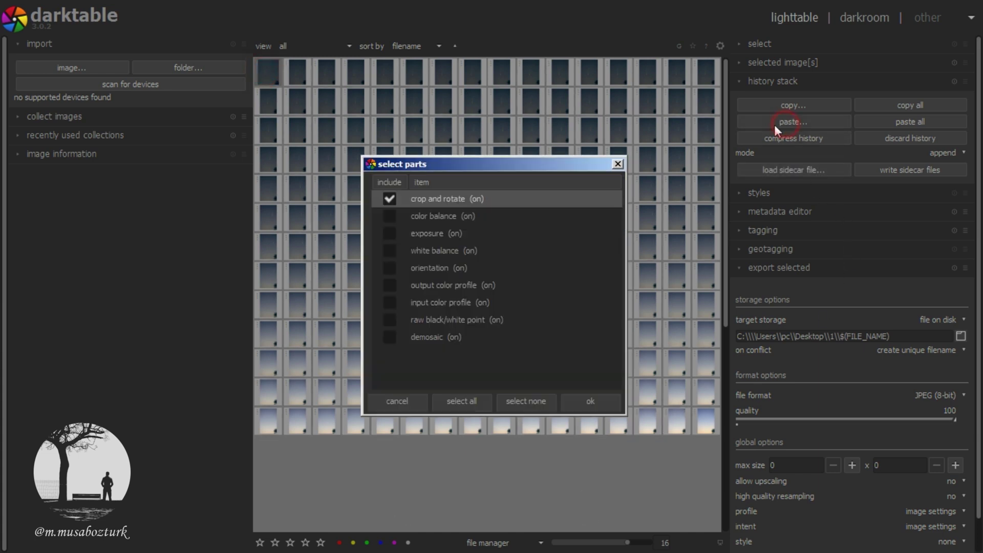
click(588, 405)
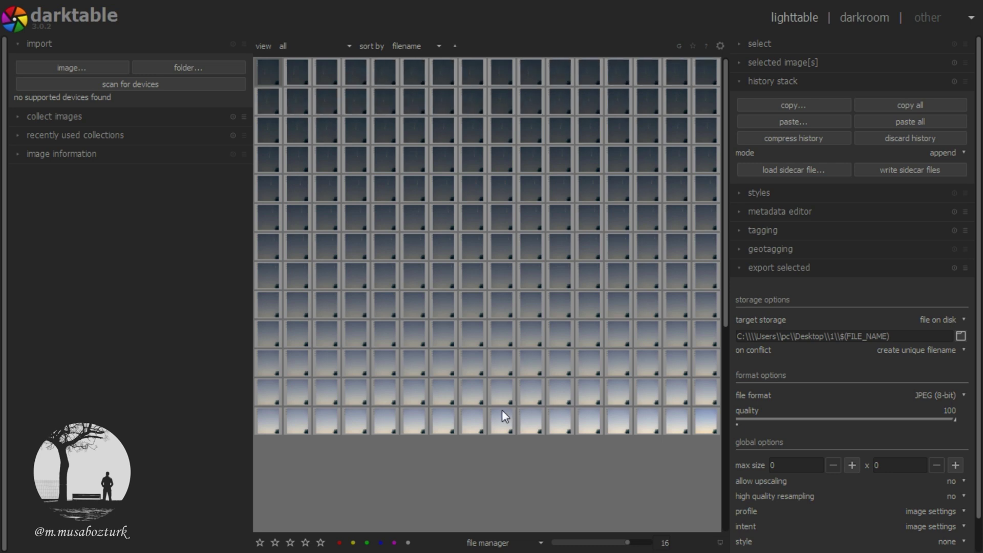
click(277, 72)
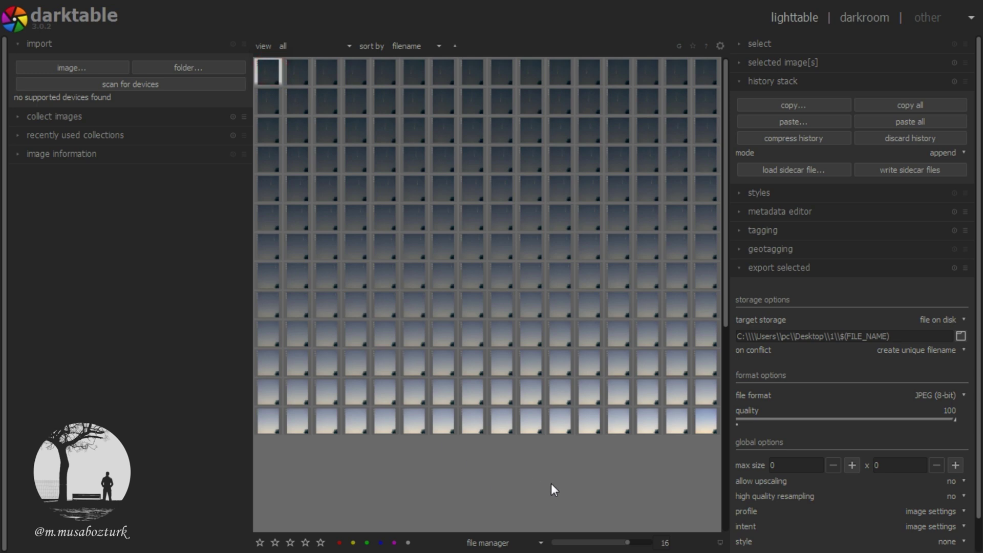
Open the first comet frame and enable profiled denoising.
key(d)
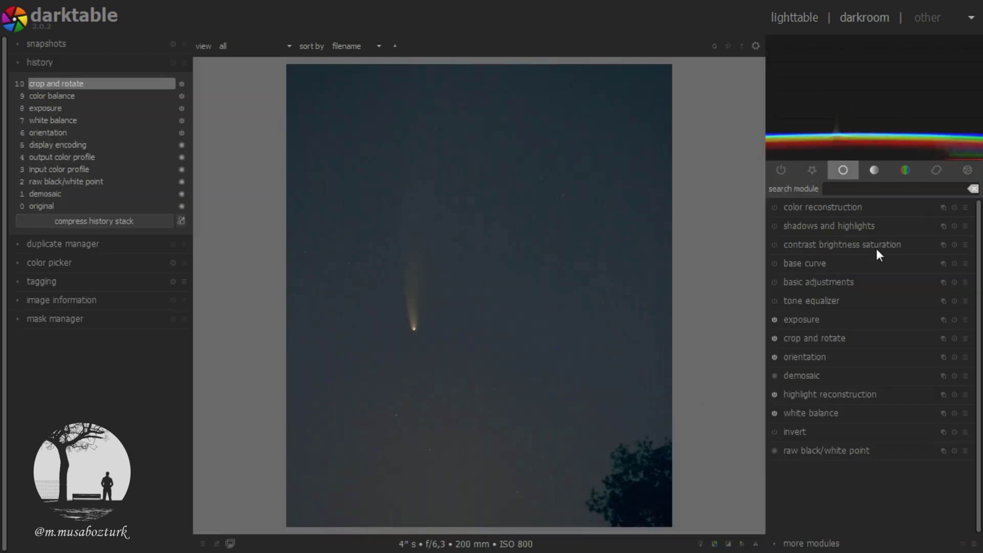
click(936, 170)
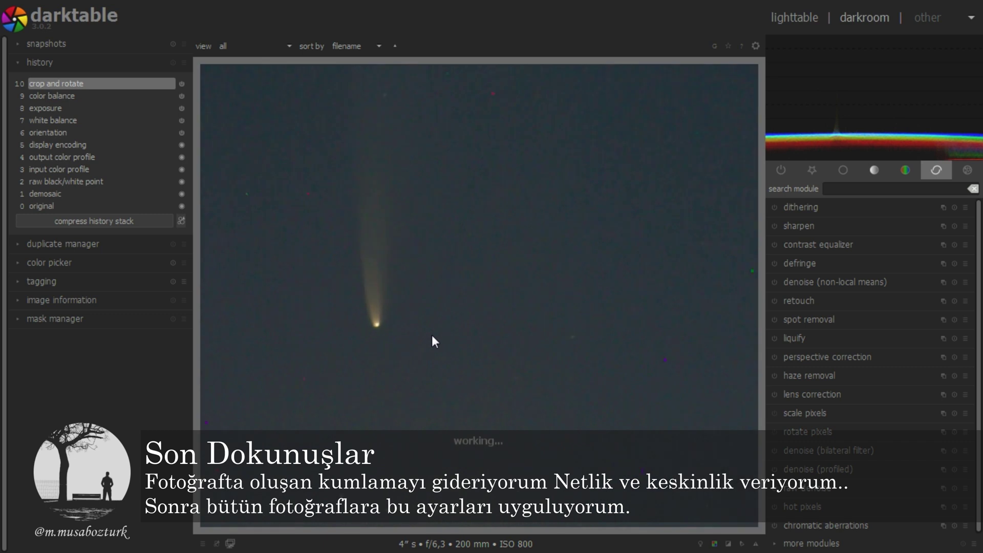
click(775, 469)
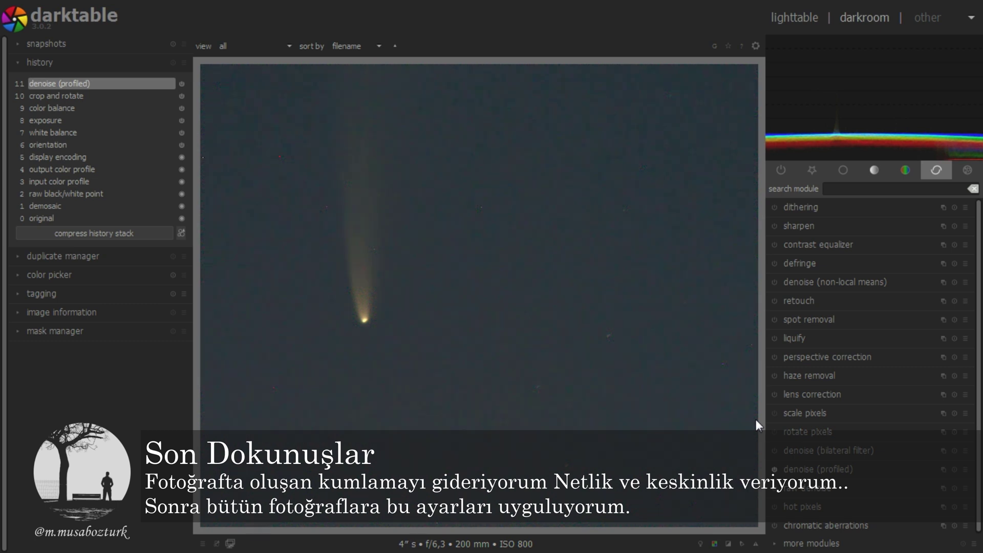
In the contrast equalizer, smooth fine chroma noise and raise fine luma detail contrast.
click(815, 245)
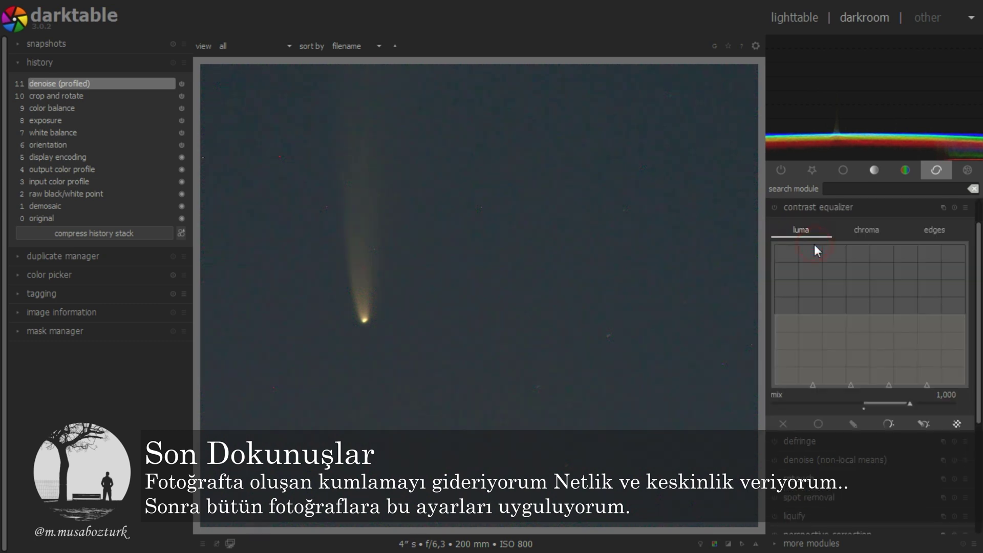
click(875, 232)
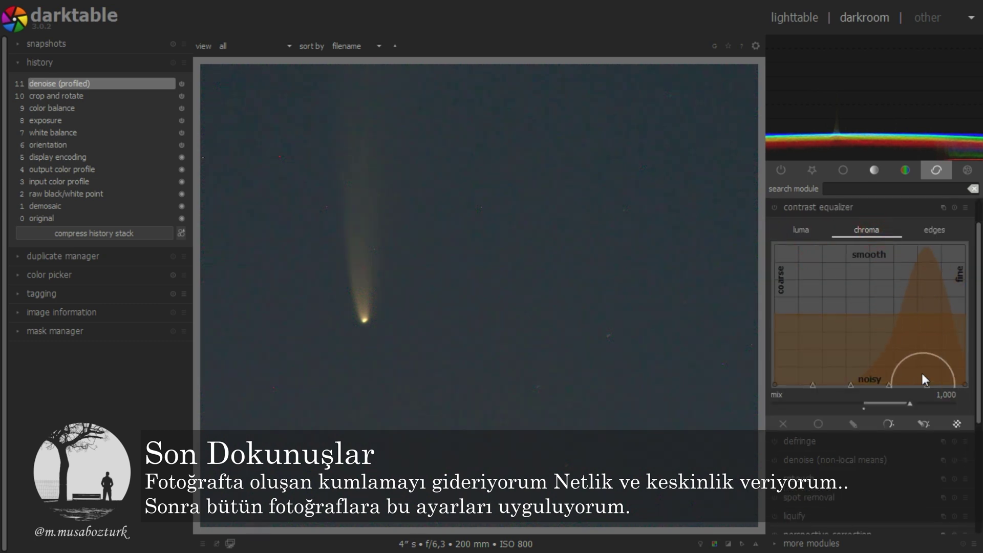
drag(929, 372, 943, 349)
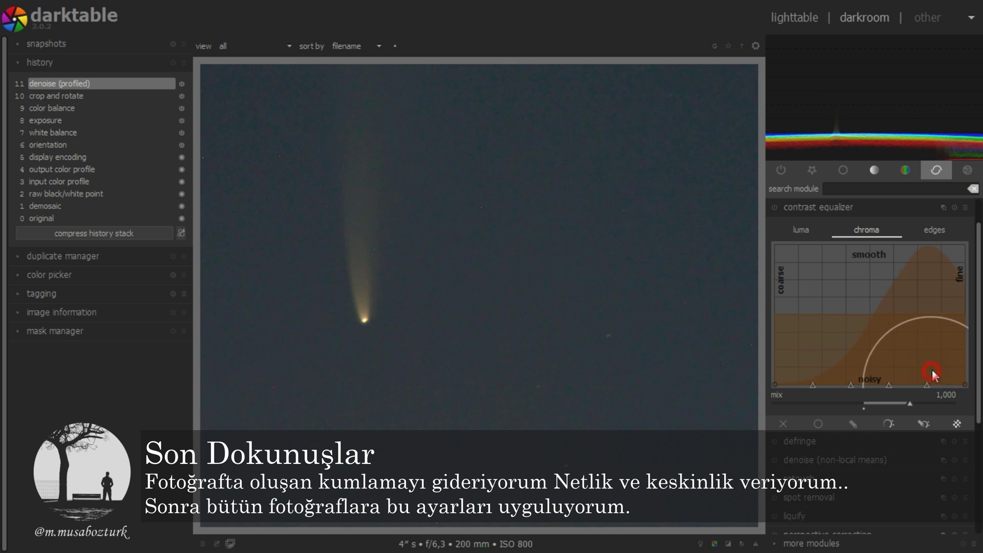
click(801, 229)
double_click(933, 369)
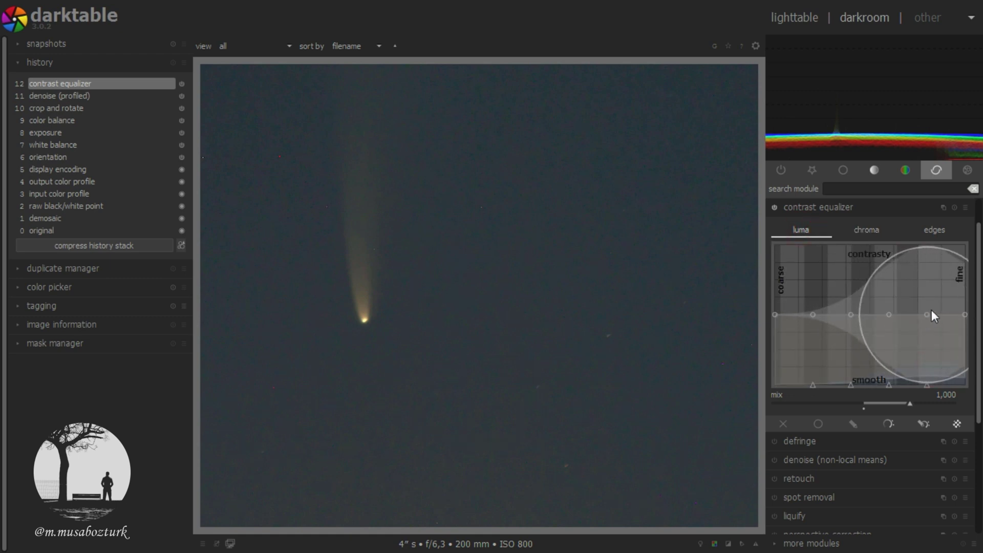
drag(939, 318, 945, 302)
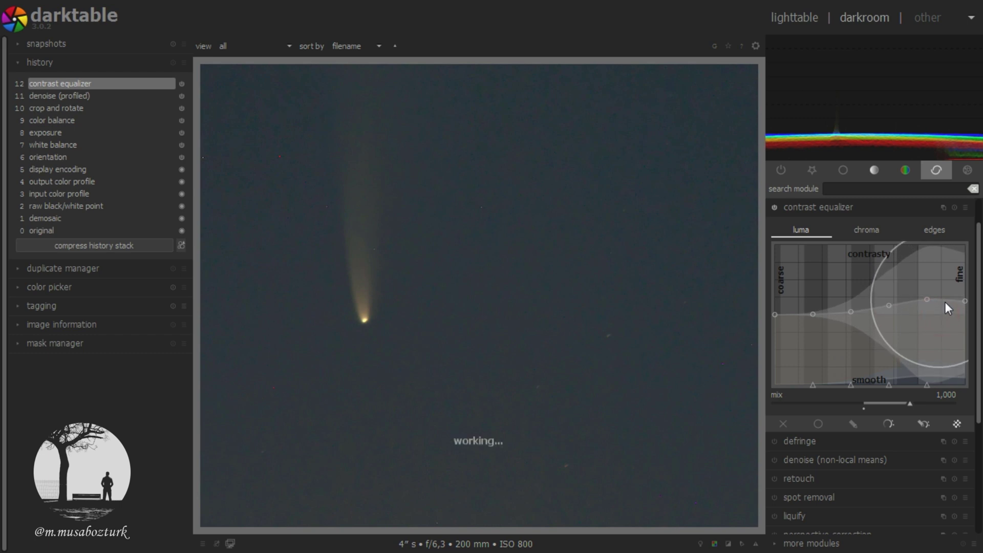
Enable sharpening on the comet frame and pan the magnified view to inspect the stars.
click(813, 208)
click(776, 227)
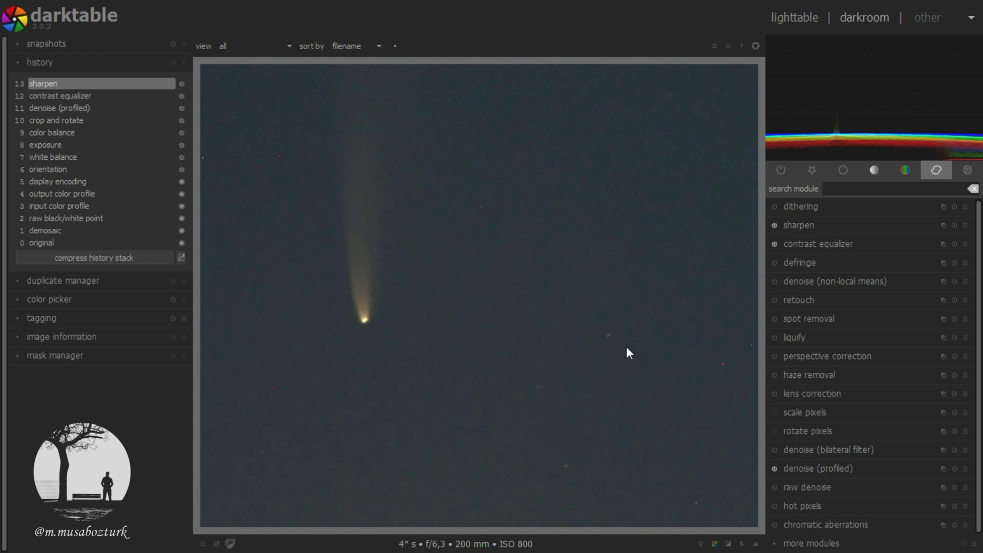
drag(652, 295, 562, 449)
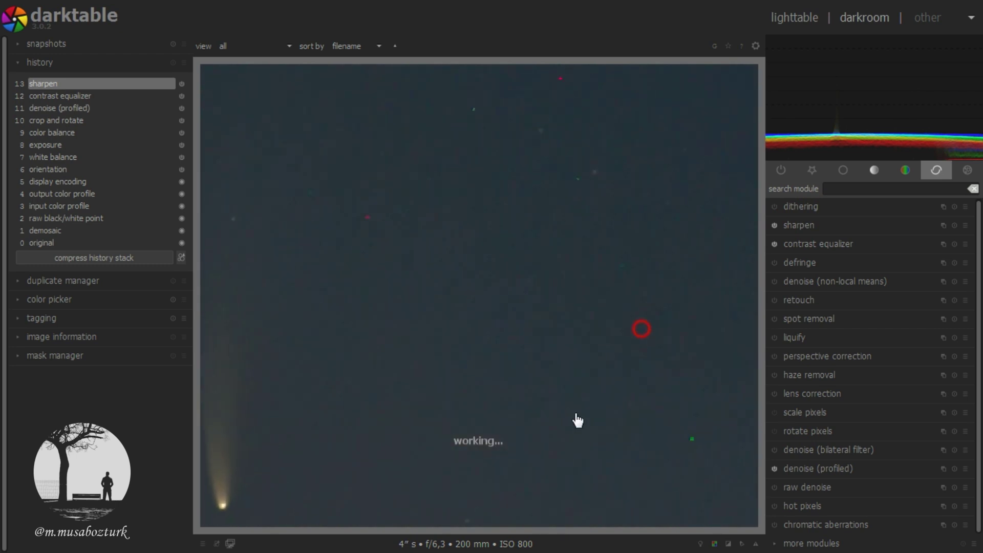
drag(568, 351, 585, 416)
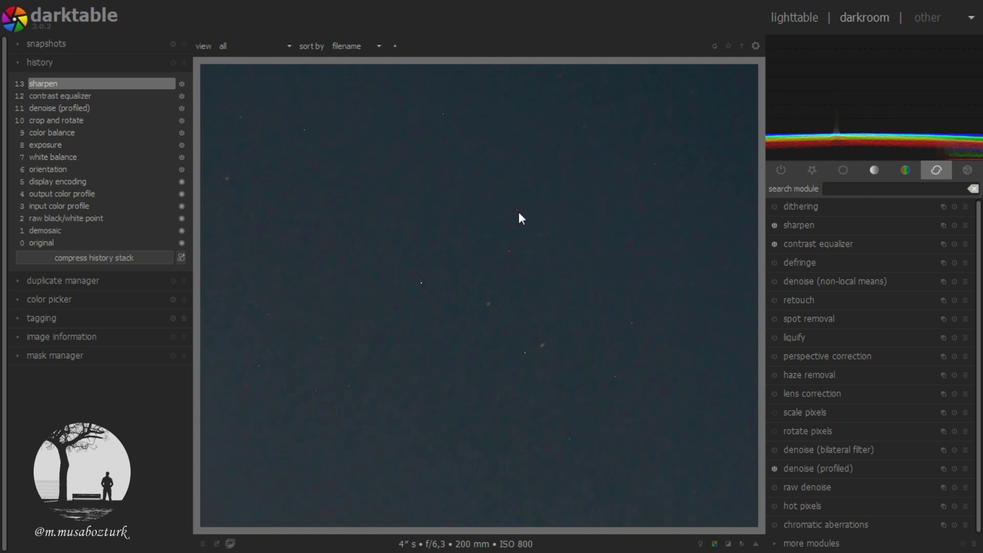
Set demosaic to AMaZE (slow) with colour smoothing applied five times.
click(853, 173)
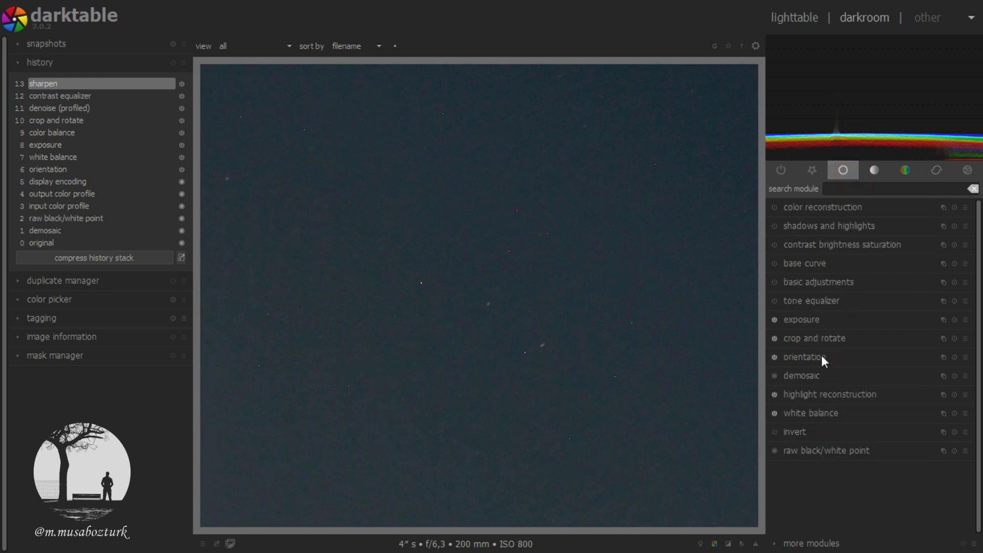
click(817, 374)
click(949, 395)
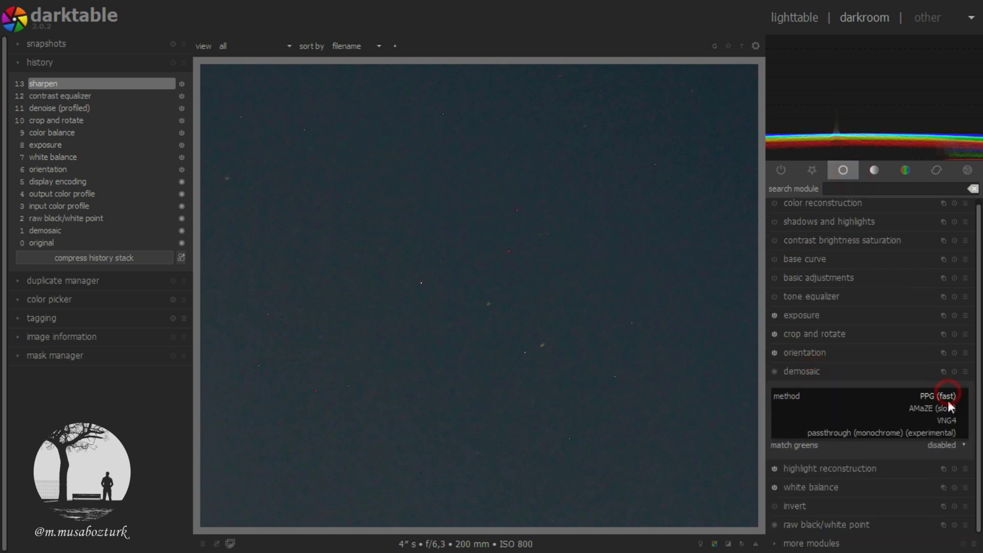
click(943, 410)
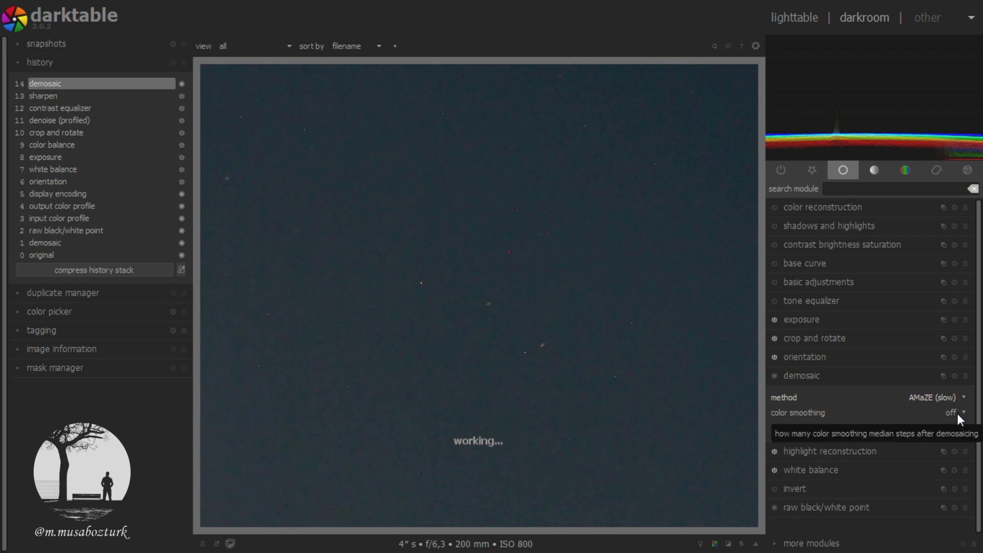
click(957, 413)
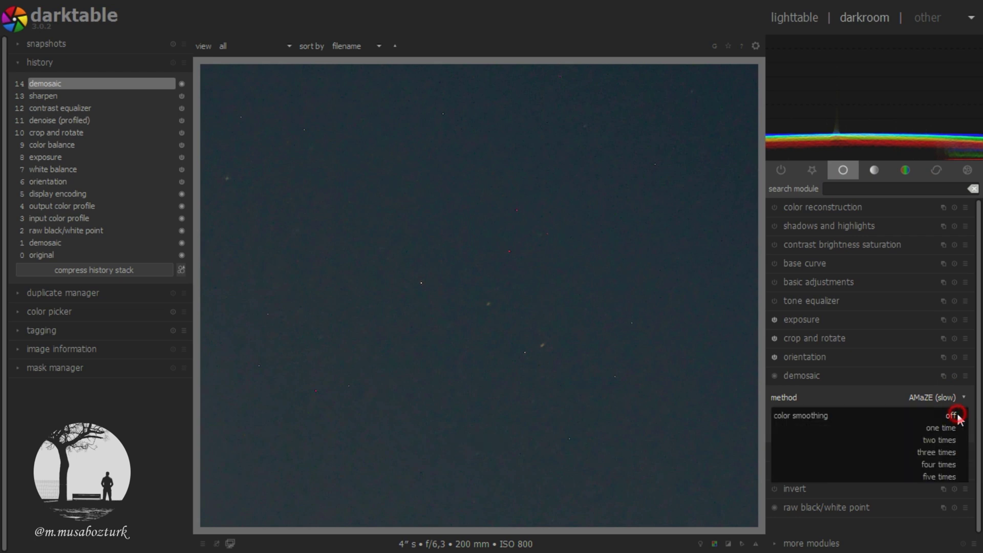
click(937, 476)
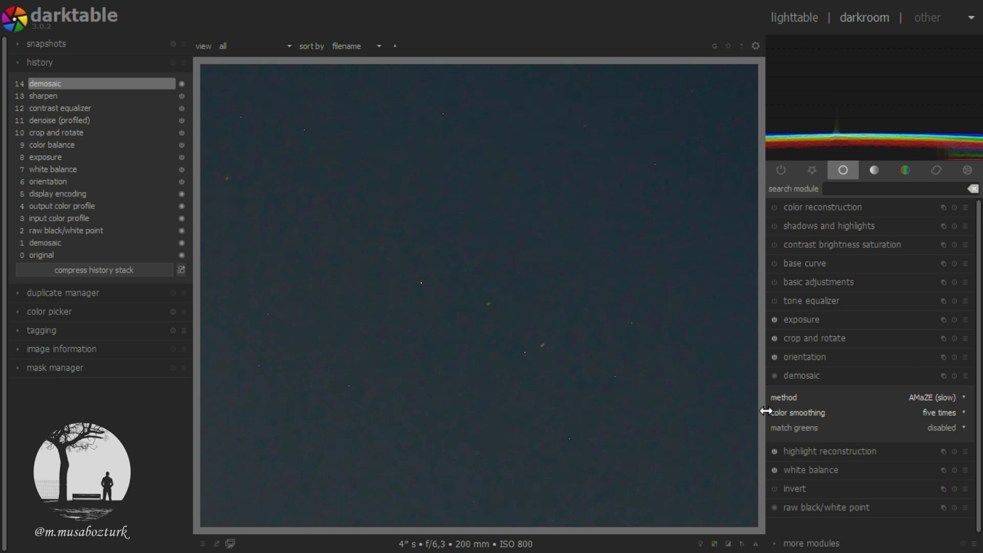
click(812, 374)
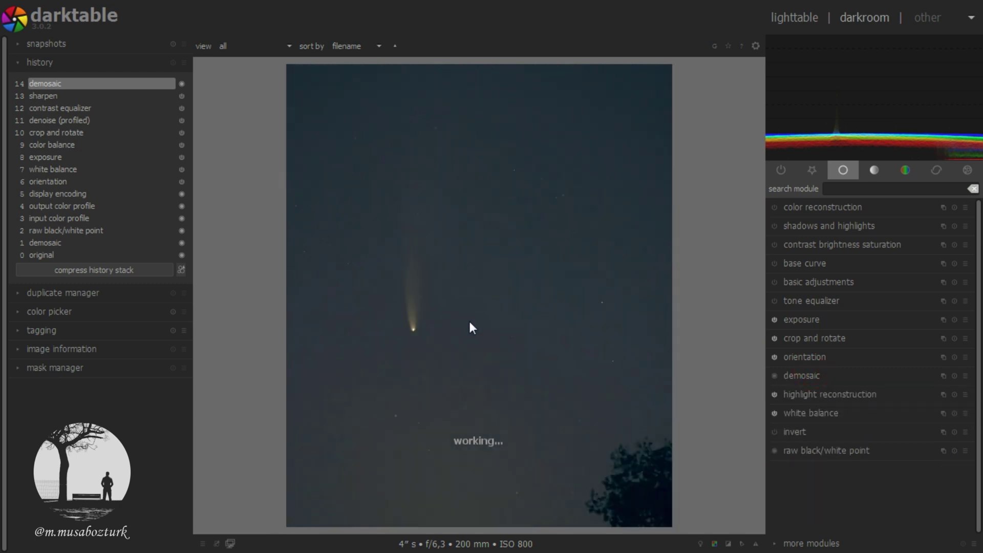
Compress the history and copy only the demosaic, sharpen, contrast equalizer and denoise edits.
click(107, 269)
click(808, 16)
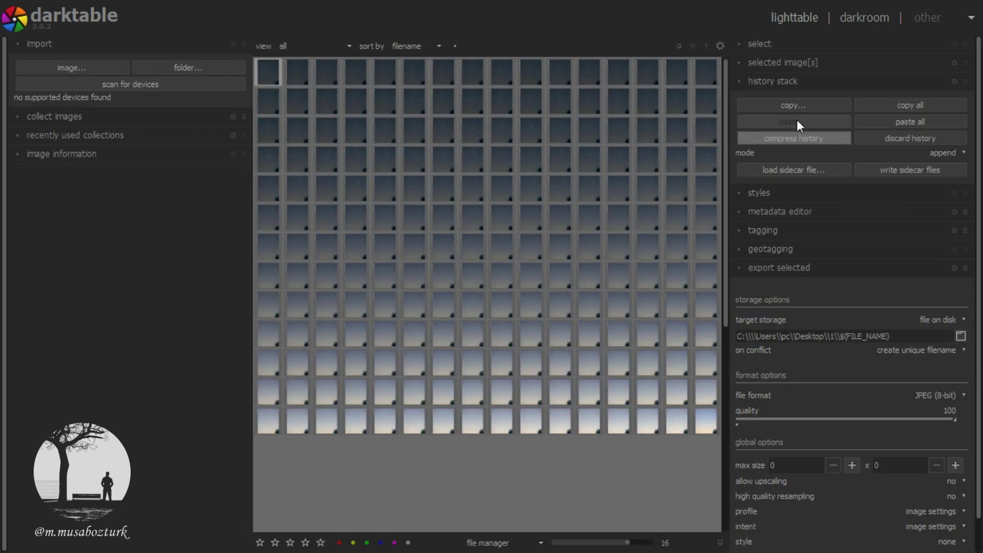
click(801, 109)
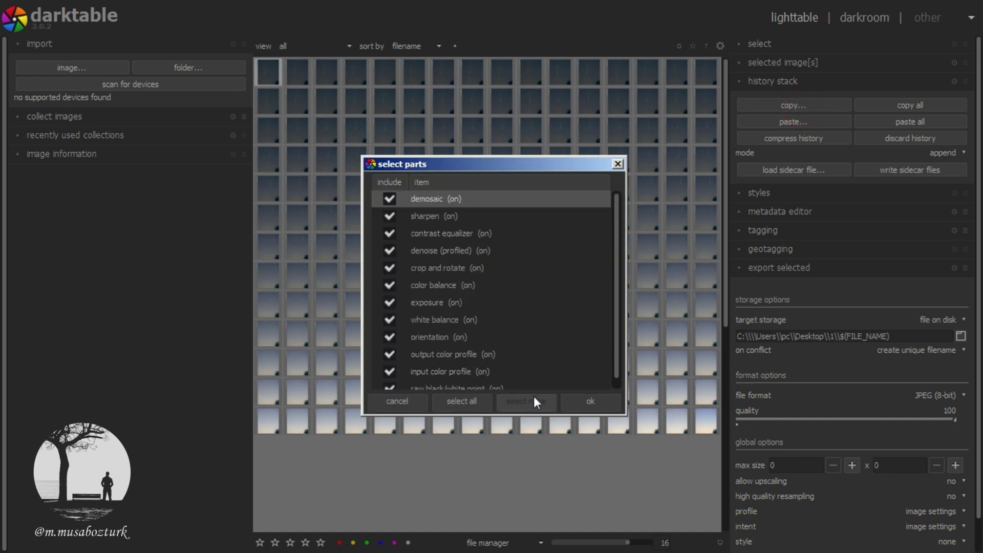
click(528, 400)
click(389, 199)
click(390, 233)
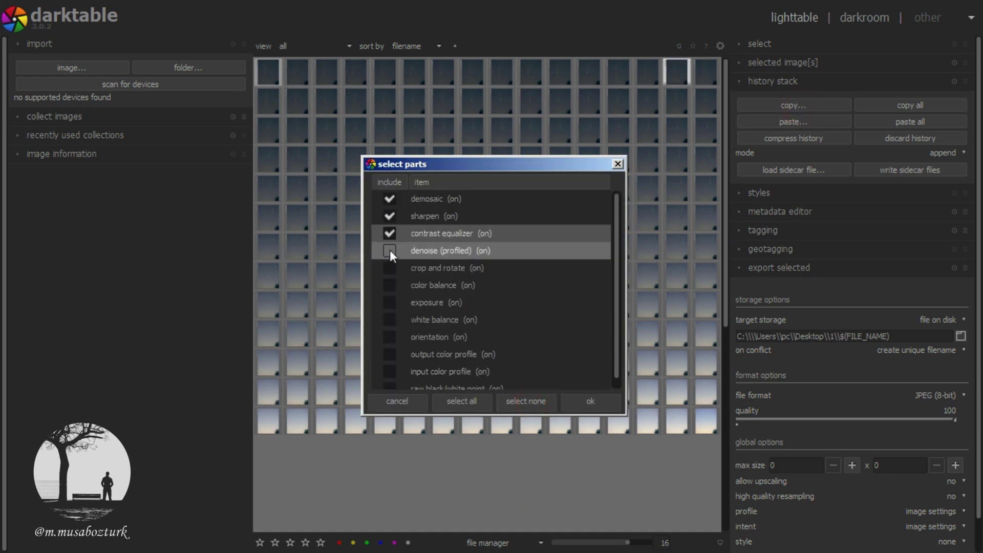
click(390, 250)
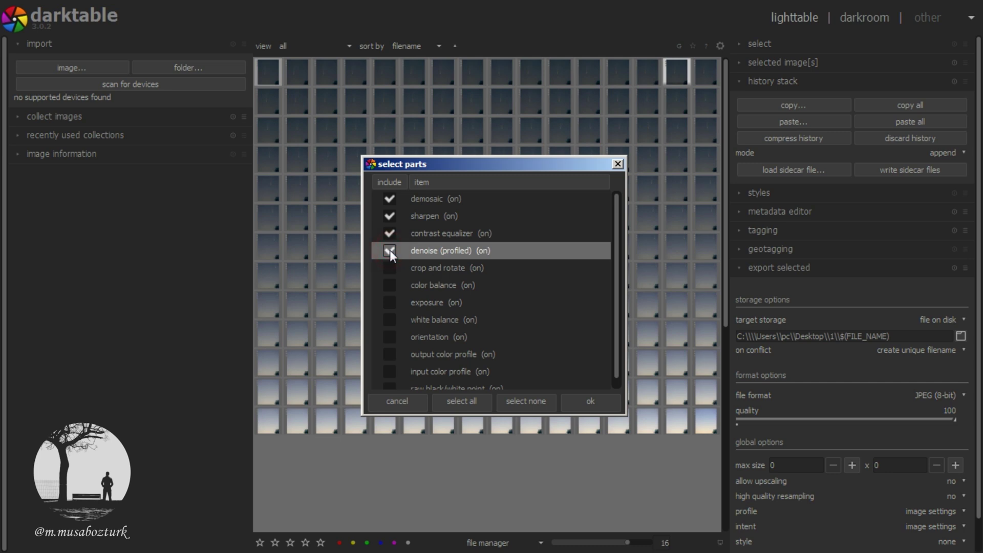
click(597, 404)
Select every frame in the collection and paste the copied edits onto them.
key(ctrl+a)
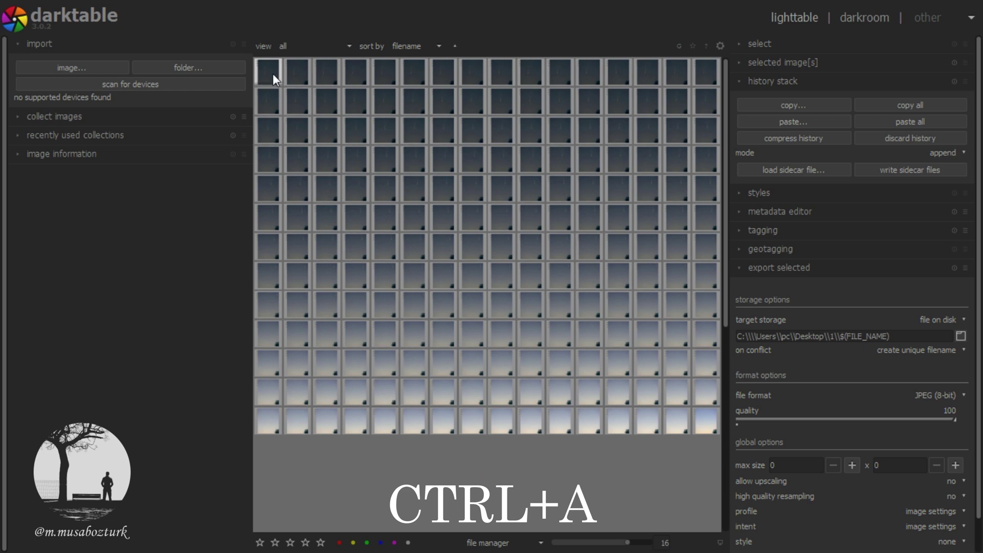
click(791, 122)
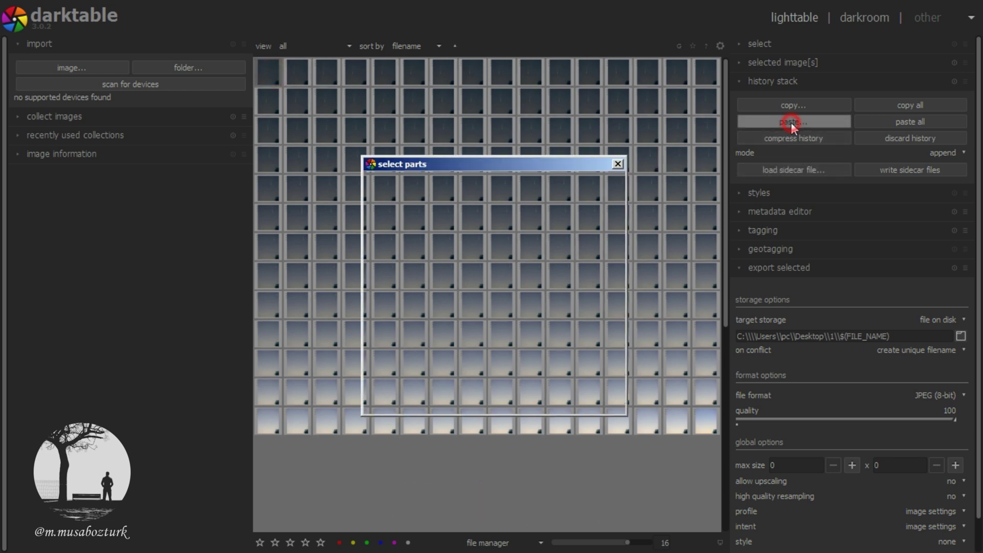
click(599, 401)
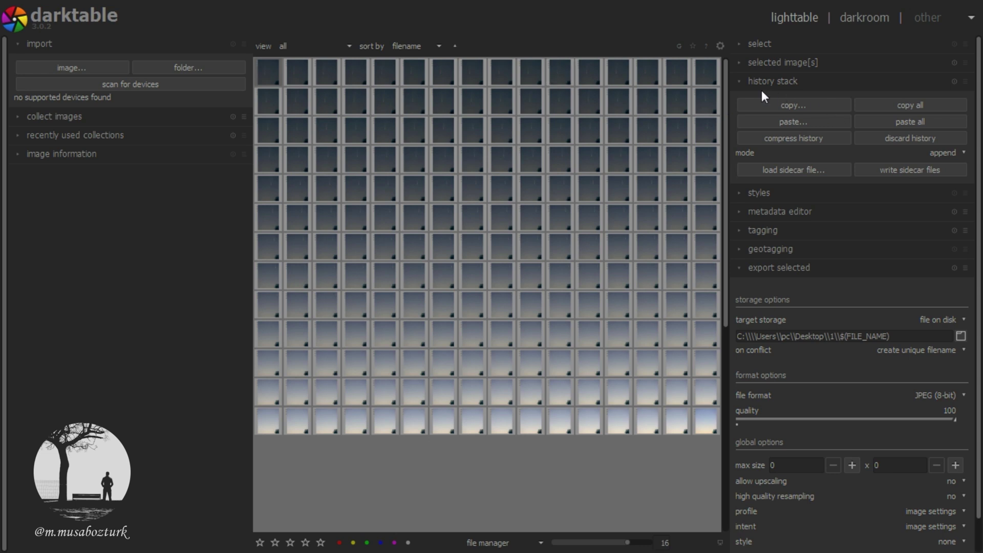
Change the export folder to Desktop\Neowise Kuyruklu Yıldızı.
click(739, 80)
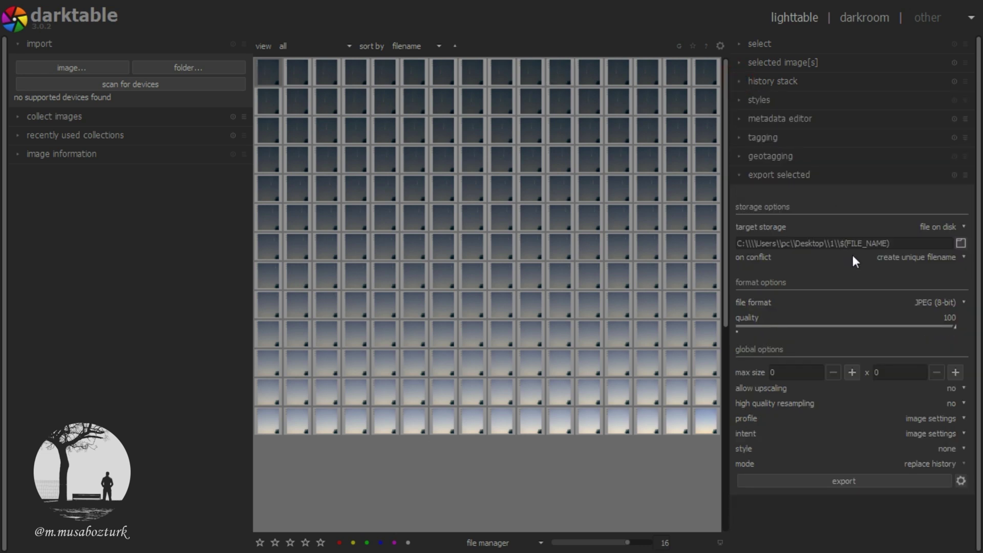
click(835, 244)
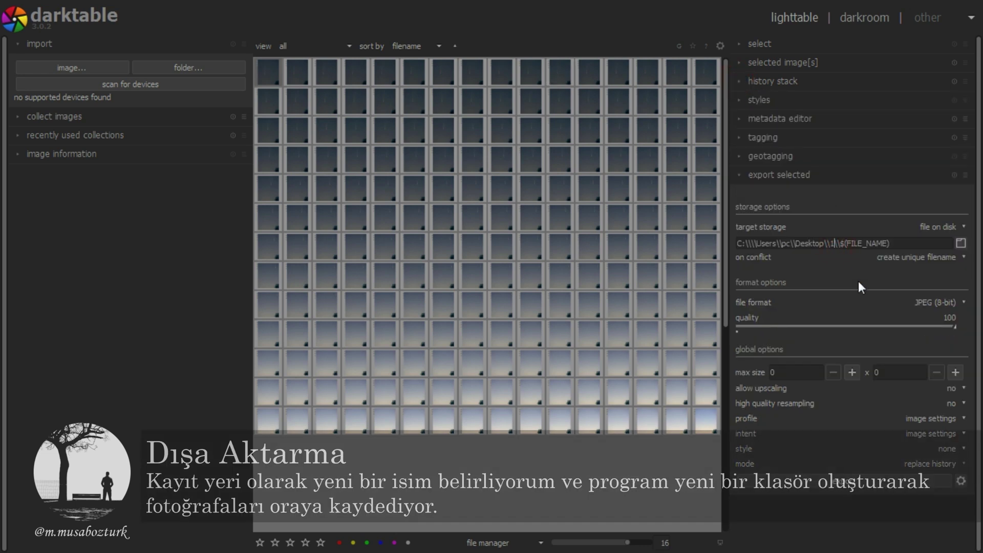
key(BackSpace)
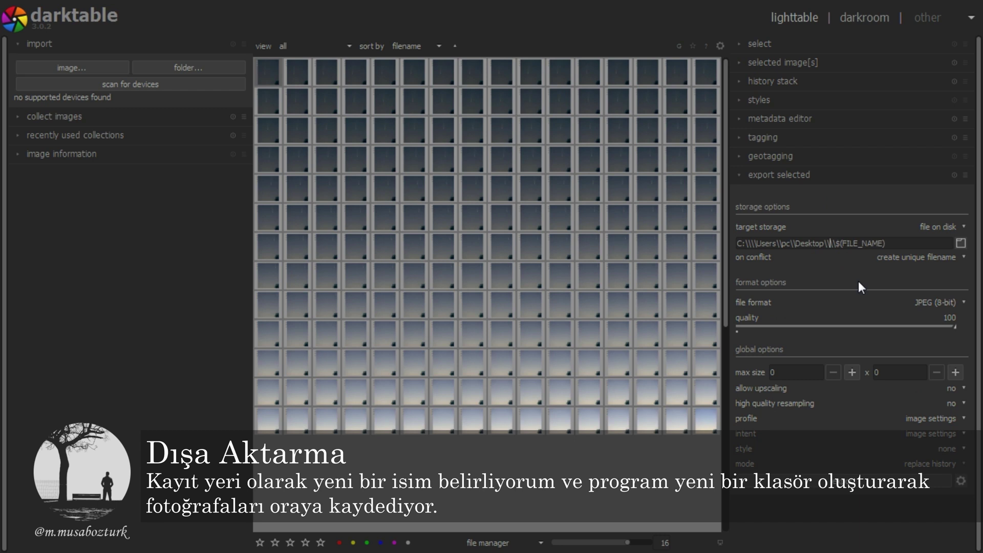
text(Neo)
text(wise )
text(Kuyru)
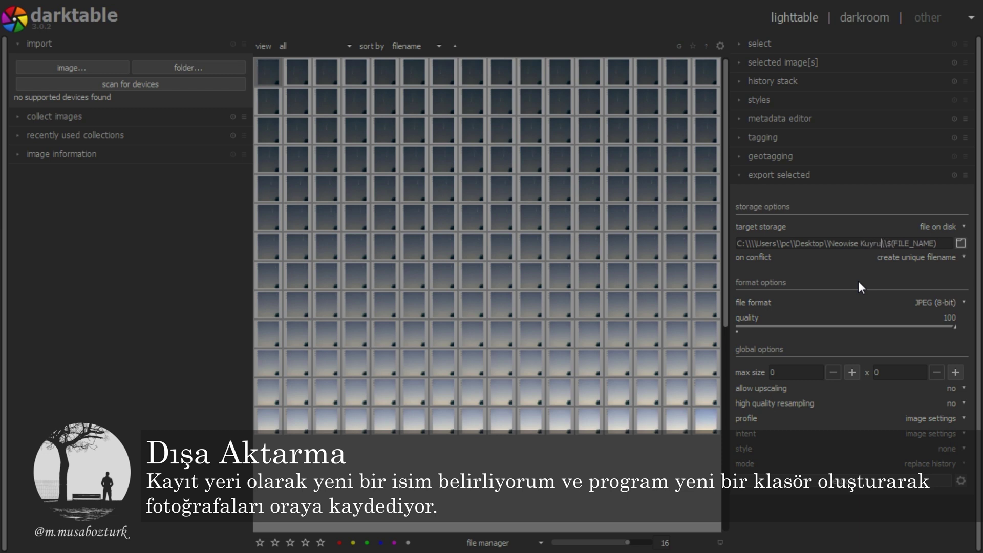
text(klu )
text(Yıldızı)
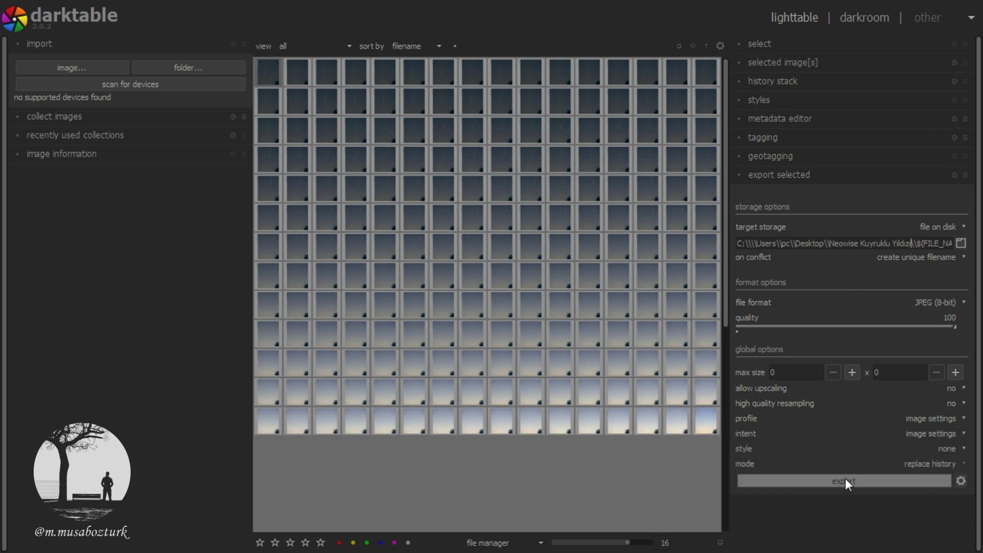
Select all 208 frames and export them as JPEGs.
click(571, 468)
key(ctrl+a)
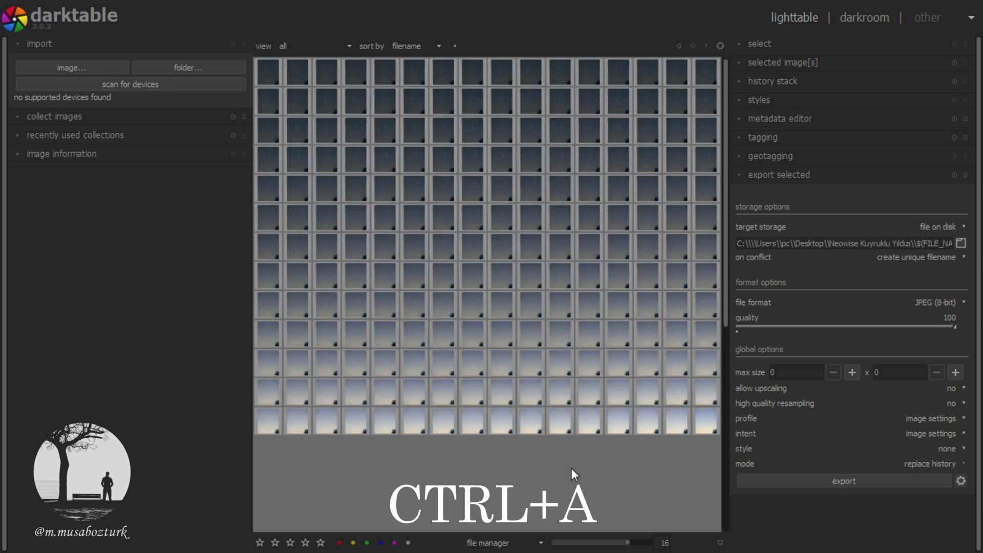
click(853, 481)
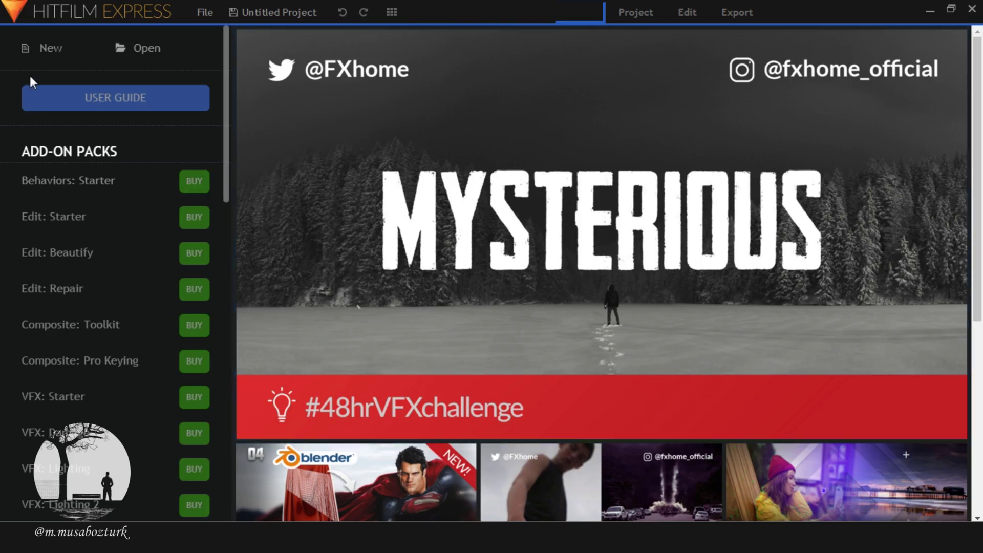
Create a new project from the 4K UHD @ 24 fps template.
click(45, 52)
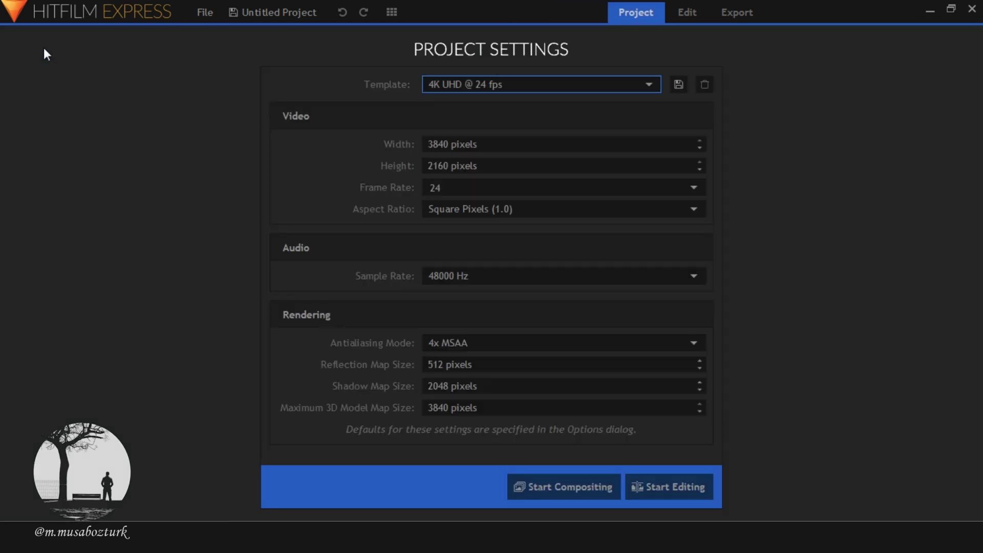
click(542, 82)
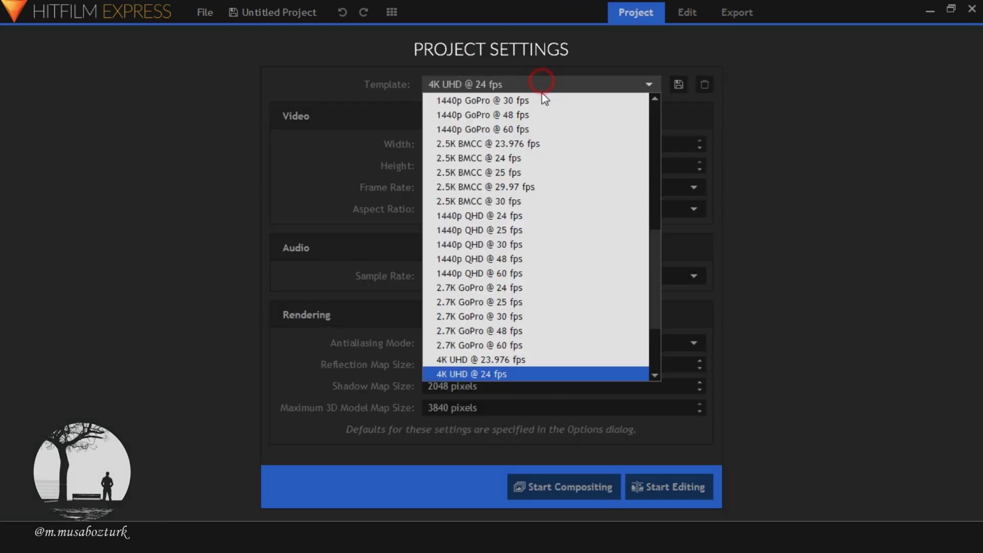
click(500, 374)
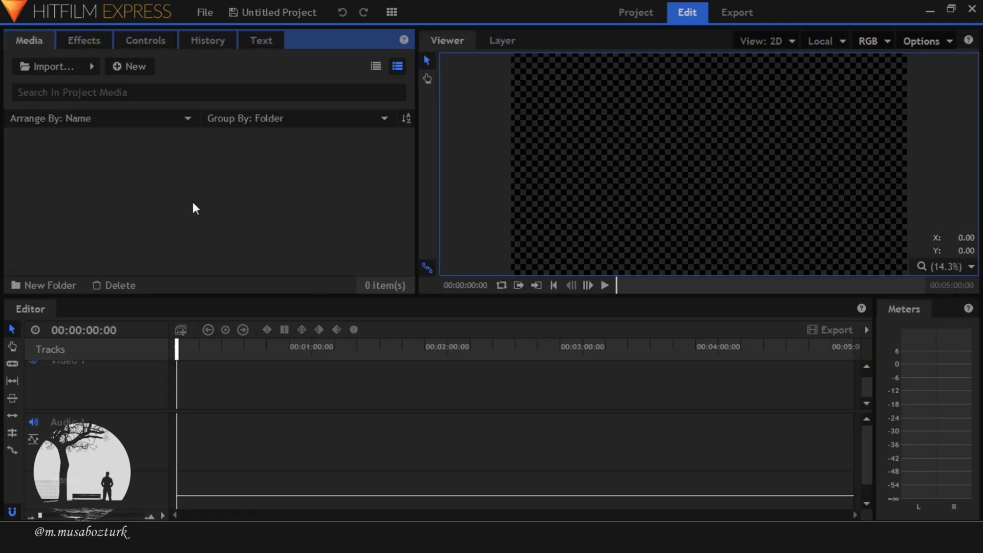
Import the Neowise Kuyruklu Yıldızı folder as an image sequence and drop it on Video 1.
click(92, 66)
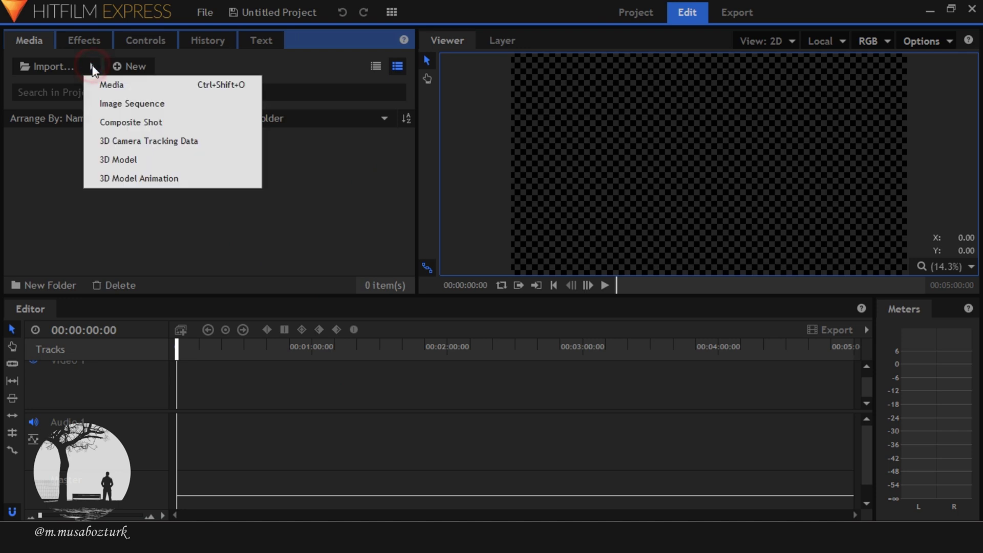
click(109, 101)
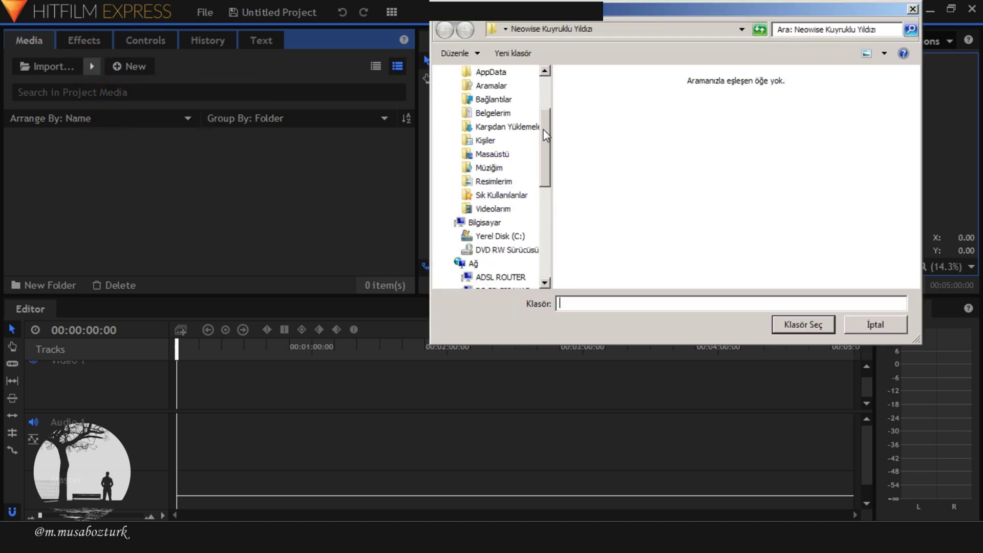
drag(546, 135, 547, 229)
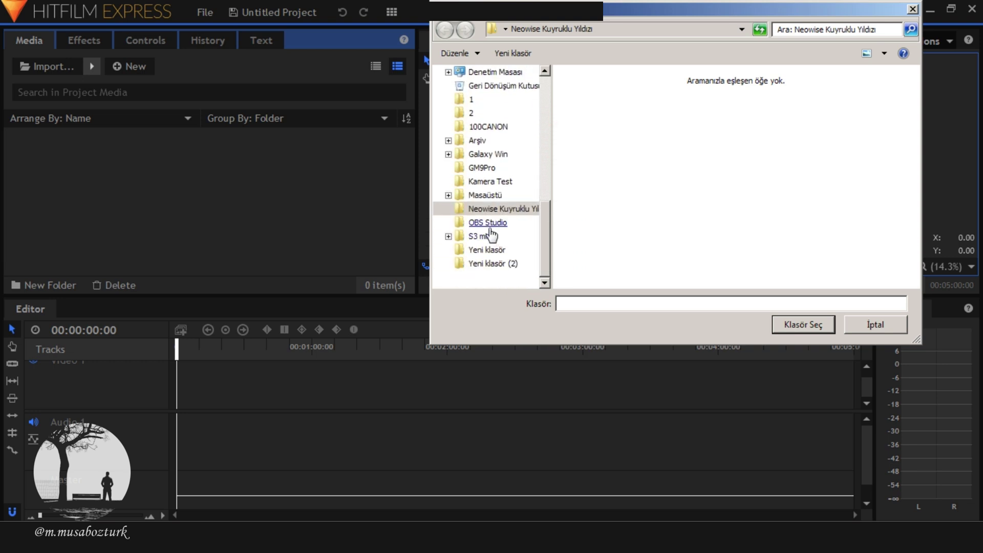
click(484, 209)
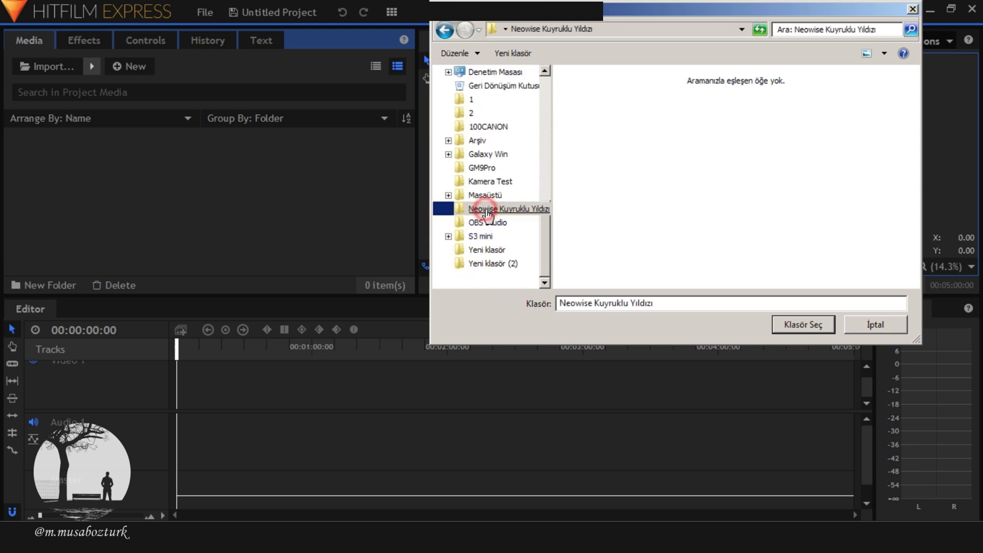
click(808, 330)
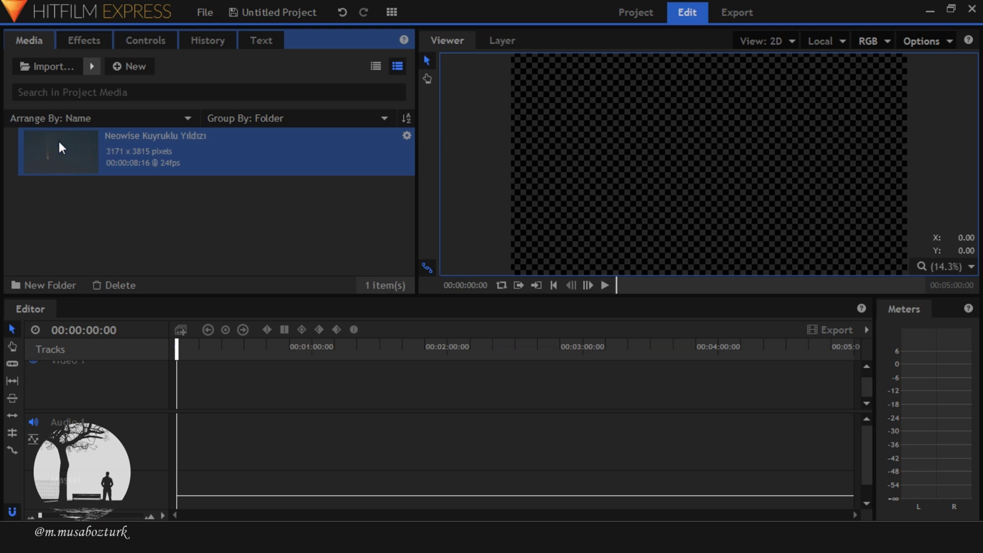
mouse_move(46, 148)
mouse_down()
mouse_move(185, 397)
mouse_move(183, 389)
mouse_up()
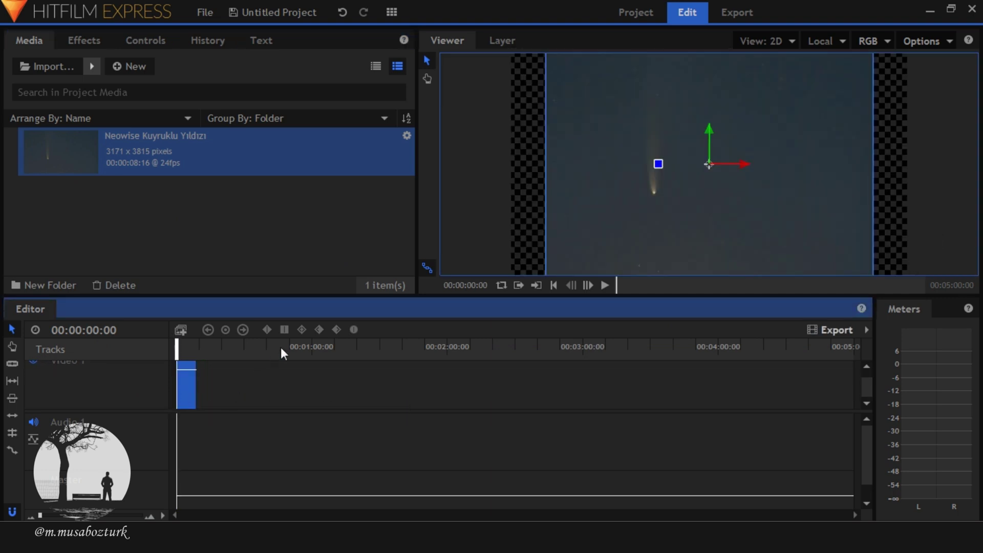
Apply Transform > Fit To Frame Height to the comet clip.
right_click(187, 391)
mouse_move(231, 96)
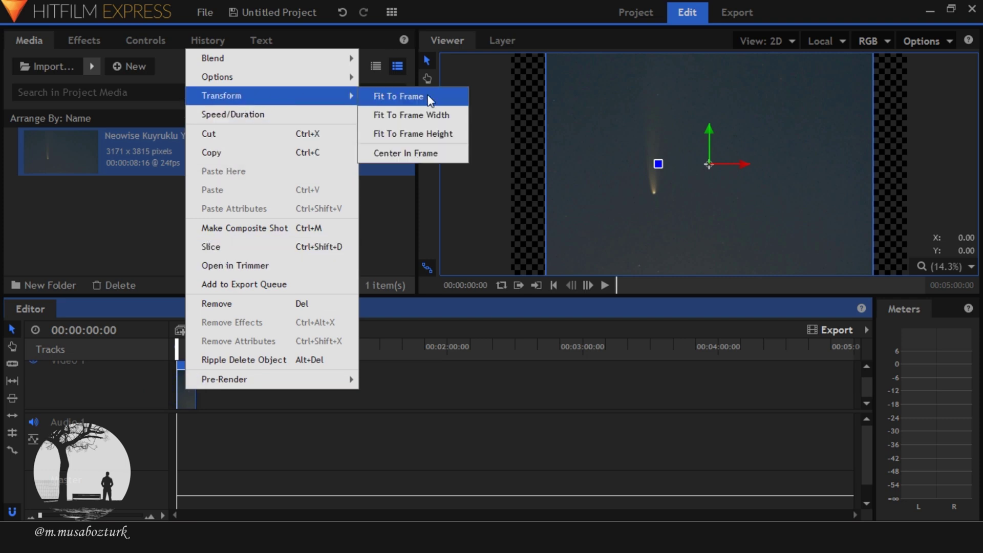
click(432, 134)
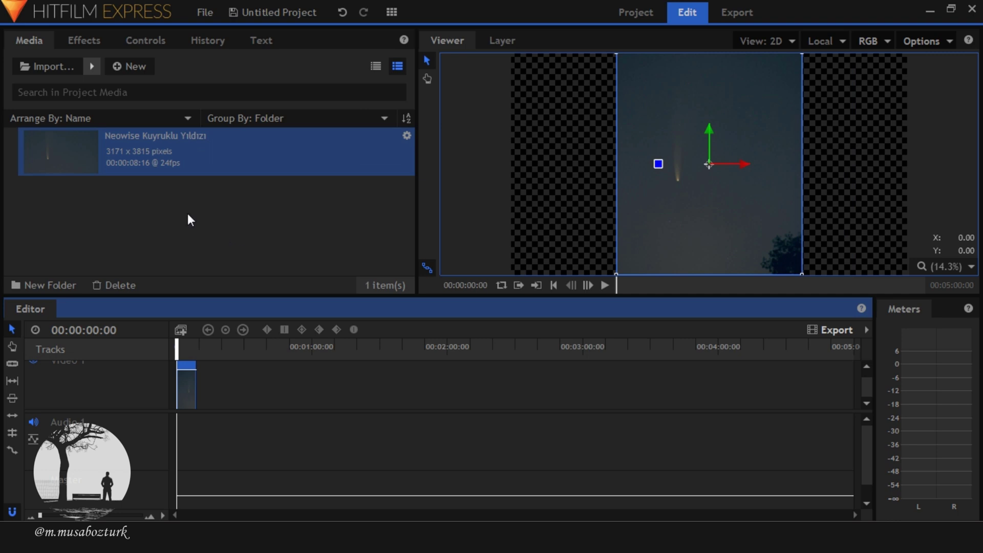
Drag the Presets > Film Looks > Falling Sky preset onto the comet clip.
click(82, 41)
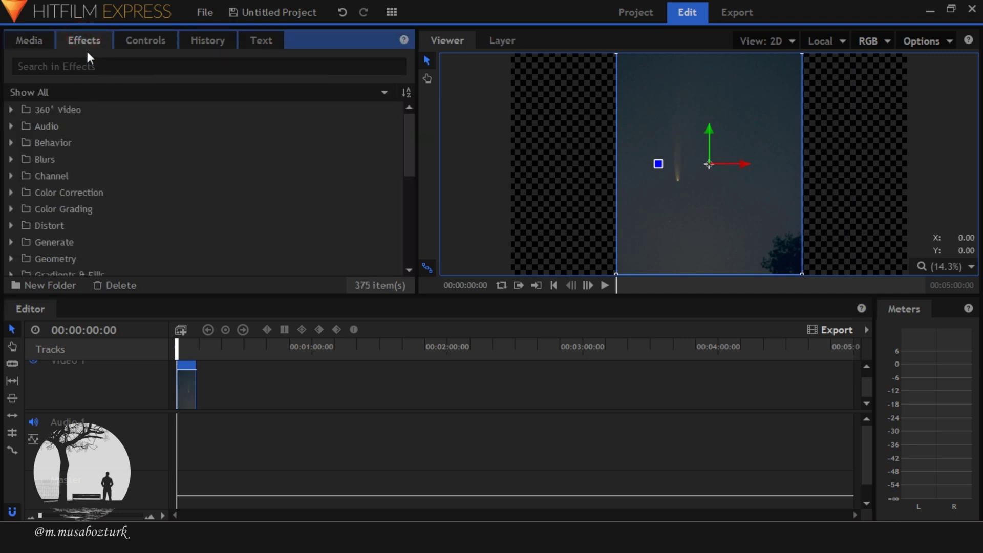
scroll(124, 174, down, 1)
scroll(125, 179, down, 4)
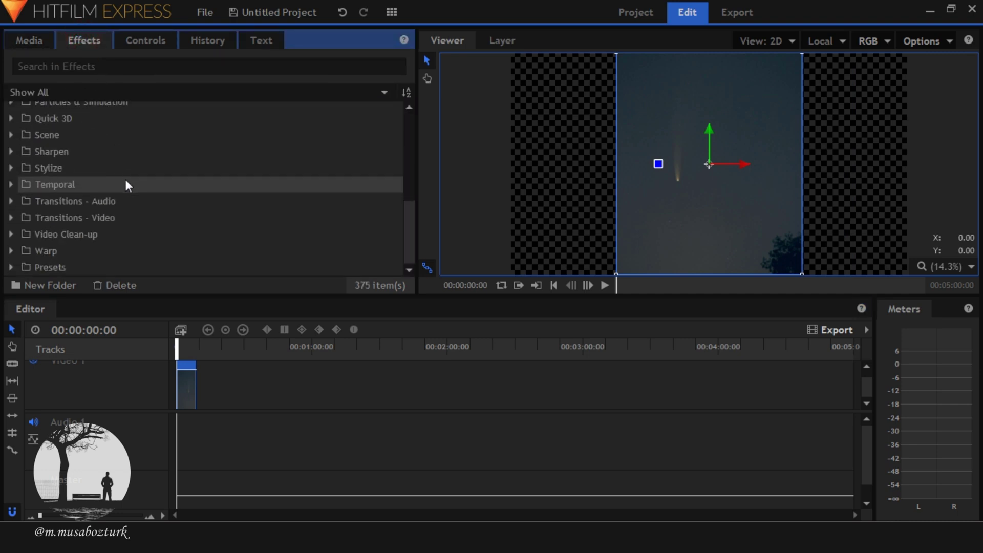
click(11, 266)
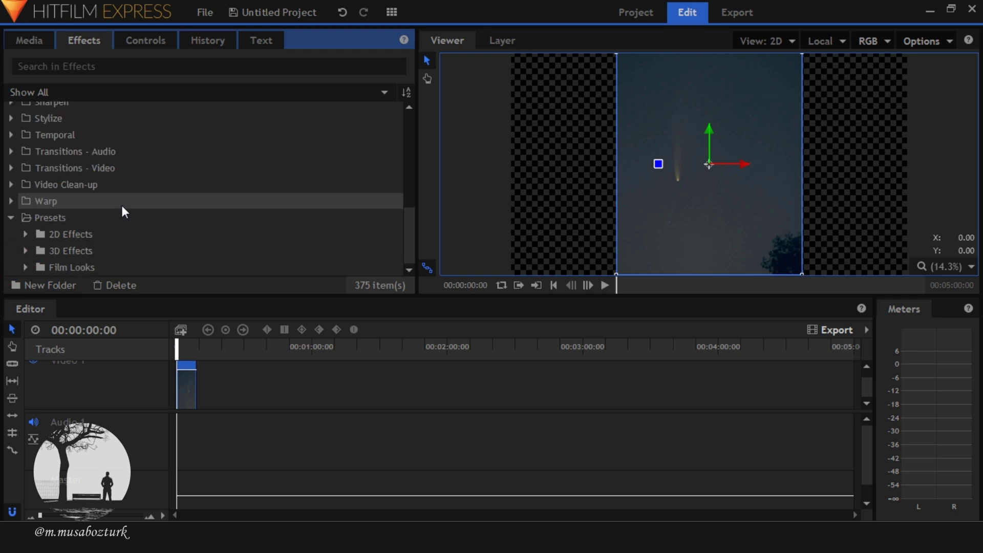
click(26, 266)
scroll(142, 192, down, 2)
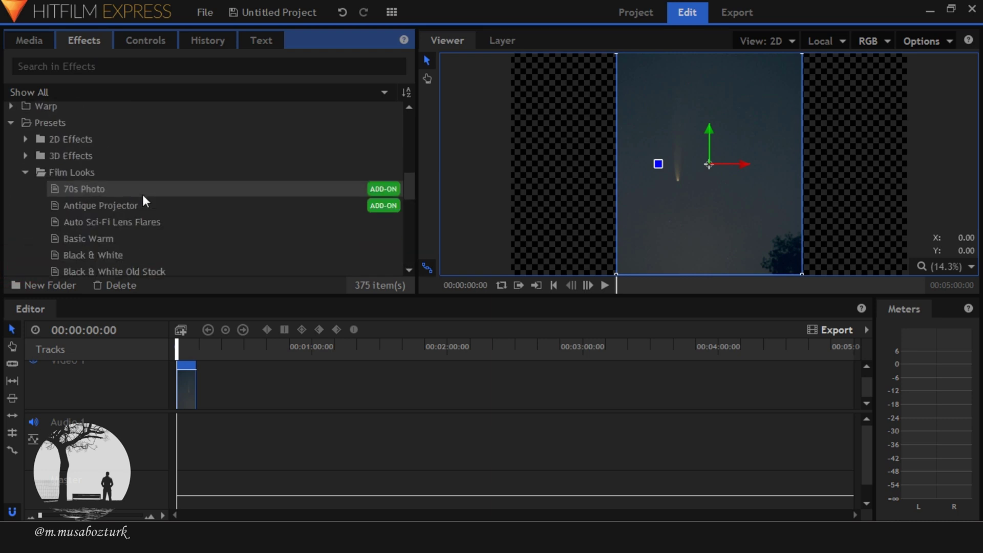
scroll(142, 192, down, 1)
scroll(142, 192, down, 1)
scroll(142, 192, down, 2)
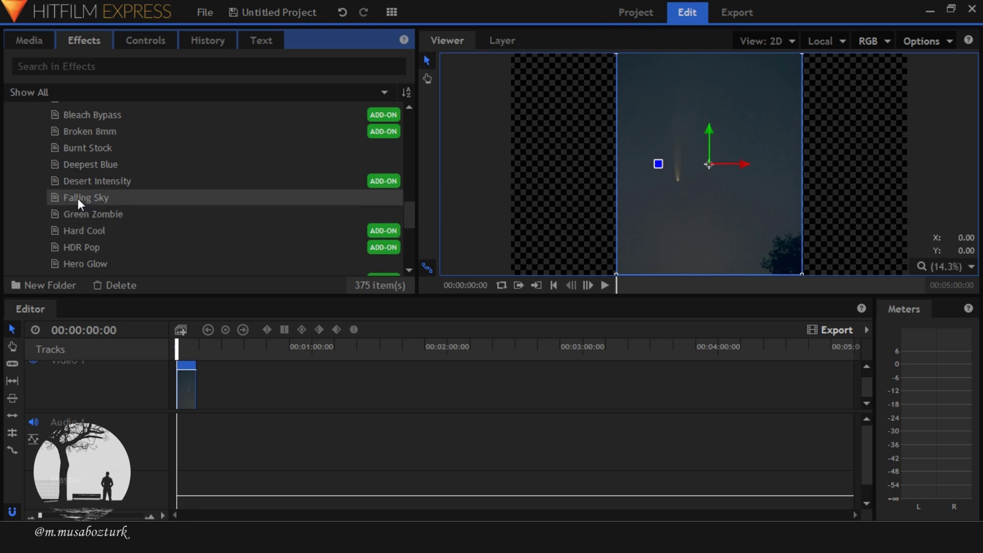
mouse_move(78, 198)
mouse_down()
mouse_move(184, 364)
mouse_move(185, 389)
mouse_up()
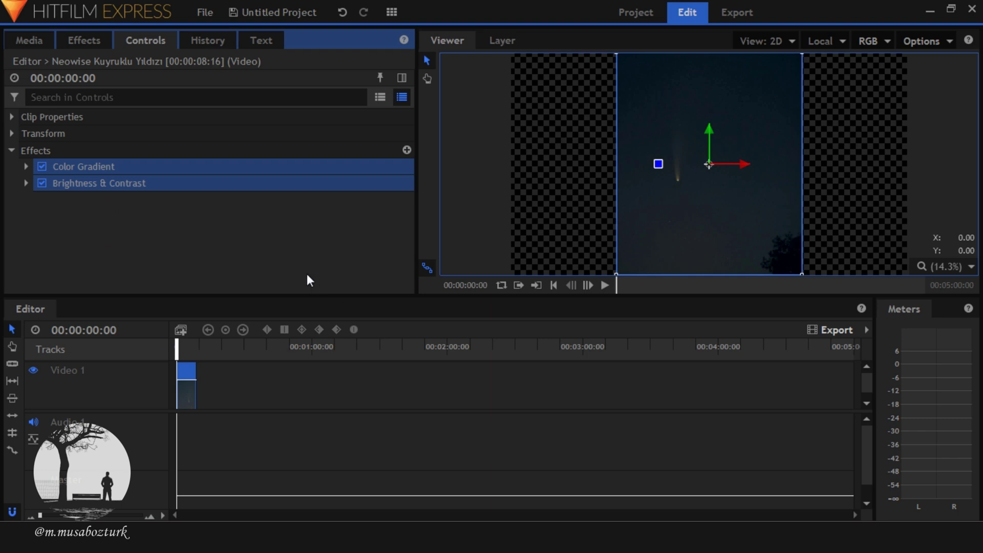
Toggle the grading effects off and on repeatedly, then move to the 8-second point.
click(42, 166)
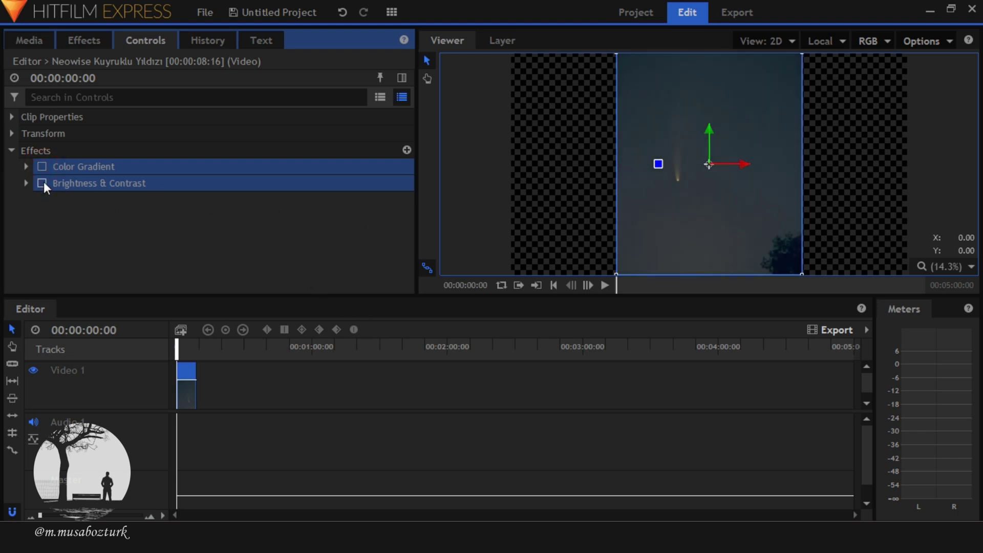
click(42, 167)
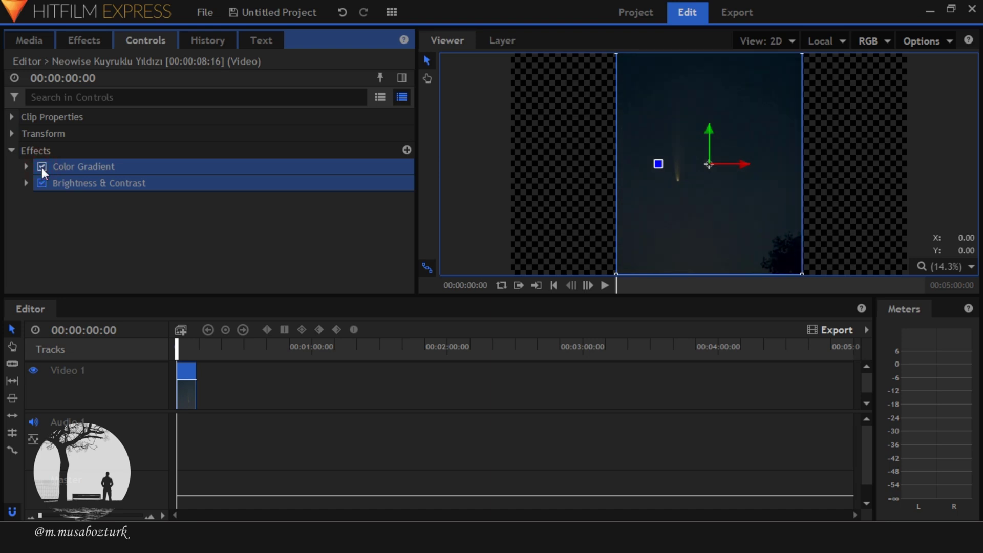
click(42, 167)
click(42, 166)
click(42, 167)
click(42, 166)
click(195, 344)
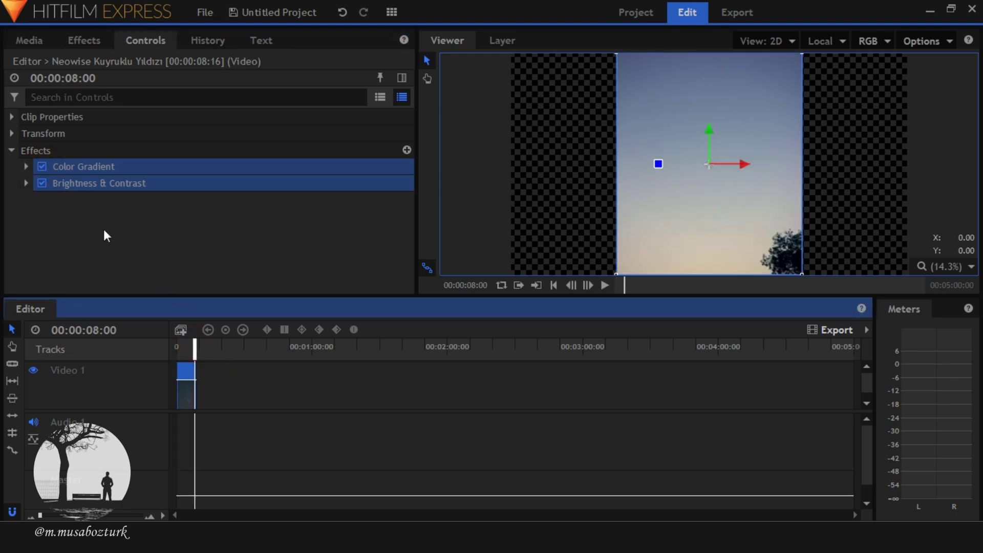
Compare graded and ungraded frames at 8 seconds and at the first frame, keeping both effects enabled.
click(42, 167)
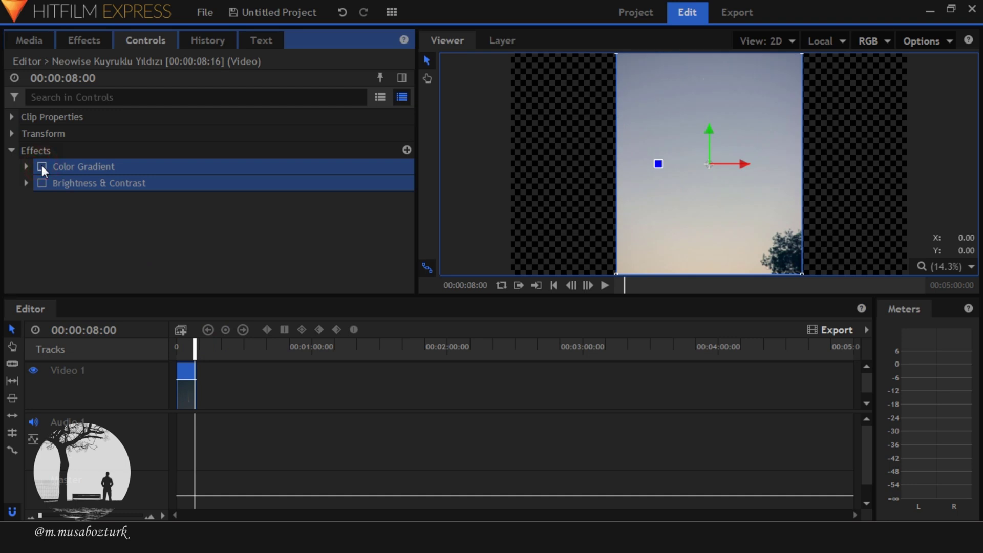
click(42, 167)
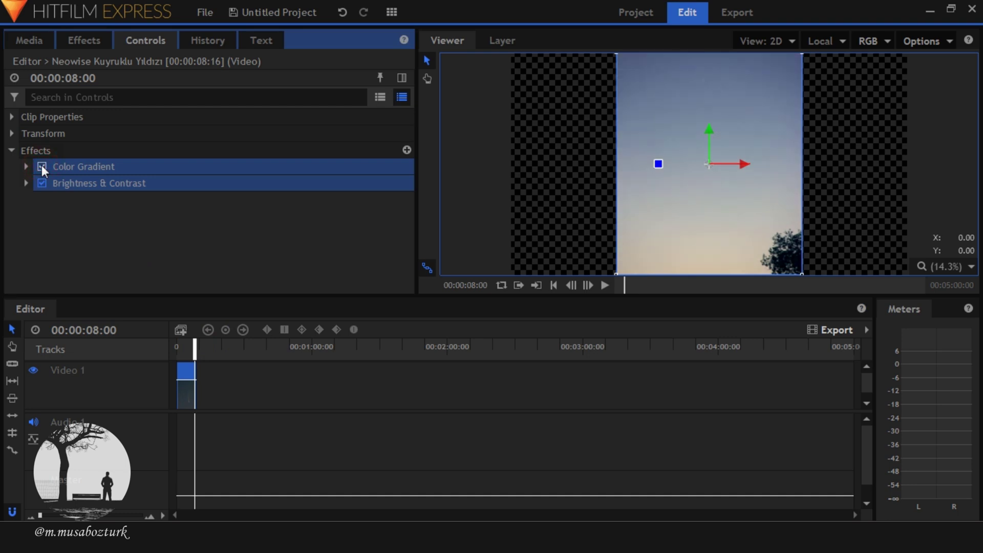
click(42, 166)
click(553, 285)
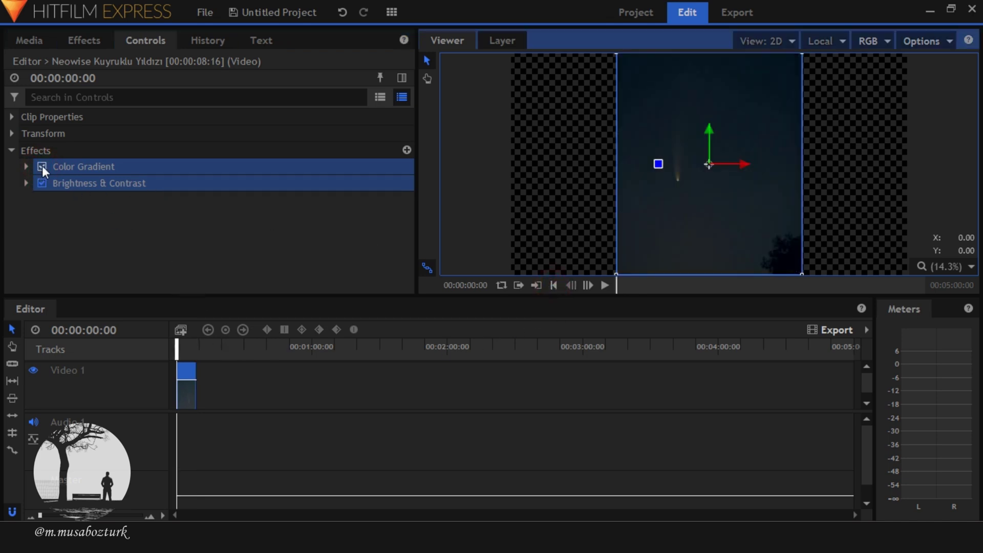
click(42, 167)
click(42, 166)
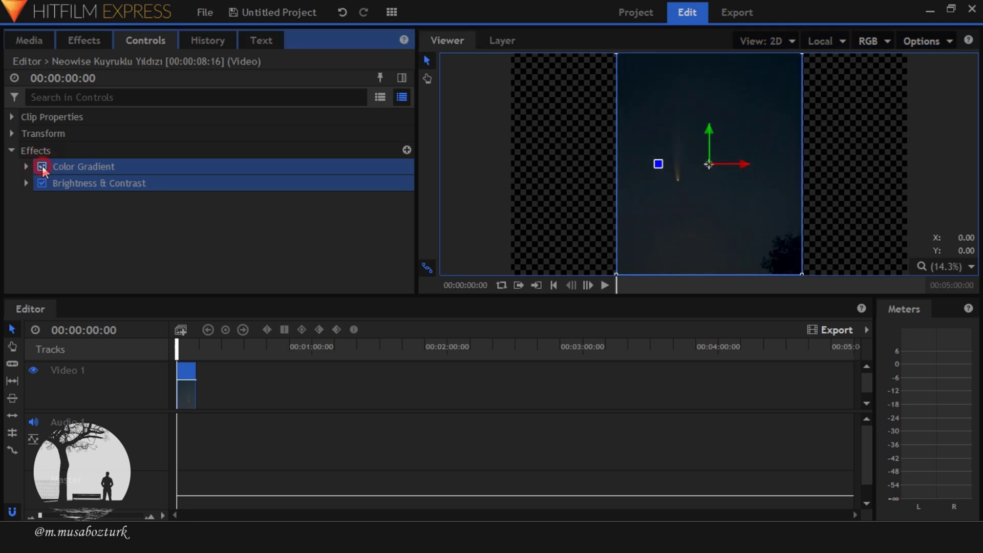
click(94, 183)
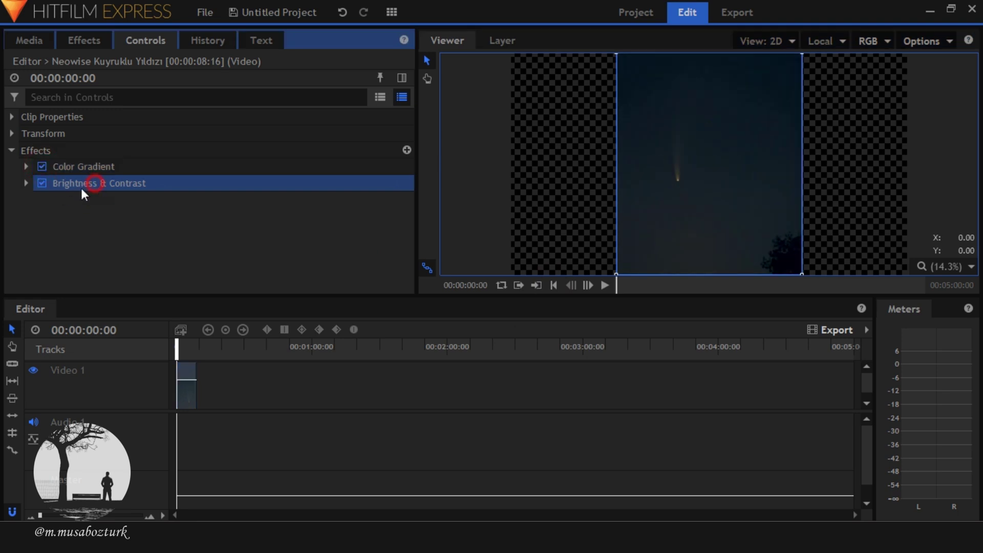
Set Brightness & Contrast to brightness 16 and contrast 28.
click(27, 182)
click(400, 220)
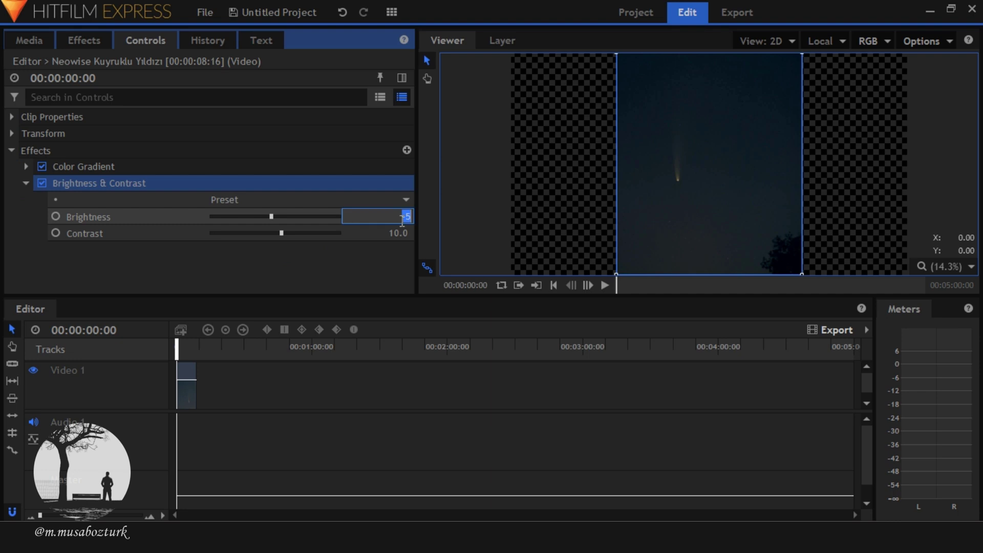
text(16)
key(Return)
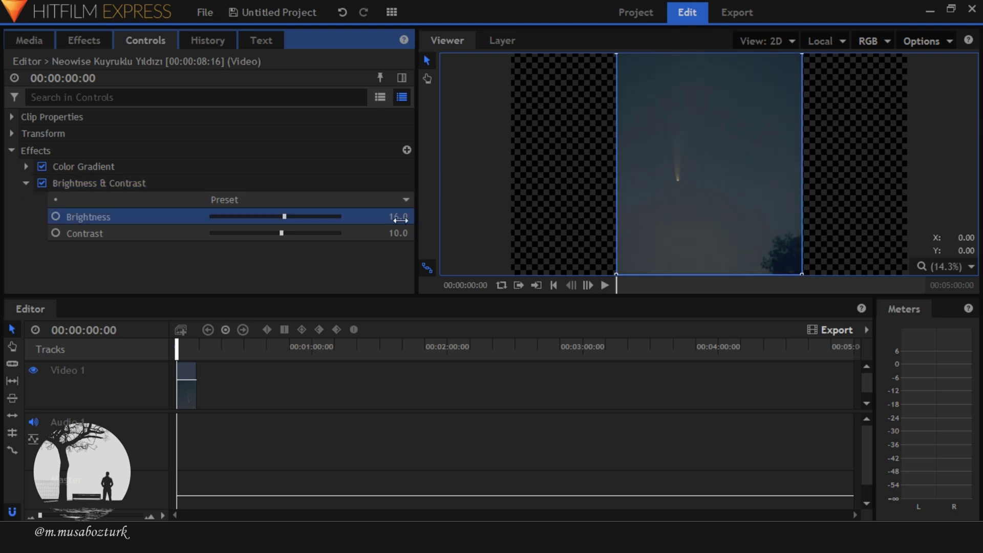
click(399, 233)
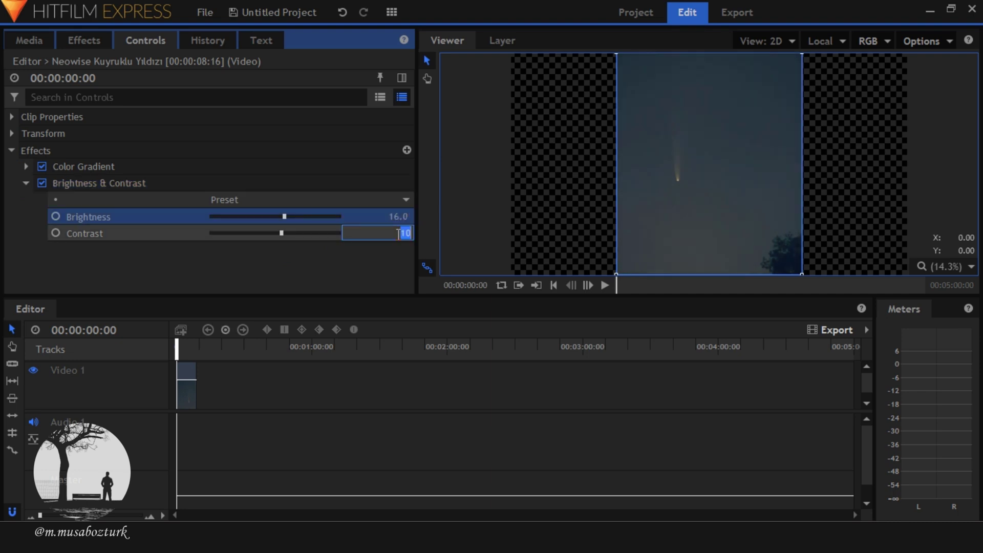
text(28)
key(Return)
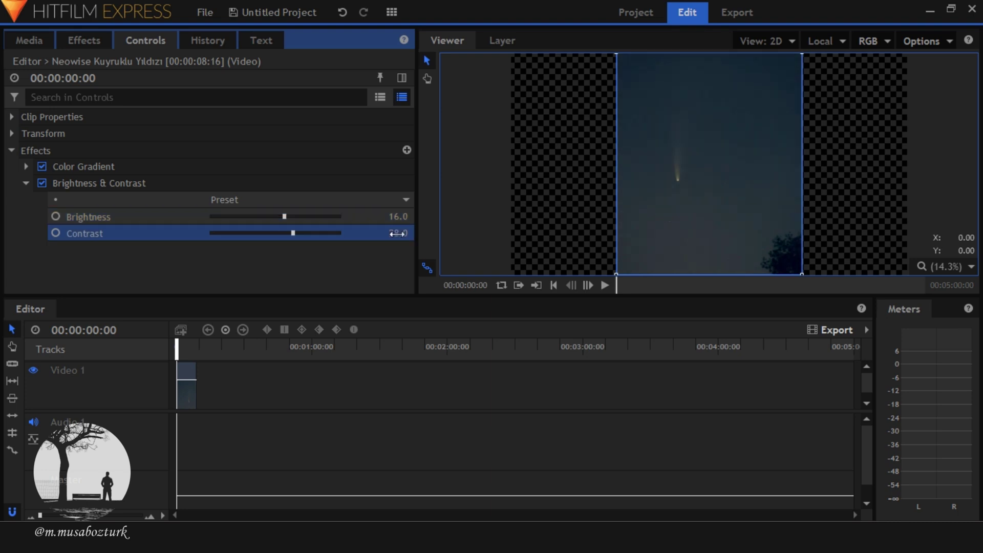
Toggle Color Gradient to compare, re-enable both effects, and collapse Brightness & Contrast.
click(41, 167)
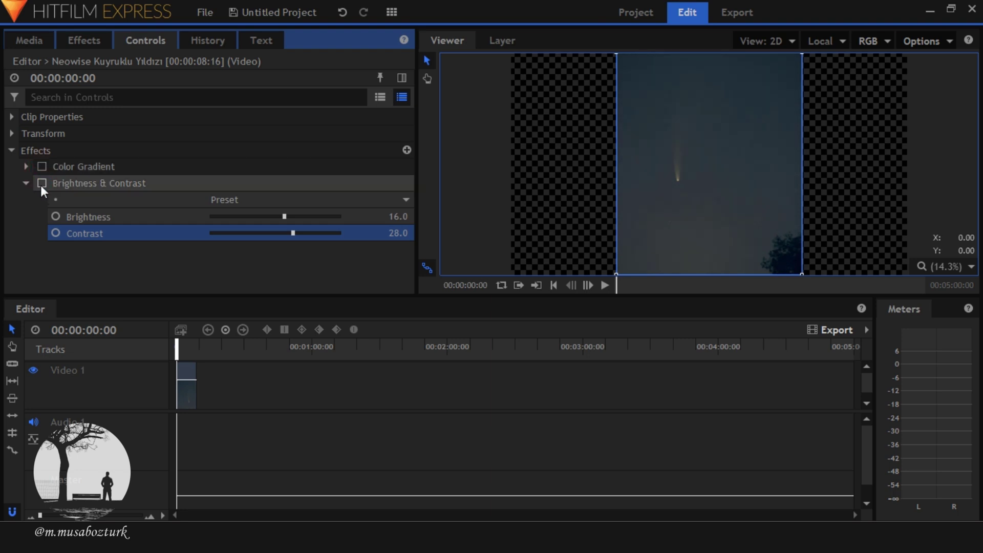
click(42, 182)
click(43, 169)
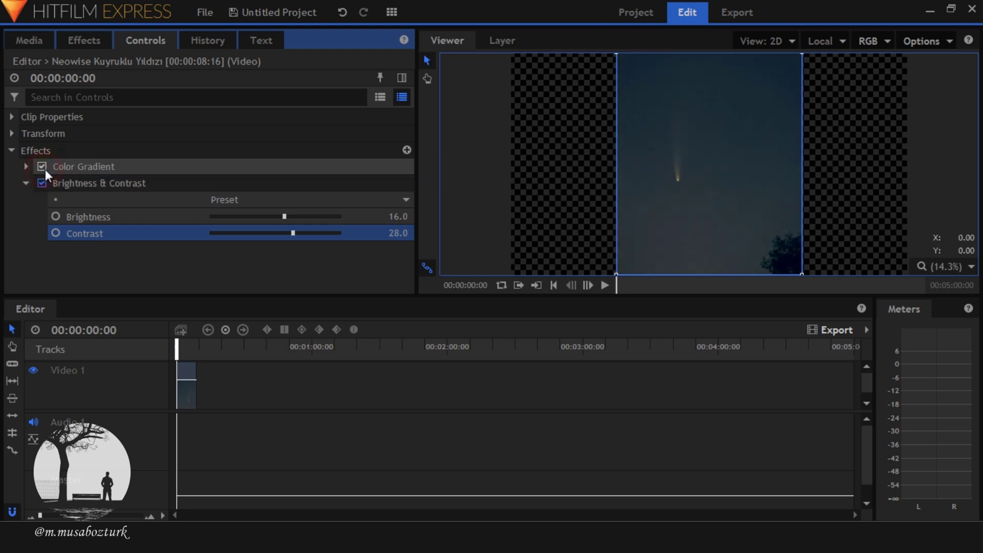
click(25, 183)
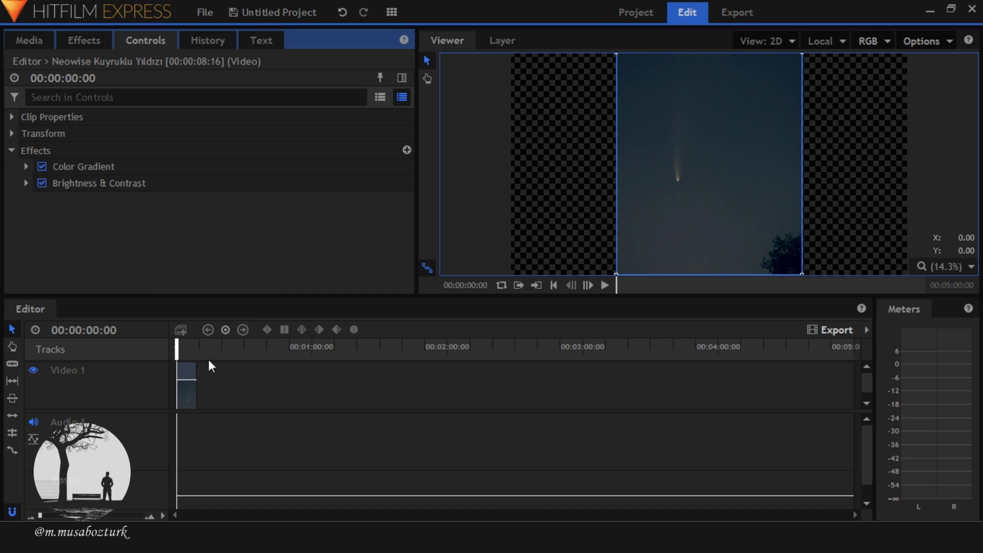
At 00:00:07:09, toggle Color Gradient off and on to compare the sky.
click(193, 346)
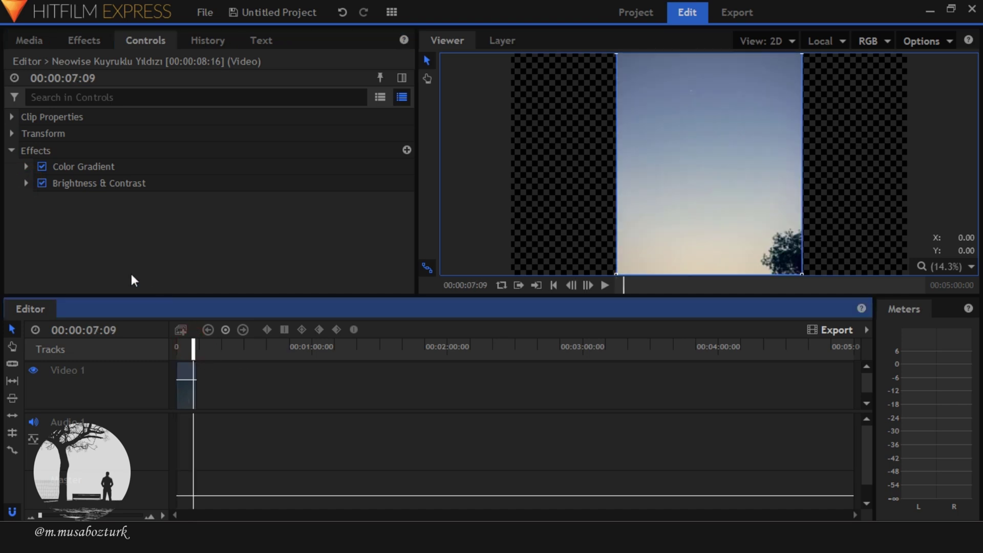
click(80, 185)
ctrl+click(88, 168)
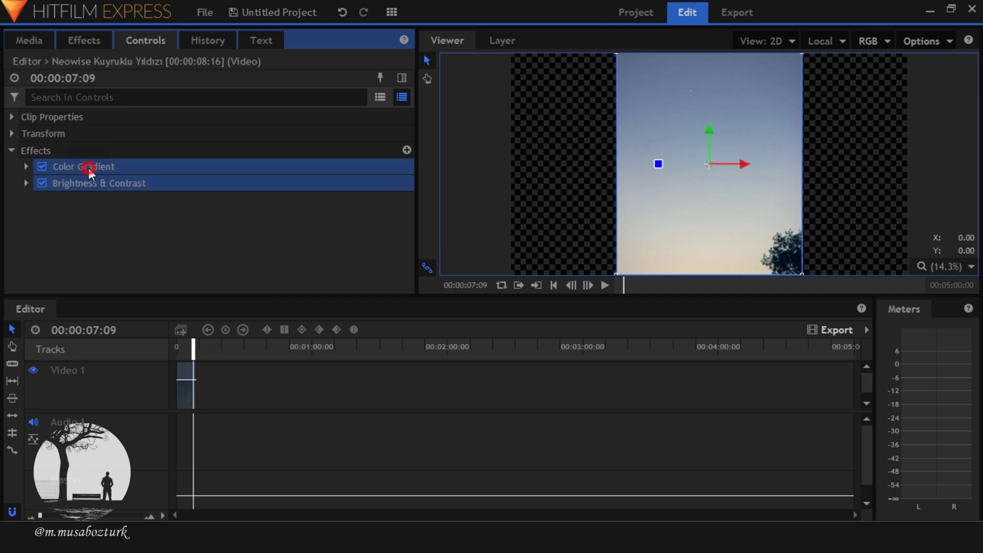
click(41, 166)
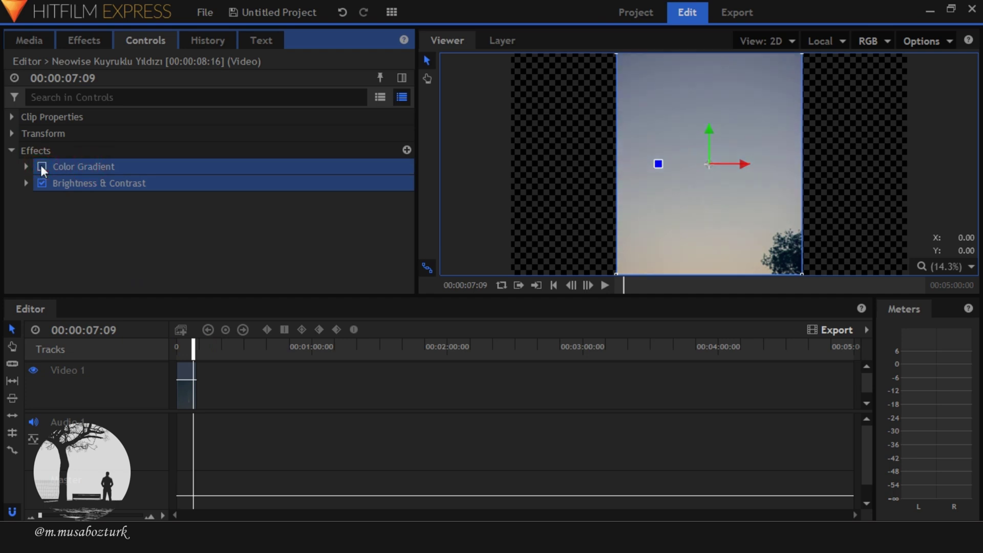
click(41, 166)
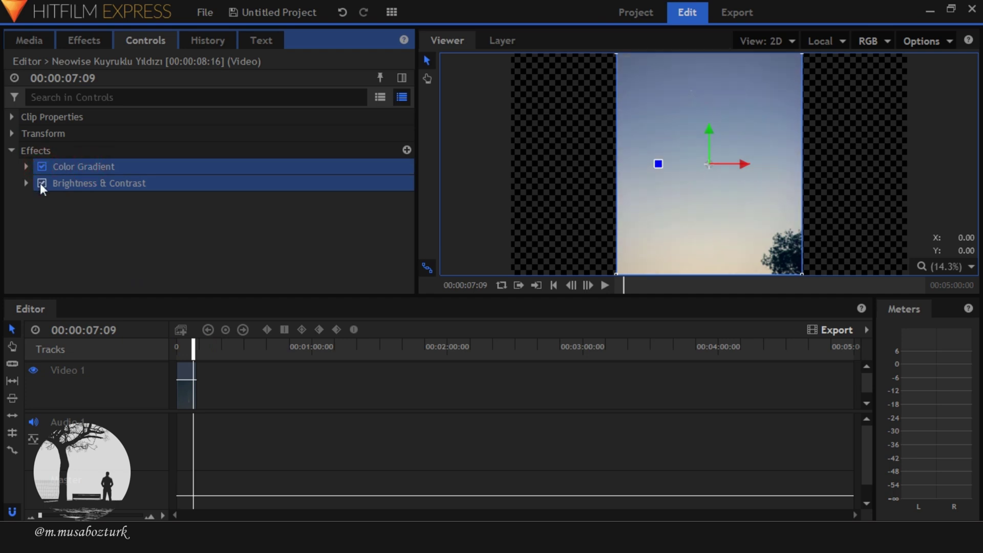
Compare with Brightness & Contrast toggled, re-enable both effects, return to start, and open Export.
click(41, 183)
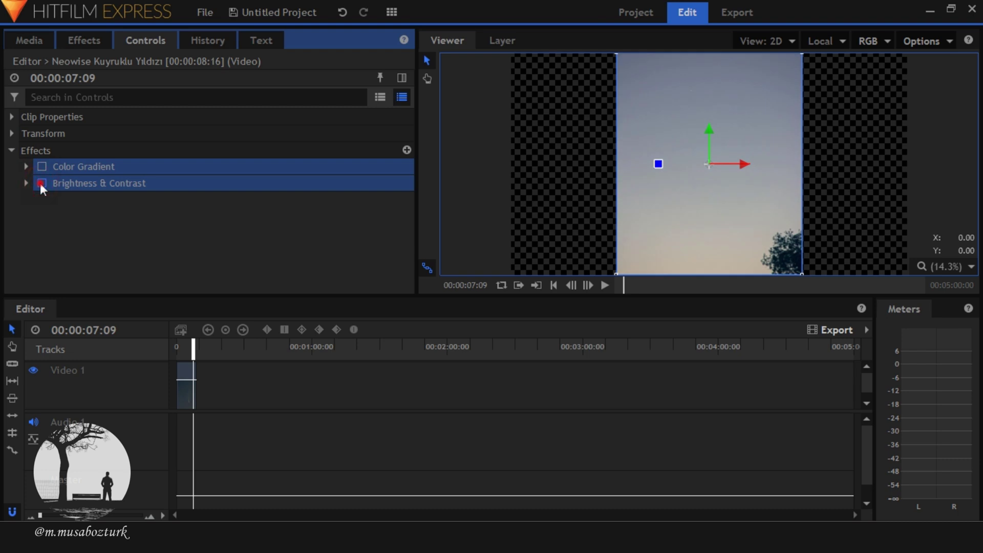
click(41, 183)
click(42, 184)
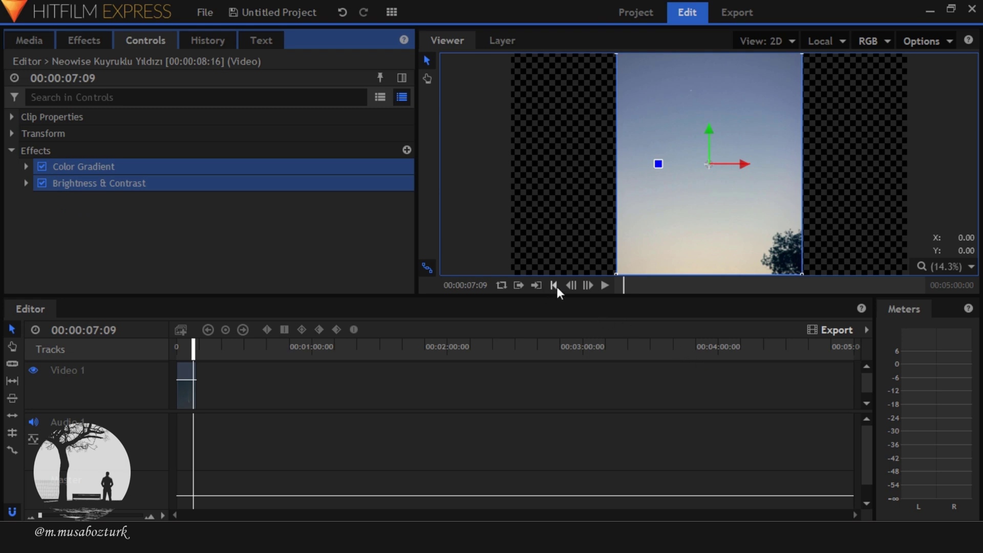
click(554, 285)
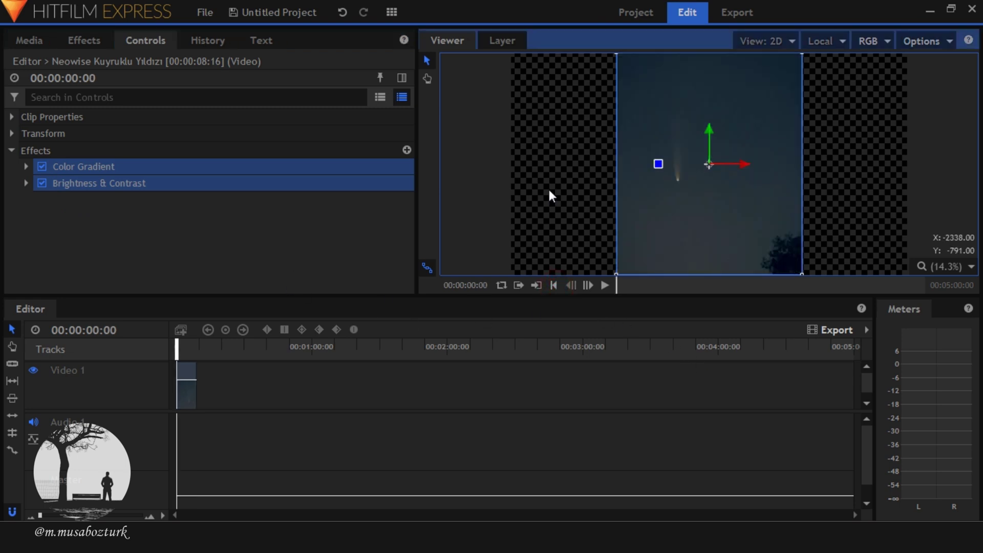
click(739, 10)
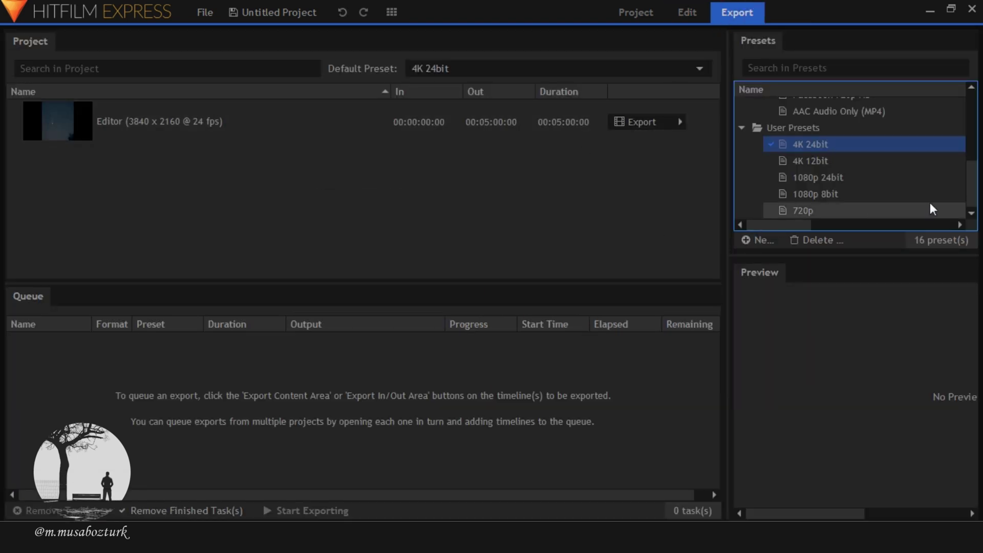
Pick the YouTube 2160p UHD preset and change the Editor timeline's Out point to 00:00:08:16.
drag(974, 189, 975, 134)
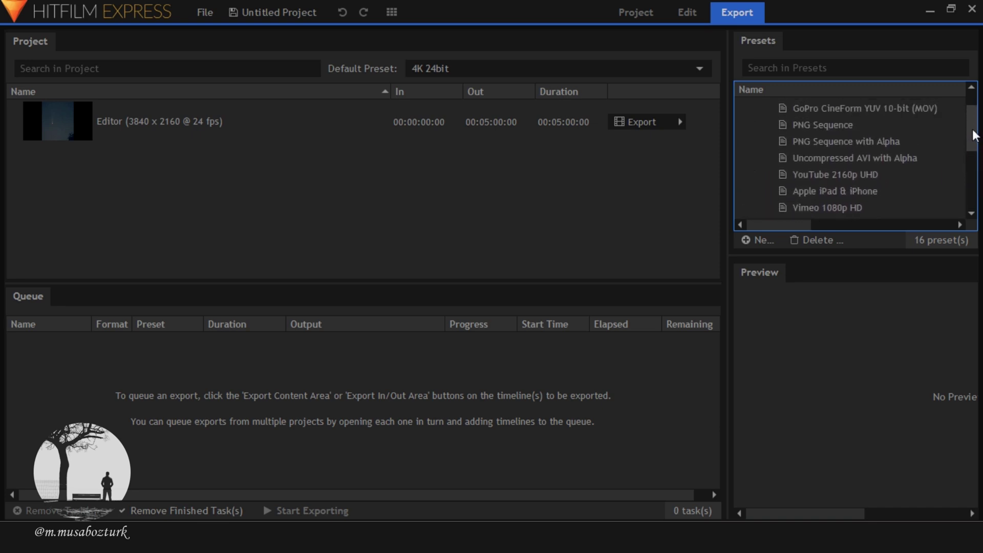
click(843, 176)
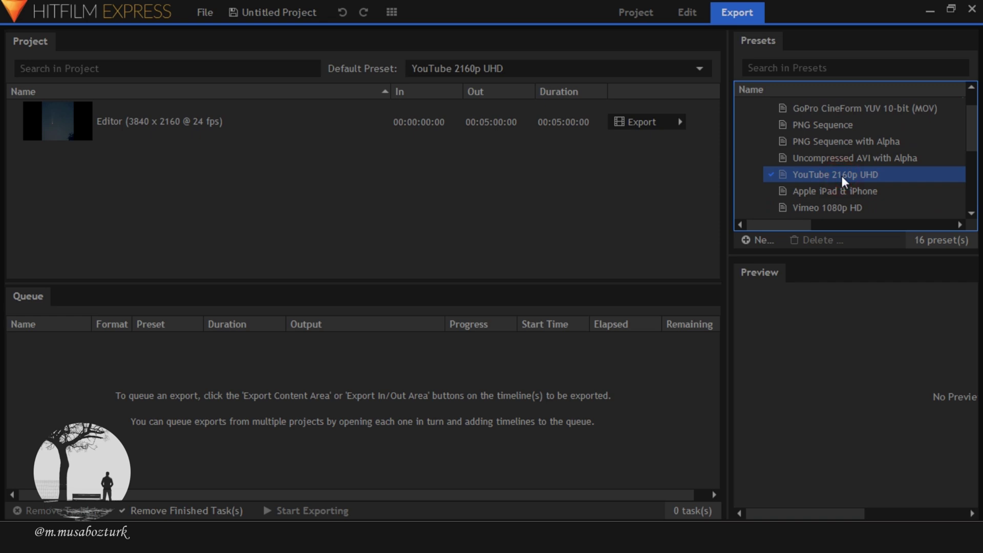
double_click(500, 121)
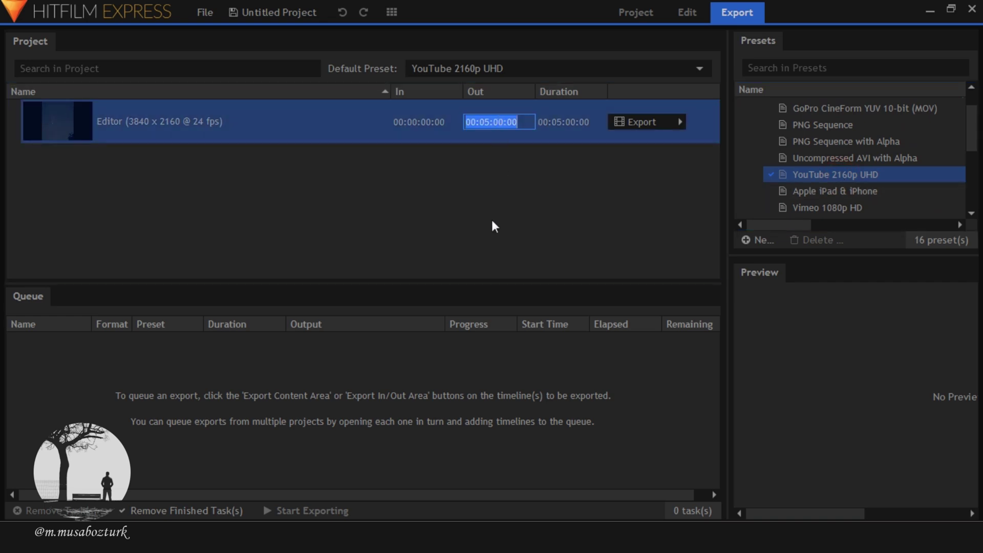
key(BackSpace)
key(BackSpace)
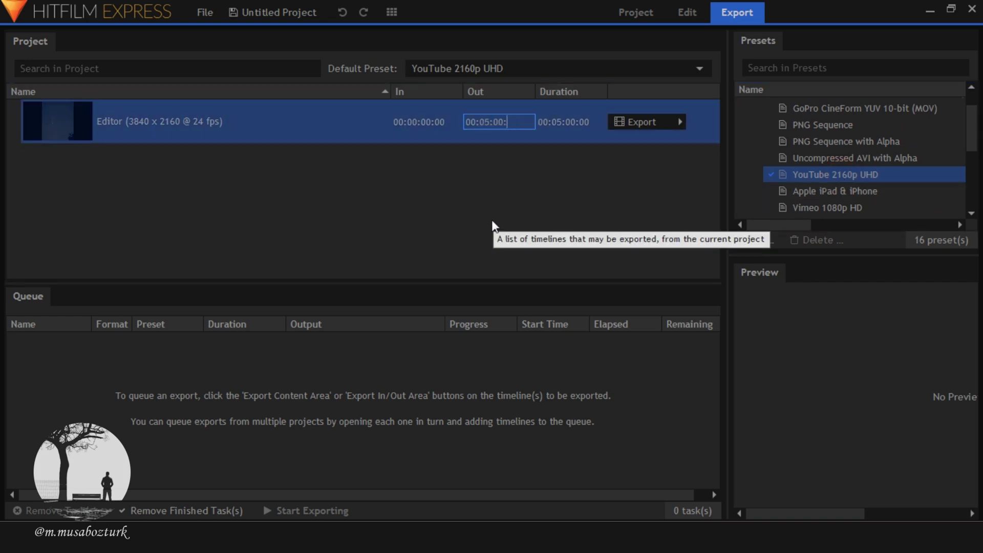
text(16)
key(Left)
key(BackSpace)
text(8)
key(Left)
key(Left)
key(BackSpace)
text(0)
key(Return)
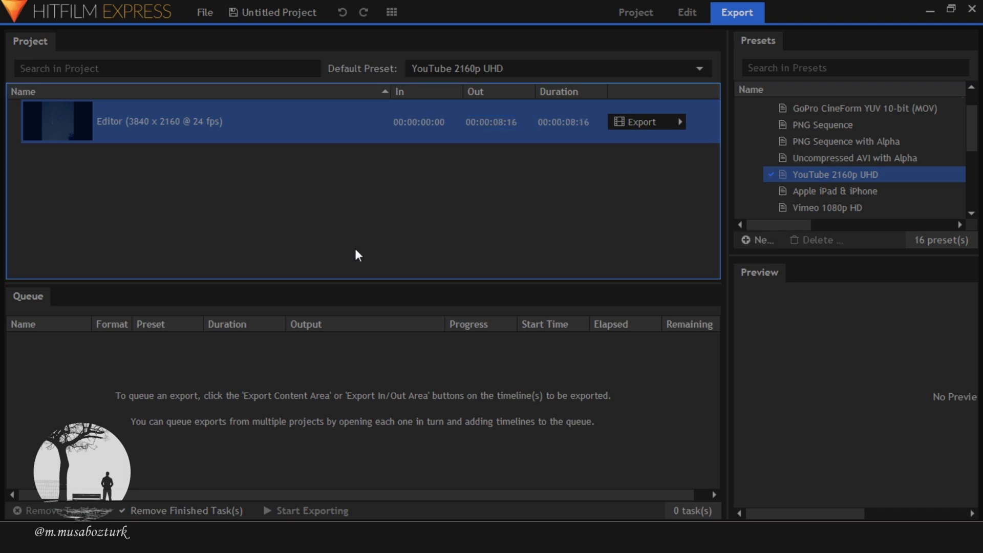
click(680, 122)
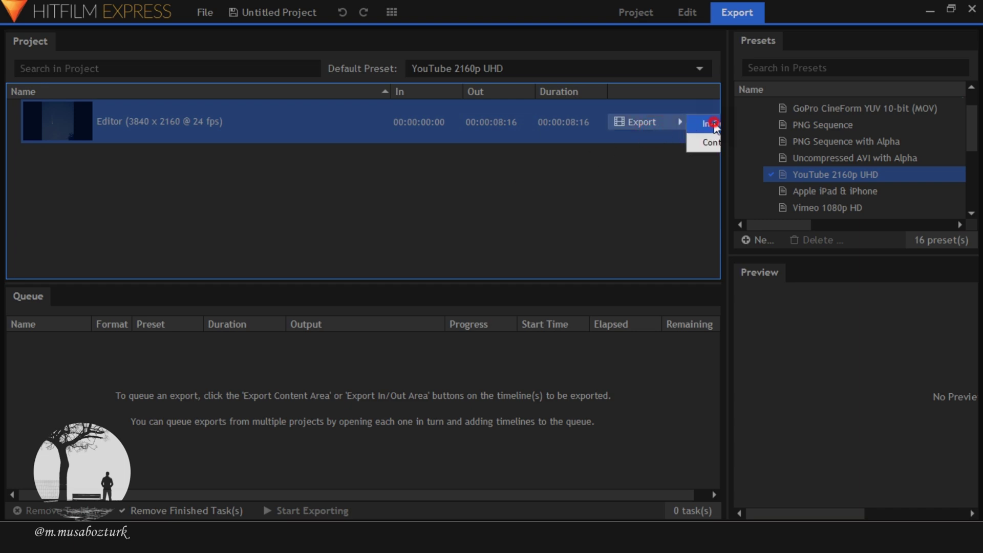
Queue the whole timeline contents as a UHD MP4 and start the render.
click(709, 143)
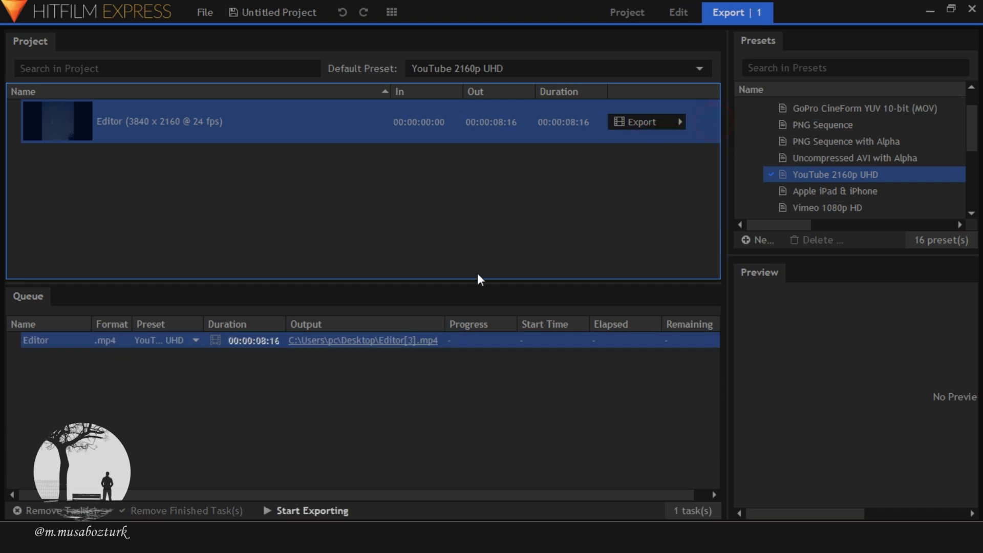
click(325, 511)
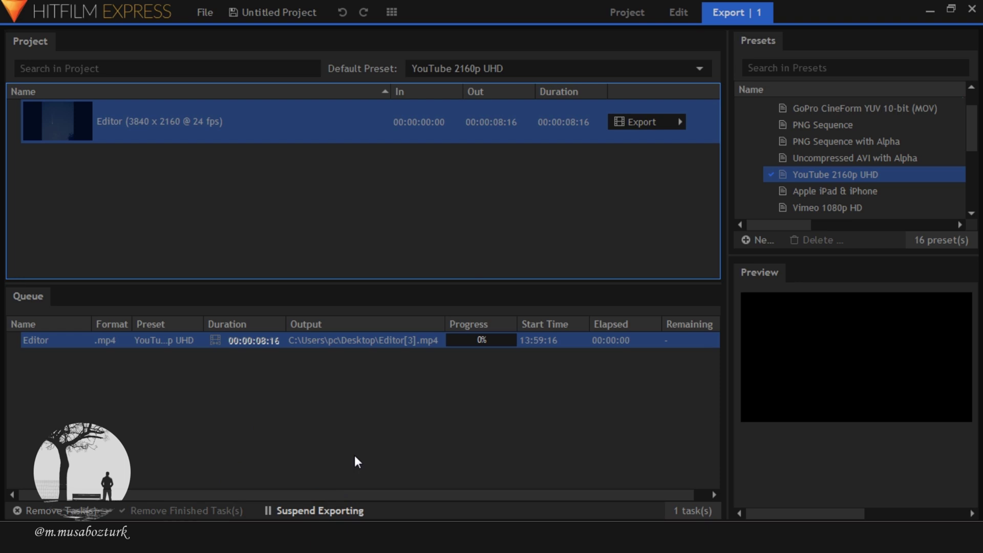